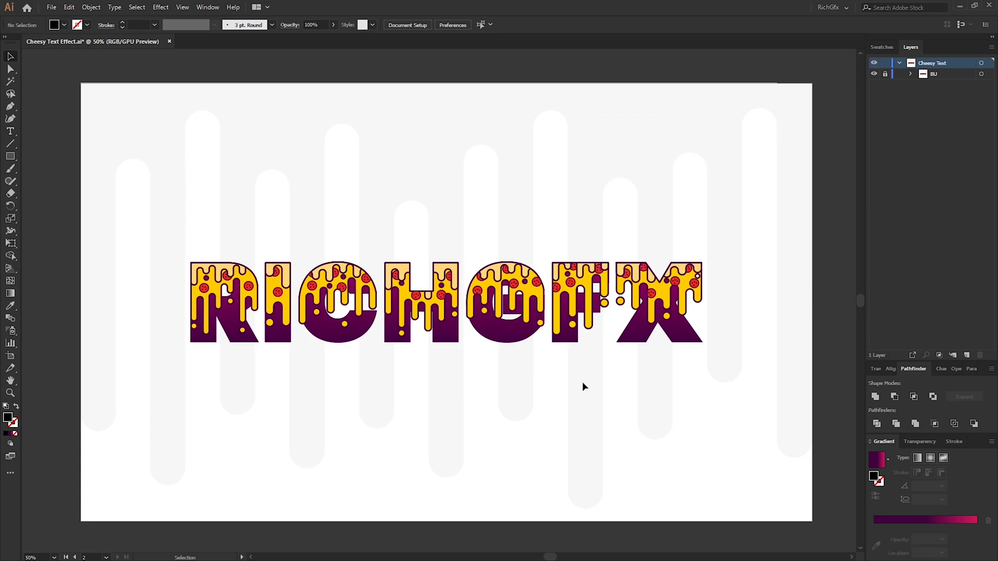
Add a text object reading "R" in Poppins ExtraBold at 240 px on the blank artboard.
{"action": "left_click_drag", "start_coordinate": [590, 419], "coordinate": [581, 137]}
{"action": "left_click_drag", "start_coordinate": [621, 405], "coordinate": [647, 189]}
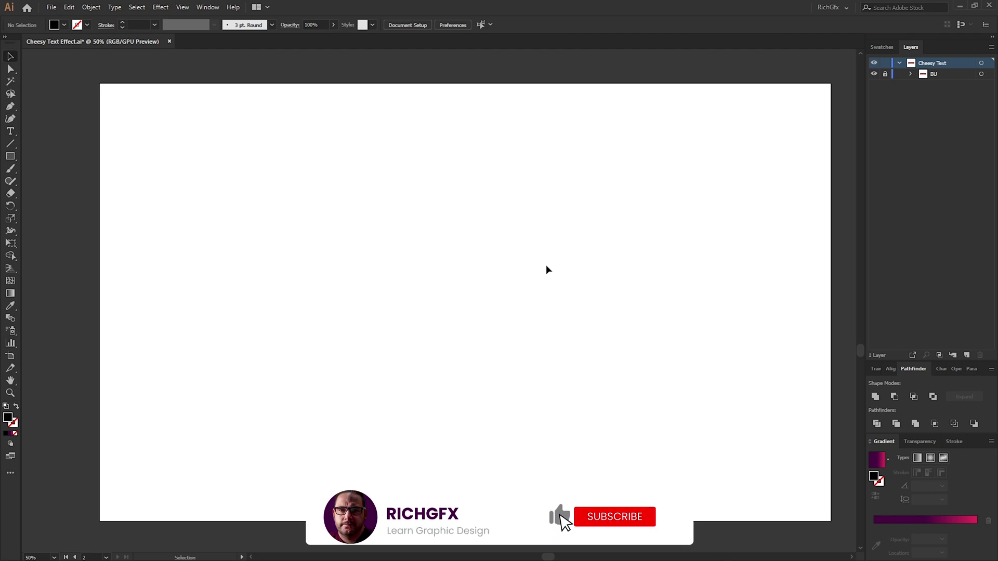
{"action": "key", "text": "t"}
{"action": "left_click", "coordinate": [329, 280]}
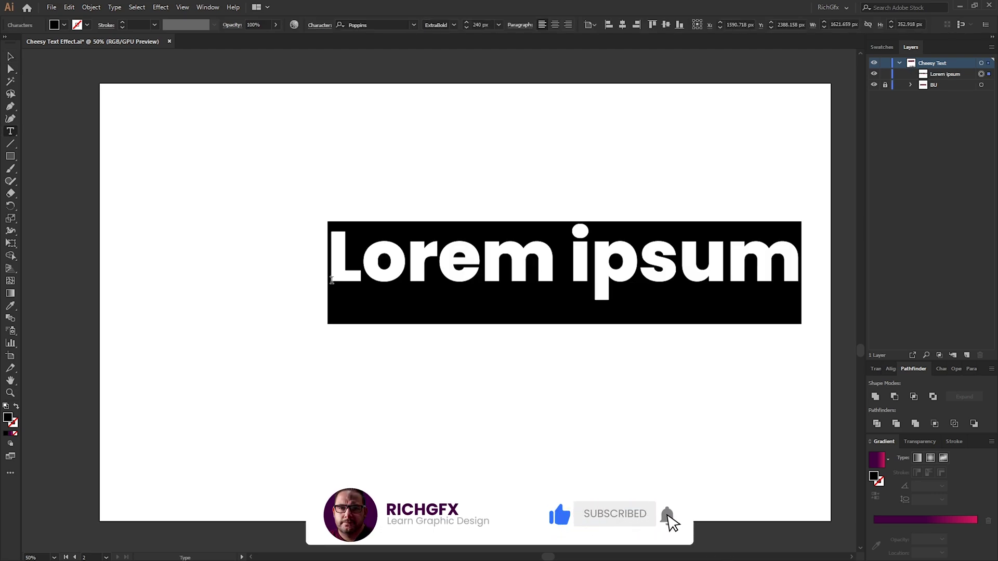
{"action": "type", "text": "R"}
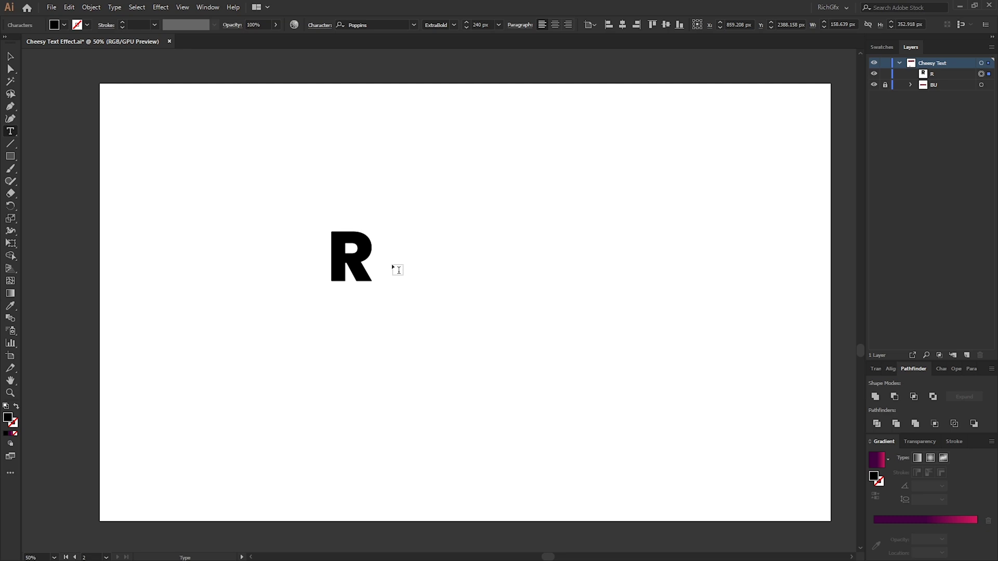
{"action": "key", "text": "Escape"}
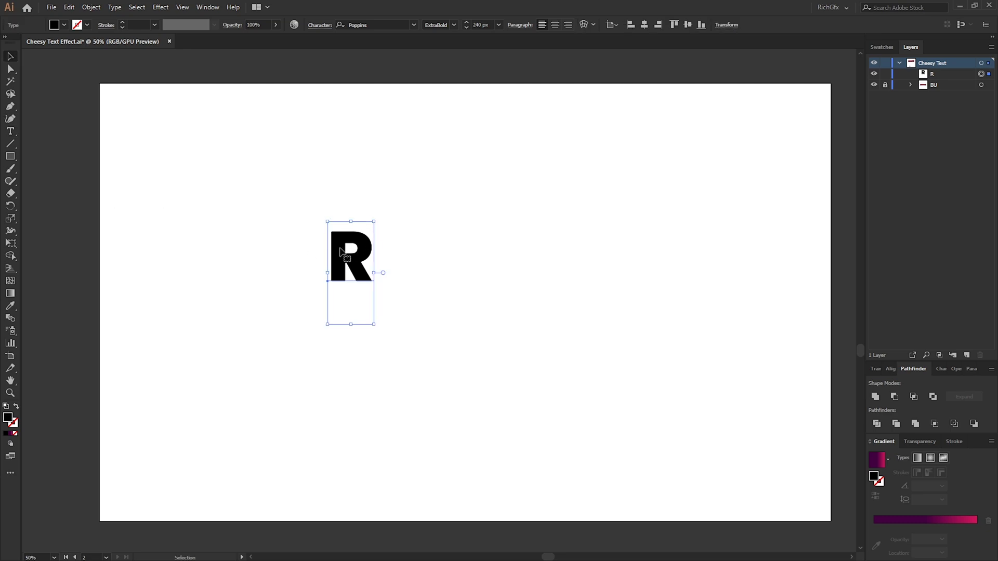
Convert the letter R to outlines and enlarge it to about 414 × 507 px.
{"action": "right_click", "coordinate": [340, 250]}
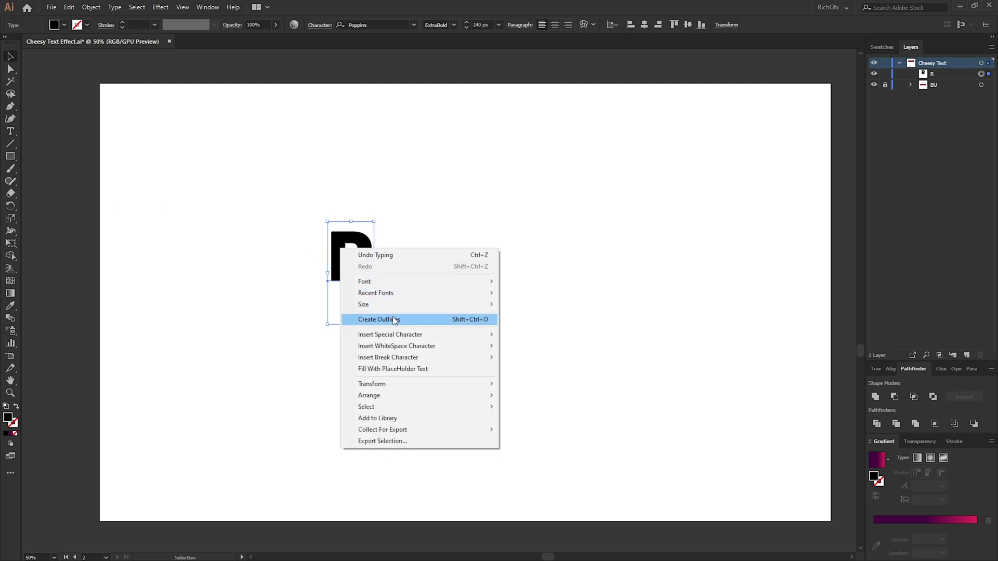
{"action": "left_click", "coordinate": [422, 319]}
{"action": "left_click_drag", "start_coordinate": [373, 282], "coordinate": [444, 332]}
Center the outlined R horizontally and vertically on the artboard.
{"action": "left_click", "coordinate": [444, 25]}
{"action": "left_click", "coordinate": [487, 25]}
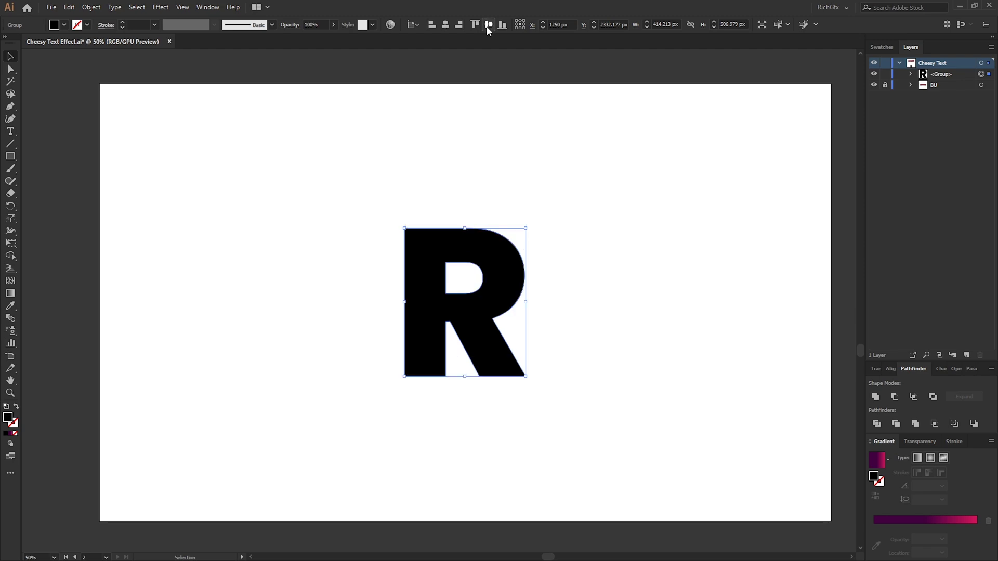
{"action": "left_click", "coordinate": [577, 194]}
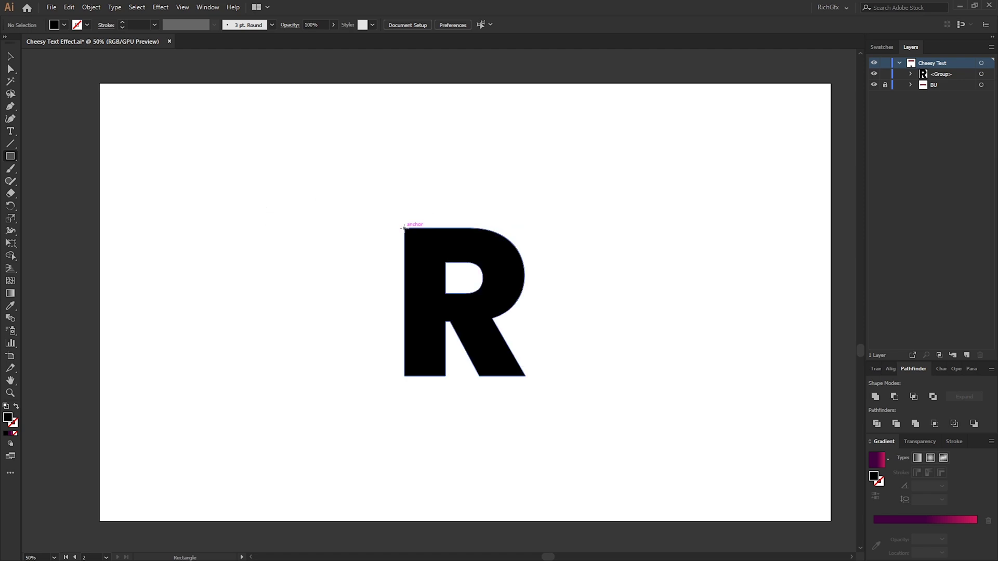
Draw a rectangle about 69 × 507 px over the left half of the R's stem and fill it red.
{"action": "left_click_drag", "start_coordinate": [404, 228], "coordinate": [425, 375]}
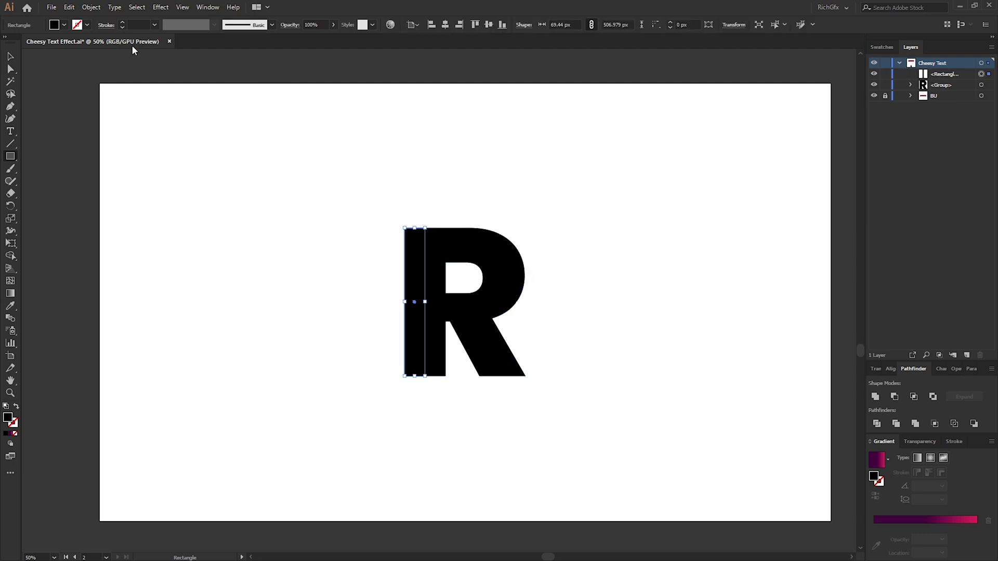
{"action": "left_click", "coordinate": [64, 25]}
{"action": "left_click", "coordinate": [35, 43]}
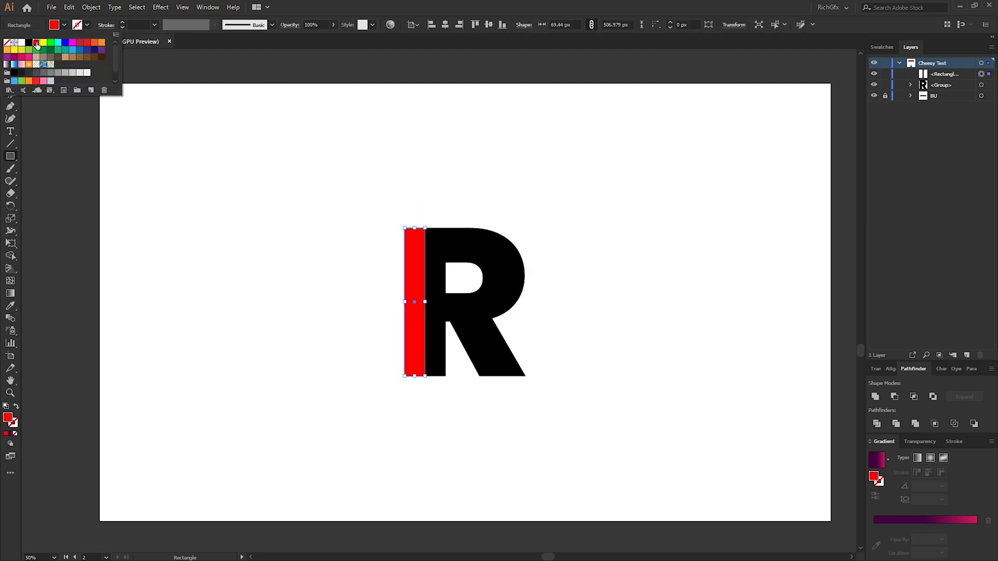
{"action": "key", "text": "Escape"}
Duplicate the red rectangle rightward, edge to edge, until nine strips stand side by side across the R.
{"action": "key", "text": "v"}
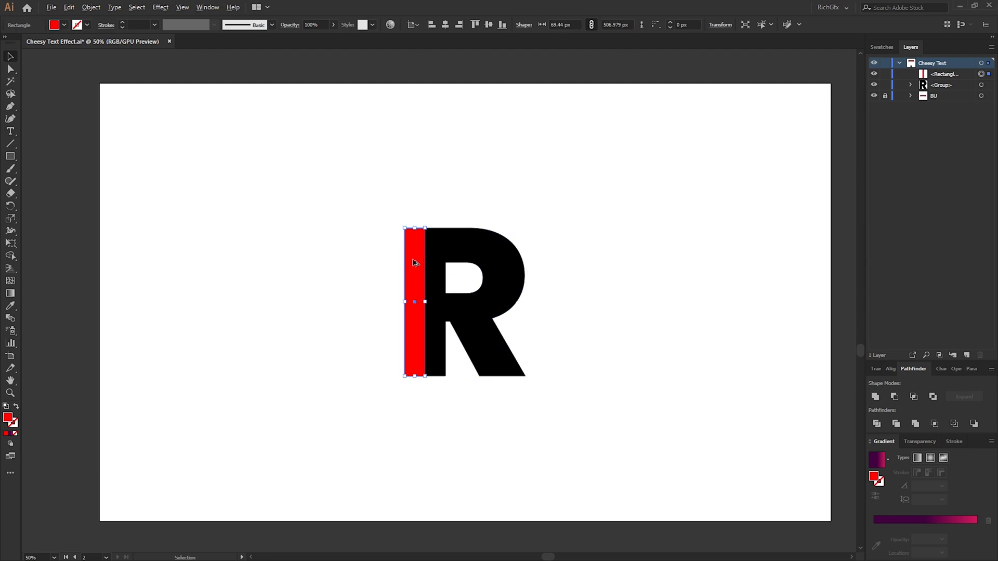
{"action": "left_click_drag", "start_coordinate": [414, 262], "coordinate": [436, 263]}
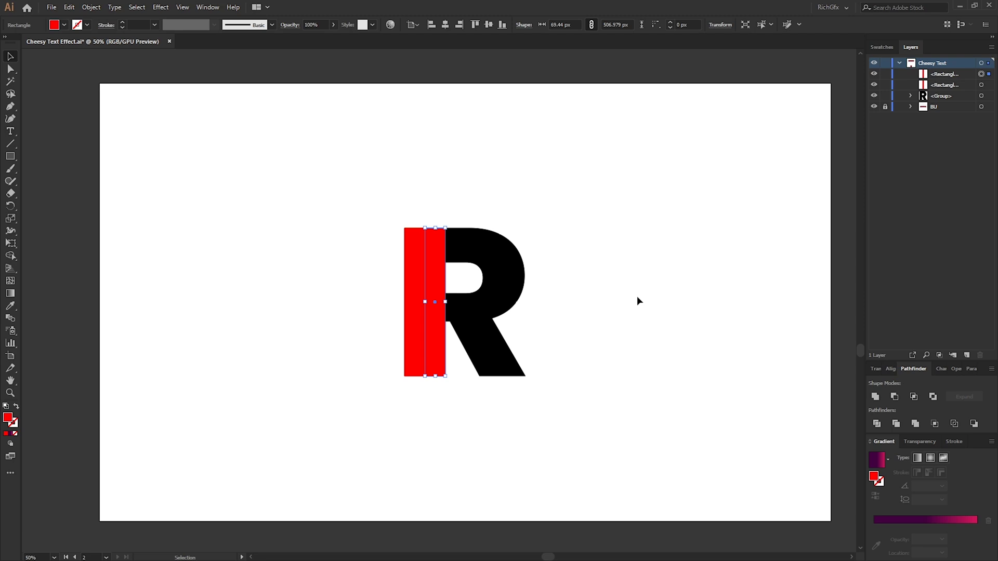
{"action": "key", "text": "a"}
{"action": "key", "text": "ctrl+d"}
{"action": "key", "text": "ctrl+d"}
{"action": "key", "text": "ctrl+d"}
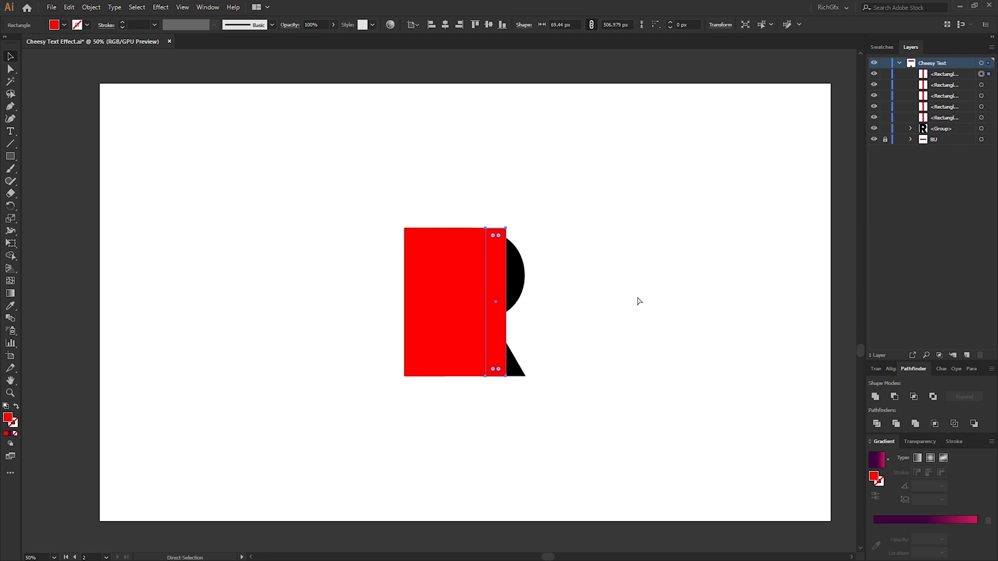
{"action": "key", "text": "ctrl+d"}
{"action": "key", "text": "ctrl+d"}
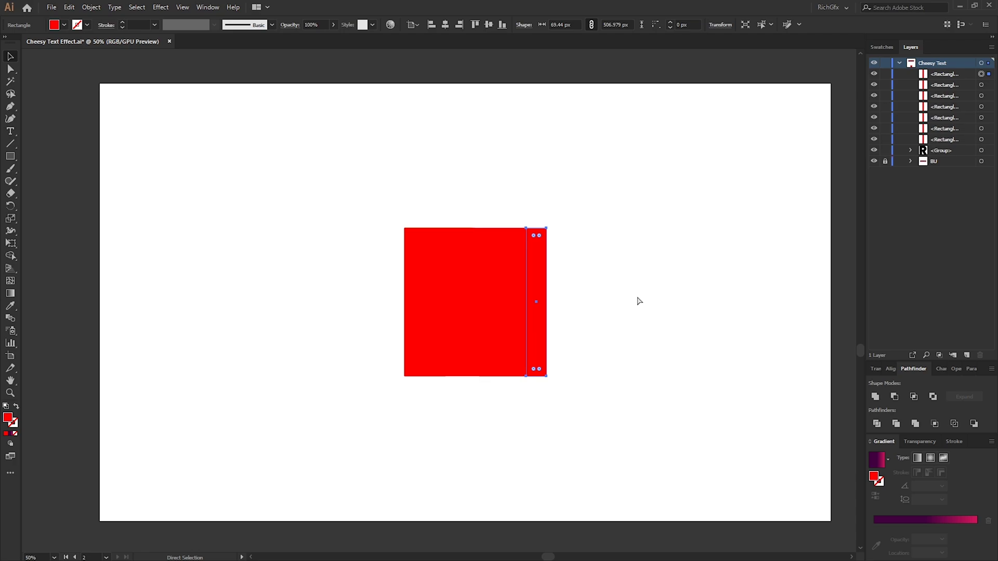
{"action": "key", "text": "ctrl+d"}
{"action": "key", "text": "ctrl+d"}
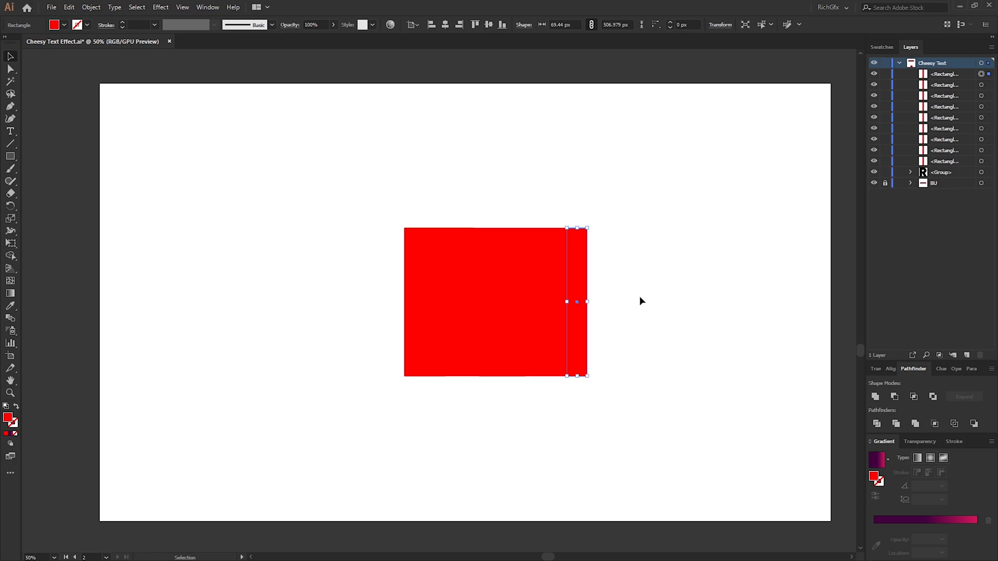
{"action": "left_click", "coordinate": [639, 295]}
Lock the R group and narrow all nine red strips together to about 46 px wide each.
{"action": "key", "text": "ctrl+equal"}
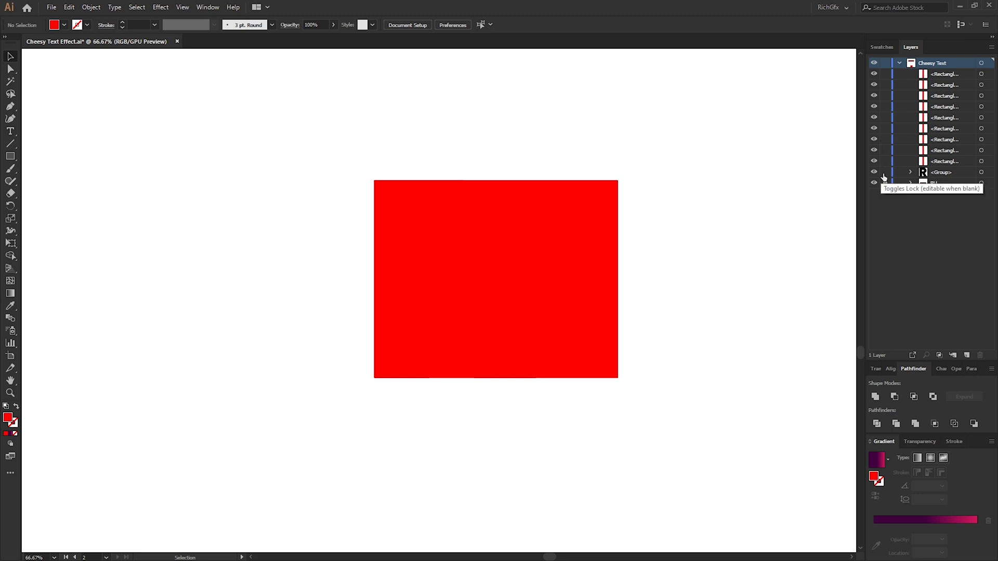
{"action": "left_click_drag", "start_coordinate": [884, 172], "coordinate": [885, 183]}
{"action": "left_click_drag", "start_coordinate": [686, 410], "coordinate": [318, 284]}
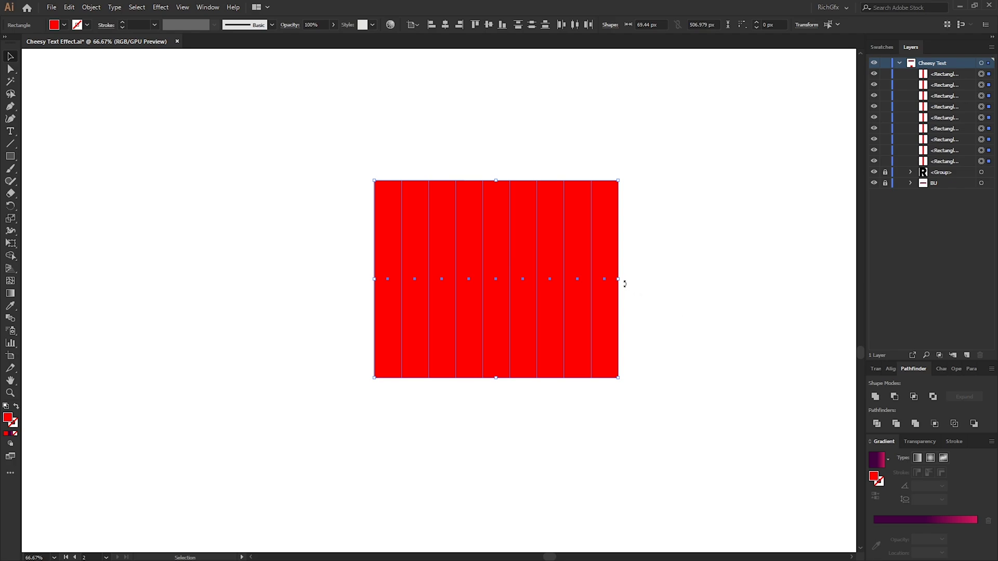
{"action": "left_click_drag", "start_coordinate": [618, 281], "coordinate": [535, 281]}
Snap the right edge of the selected strips to the R's outermost curve in Outline view and return to Preview.
{"action": "scroll", "coordinate": [507, 269], "scroll_direction": "up", "scroll_amount": 2}
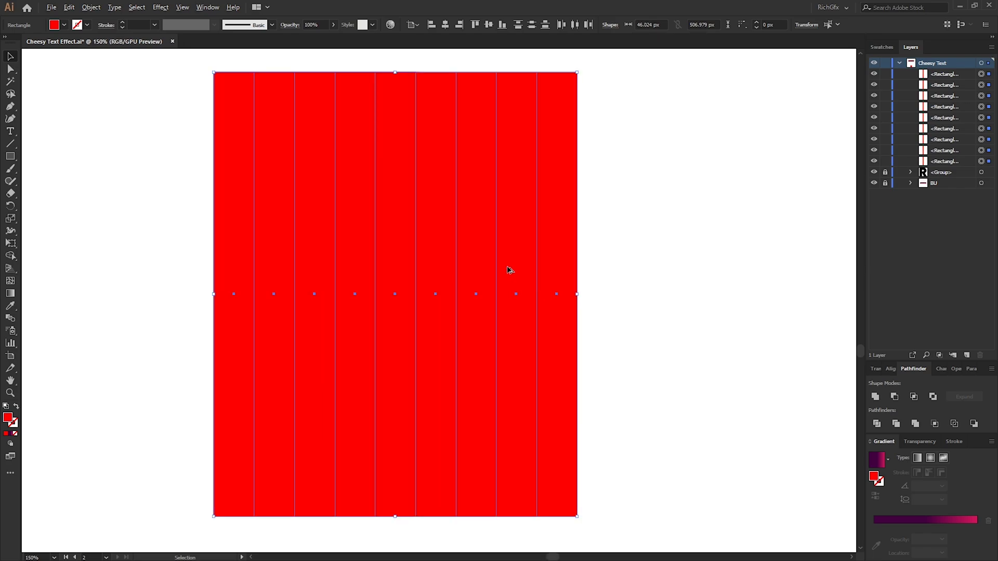
{"action": "key", "text": "a"}
{"action": "key", "text": "ctrl+y"}
{"action": "scroll", "coordinate": [585, 228], "scroll_direction": "up", "scroll_amount": 2}
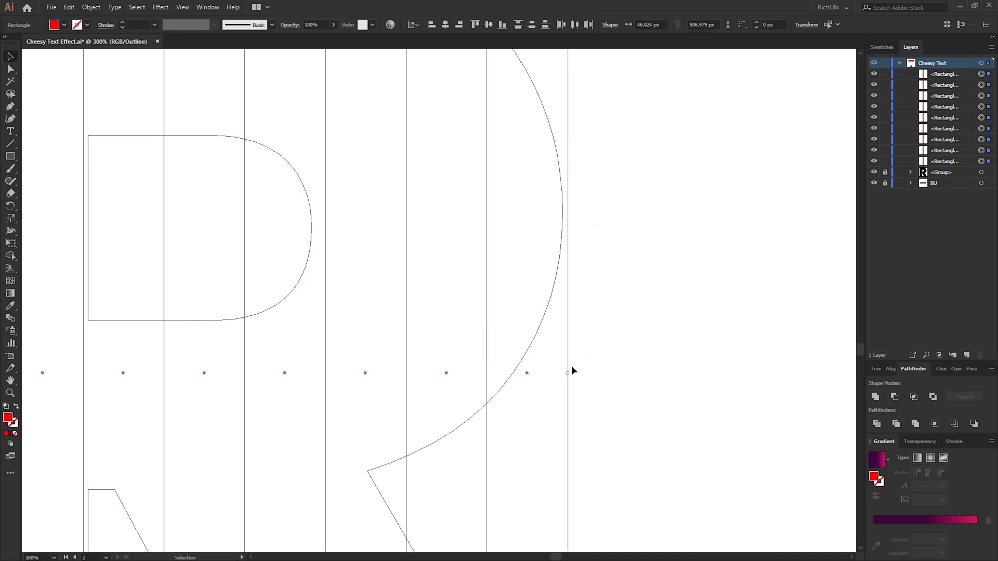
{"action": "left_click_drag", "start_coordinate": [568, 372], "coordinate": [562, 373]}
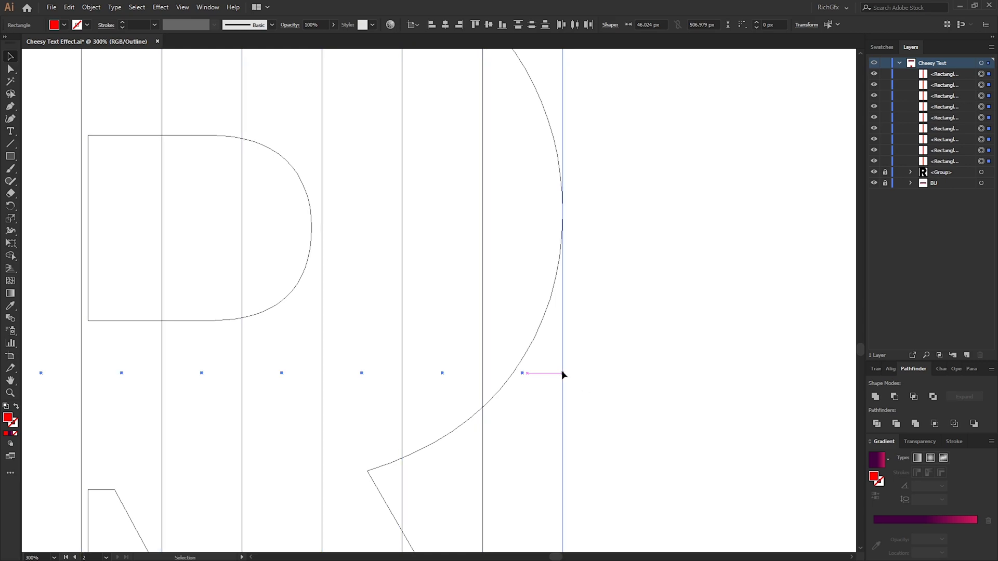
{"action": "left_click", "coordinate": [627, 305]}
{"action": "key", "text": "ctrl+y"}
{"action": "scroll", "coordinate": [613, 292], "scroll_direction": "down", "scroll_amount": 2}
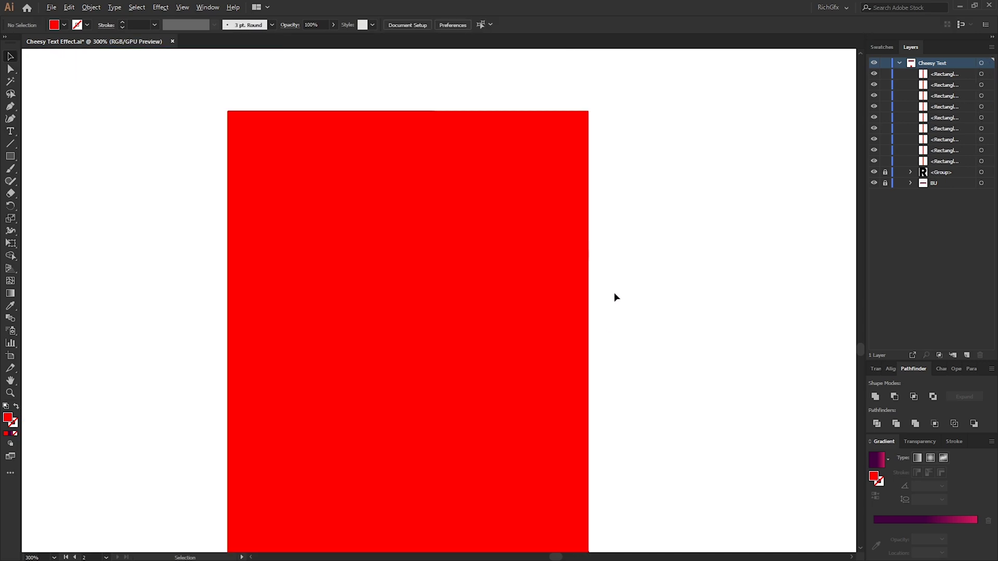
{"action": "scroll", "coordinate": [614, 293], "scroll_direction": "down", "scroll_amount": 4}
Fully round the bottom corners of the first strip (22.85 px) and shorten it from below to about 423 px tall.
{"action": "key", "text": "a"}
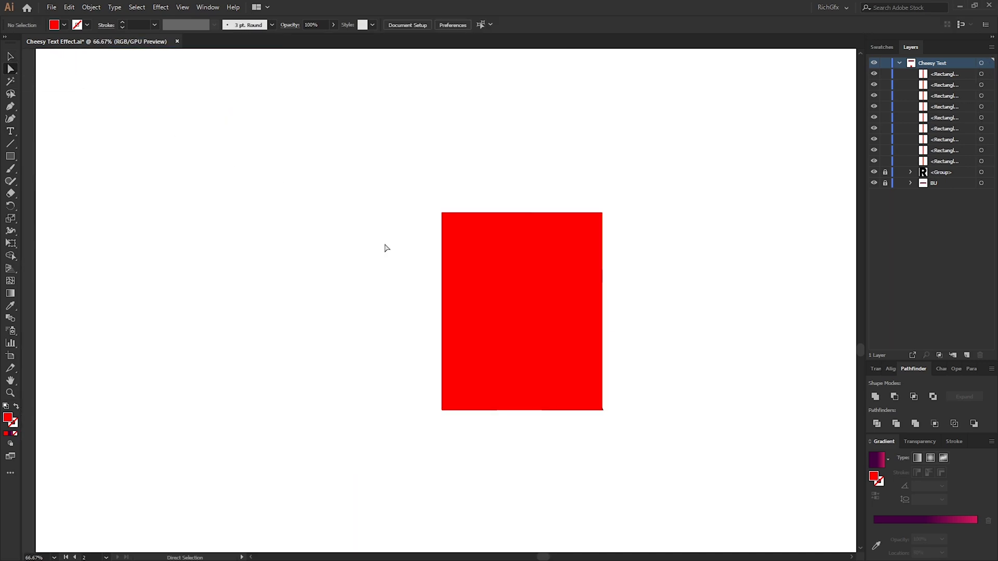
{"action": "left_click", "coordinate": [450, 397]}
{"action": "scroll", "coordinate": [452, 421], "scroll_direction": "up", "scroll_amount": 4}
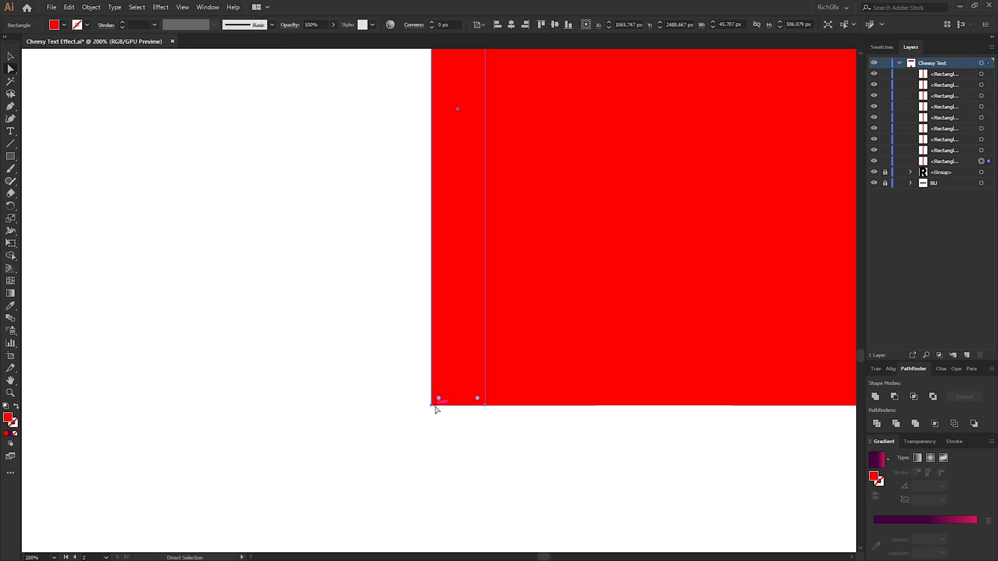
{"action": "left_click", "coordinate": [432, 406]}
{"action": "left_click", "coordinate": [485, 406], "text": "shift"}
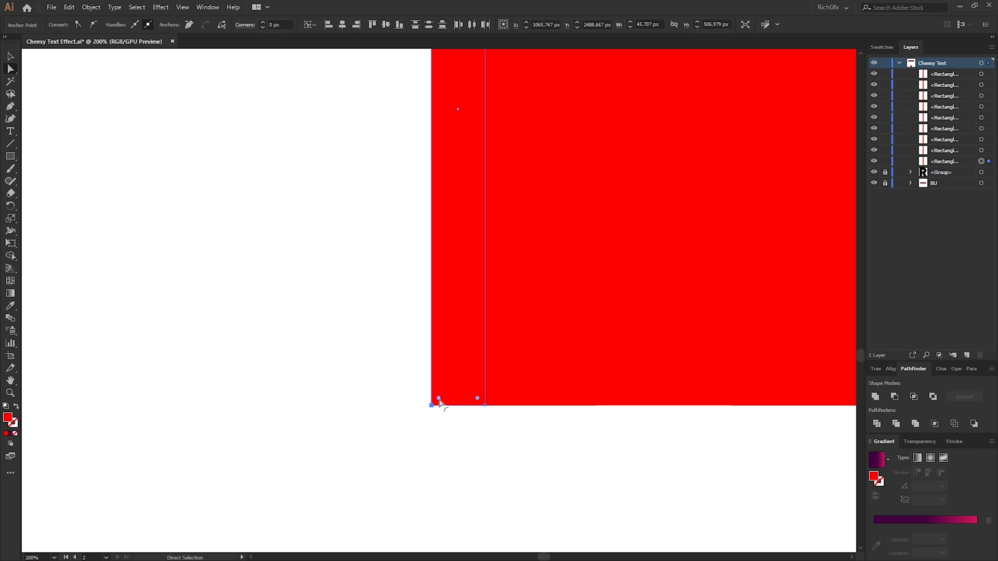
{"action": "left_click_drag", "start_coordinate": [439, 398], "coordinate": [471, 307]}
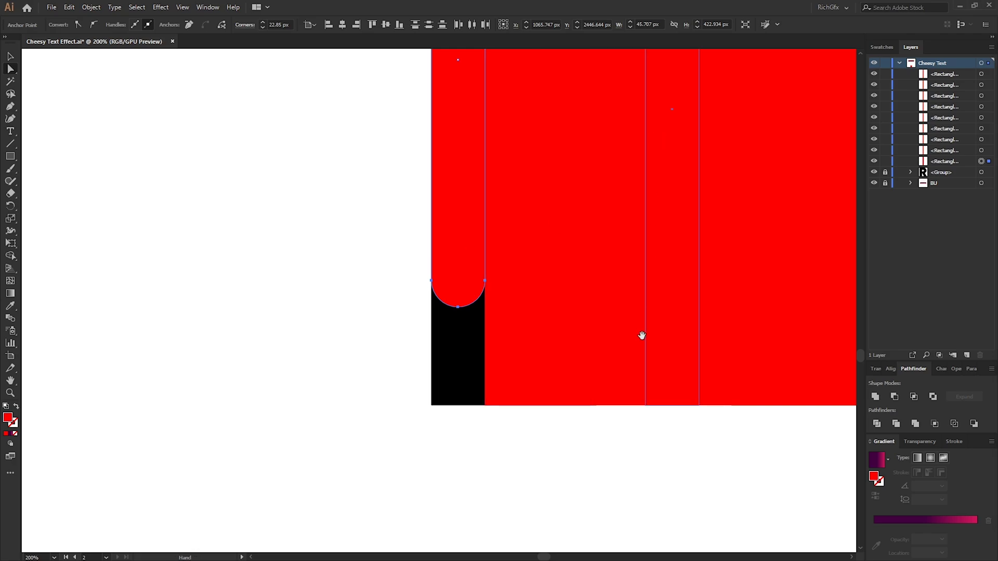
Fully round the two top corners of the second strip to 22.85 px.
{"action": "left_click_drag", "start_coordinate": [651, 312], "coordinate": [590, 437]}
{"action": "left_click", "coordinate": [466, 118]}
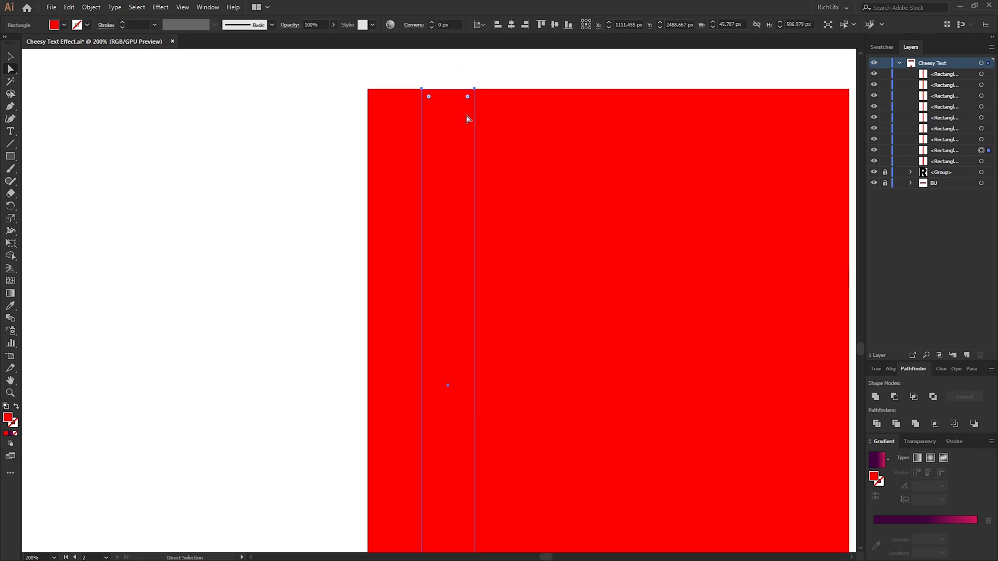
{"action": "left_click", "coordinate": [421, 89]}
{"action": "left_click", "coordinate": [474, 90], "text": "shift"}
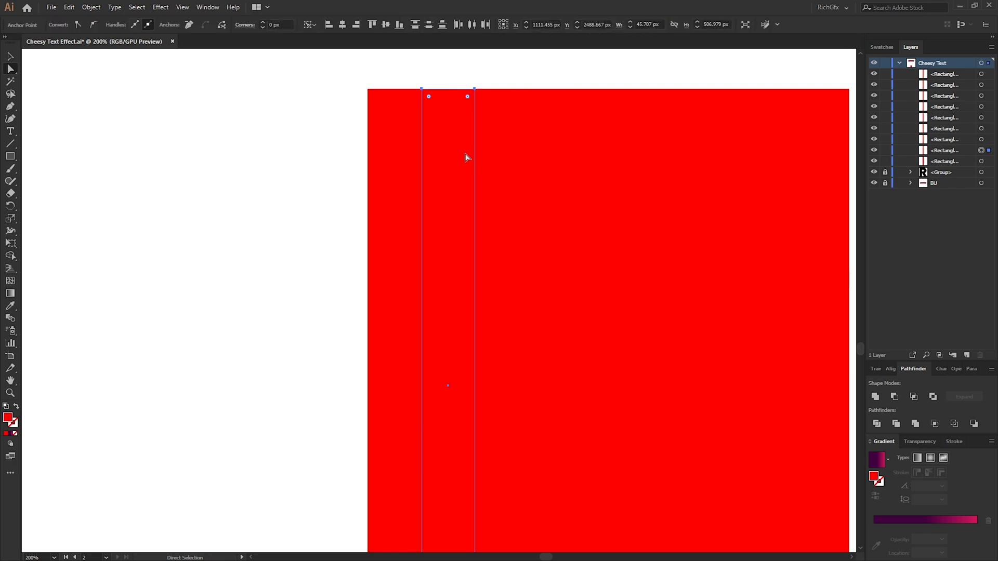
{"action": "left_click_drag", "start_coordinate": [429, 97], "coordinate": [468, 179]}
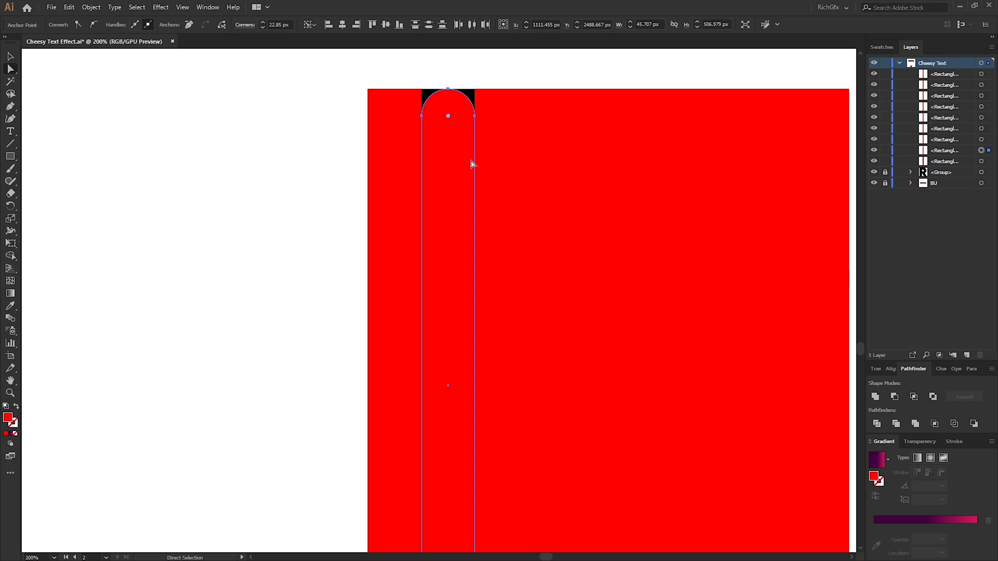
Lower the rounded top end of the second strip so the strip is about 304 px tall.
{"action": "left_click", "coordinate": [488, 111], "text": "shift"}
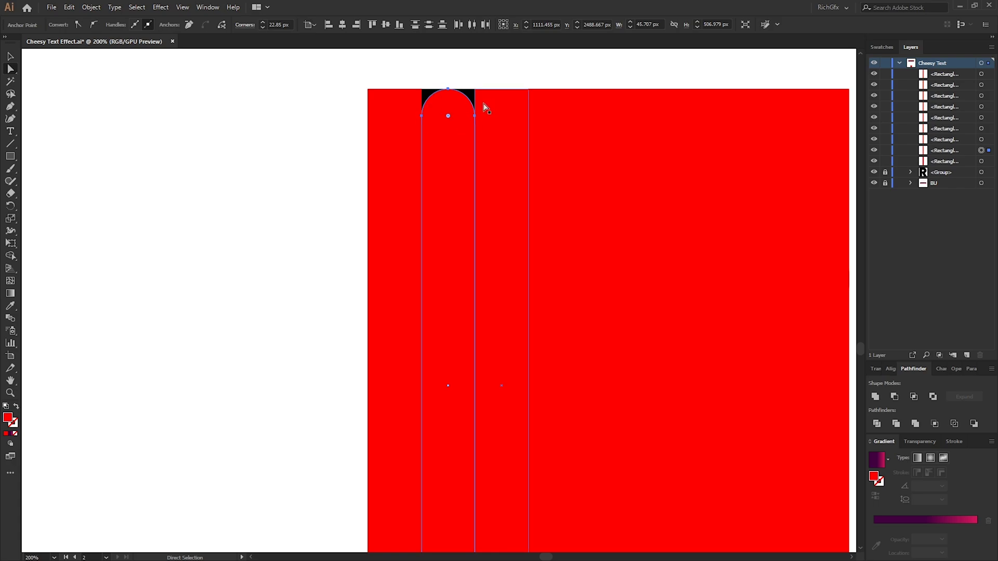
{"action": "left_click", "coordinate": [484, 107], "text": "shift"}
{"action": "left_click_drag", "start_coordinate": [448, 89], "coordinate": [449, 349]}
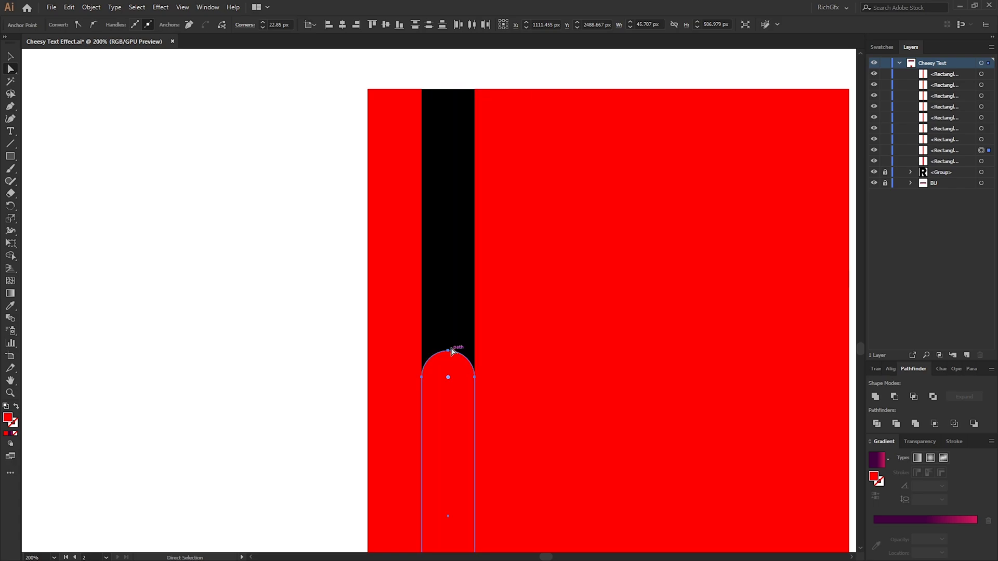
{"action": "scroll", "coordinate": [473, 164], "scroll_direction": "down", "scroll_amount": 3}
{"action": "scroll", "coordinate": [468, 171], "scroll_direction": "down", "scroll_amount": 2}
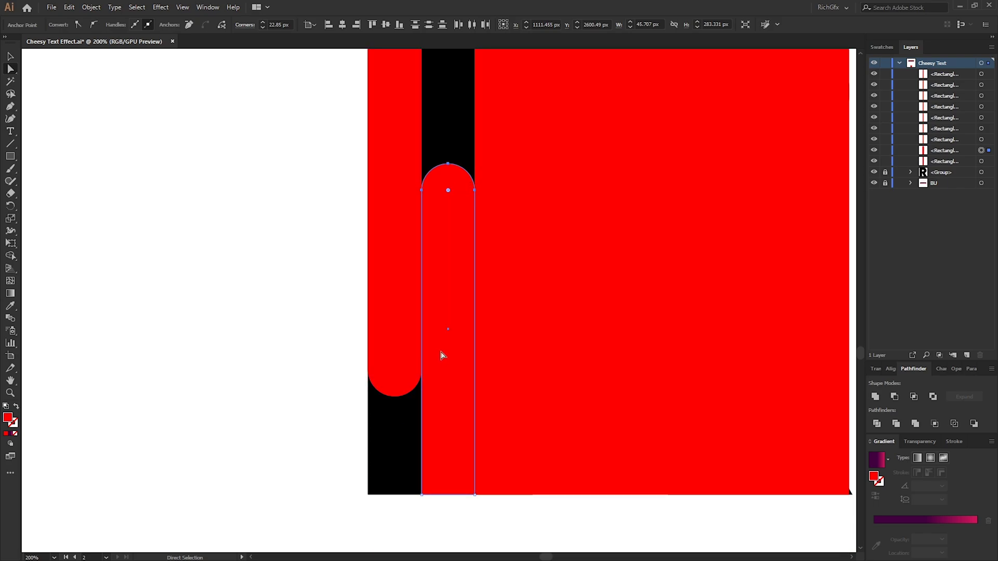
{"action": "scroll", "coordinate": [447, 347], "scroll_direction": "up", "scroll_amount": 5}
{"action": "mouse_move", "coordinate": [450, 348]}
{"action": "left_mouse_down"}
{"action": "mouse_move", "coordinate": [448, 307]}
{"action": "mouse_move", "coordinate": [448, 330]}
{"action": "left_mouse_up"}
{"action": "key", "text": "ctrl+minus"}
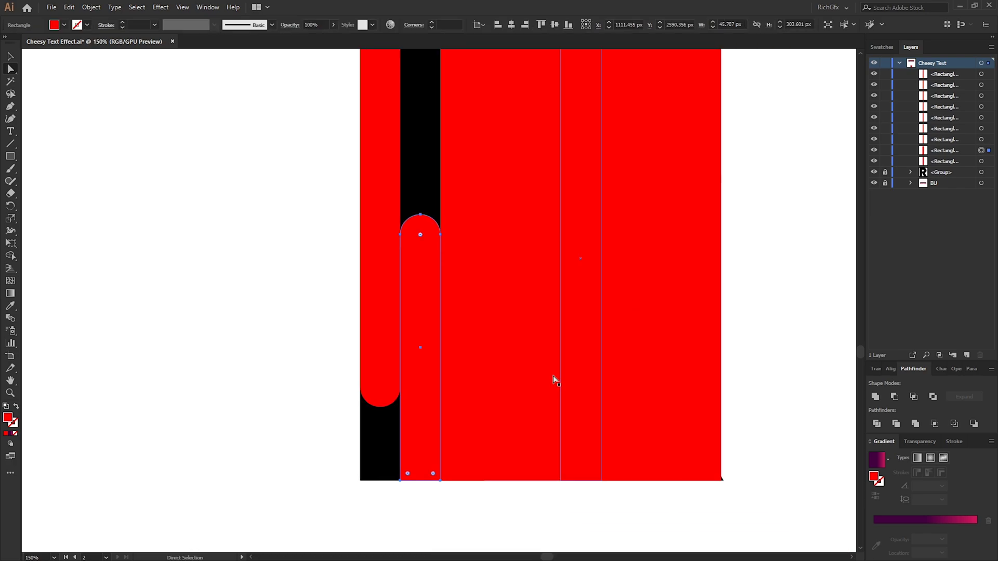
Fully round the bottom corners of the third strip (22.85 px) and shorten it from below to about 322 px tall.
{"action": "left_click", "coordinate": [457, 429]}
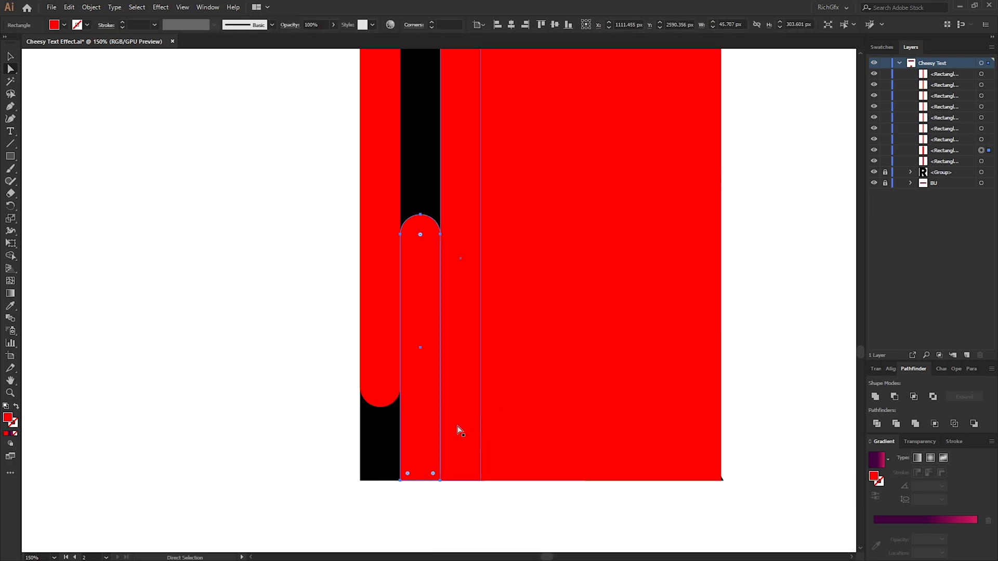
{"action": "left_click", "coordinate": [441, 481]}
{"action": "left_click", "coordinate": [480, 482], "text": "shift"}
{"action": "left_click_drag", "start_coordinate": [448, 473], "coordinate": [473, 345]}
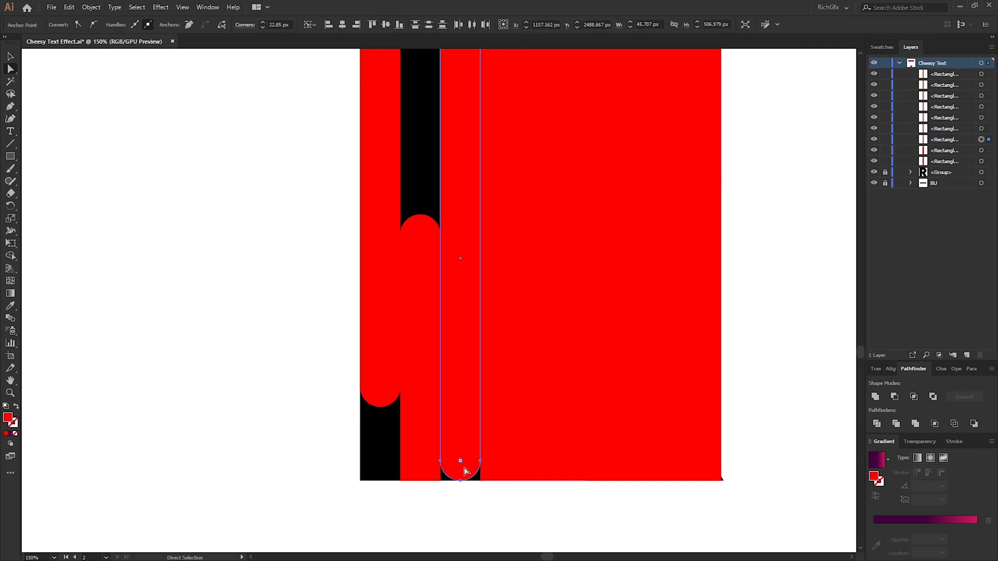
{"action": "left_click_drag", "start_coordinate": [460, 481], "coordinate": [450, 322]}
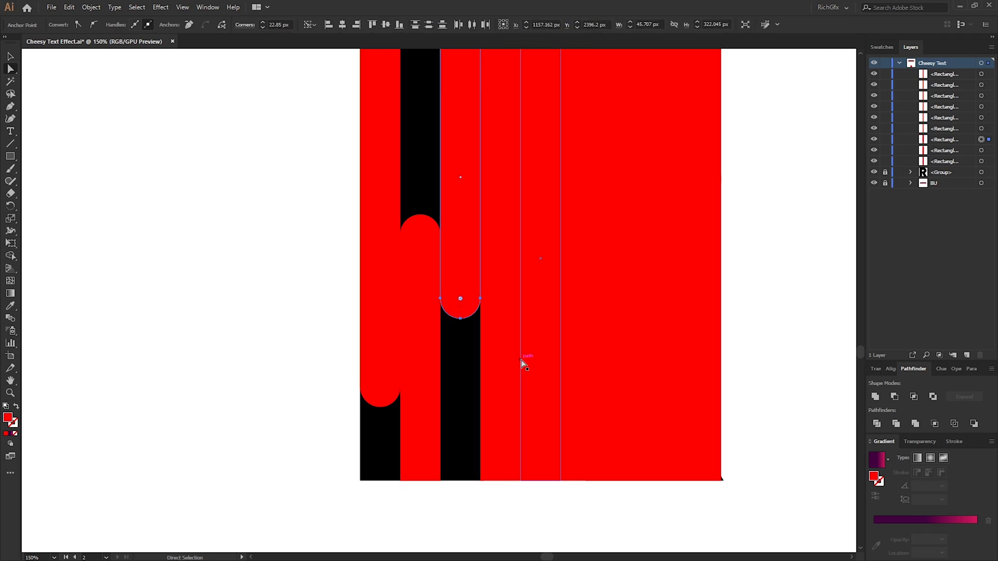
Fully round the fourth strip's two top corners (22.85 px) and lower its rounded end so the strip is about 336 px tall.
{"action": "left_click", "coordinate": [509, 407]}
{"action": "scroll", "coordinate": [515, 312], "scroll_direction": "up", "scroll_amount": 5}
{"action": "left_click", "coordinate": [481, 161]}
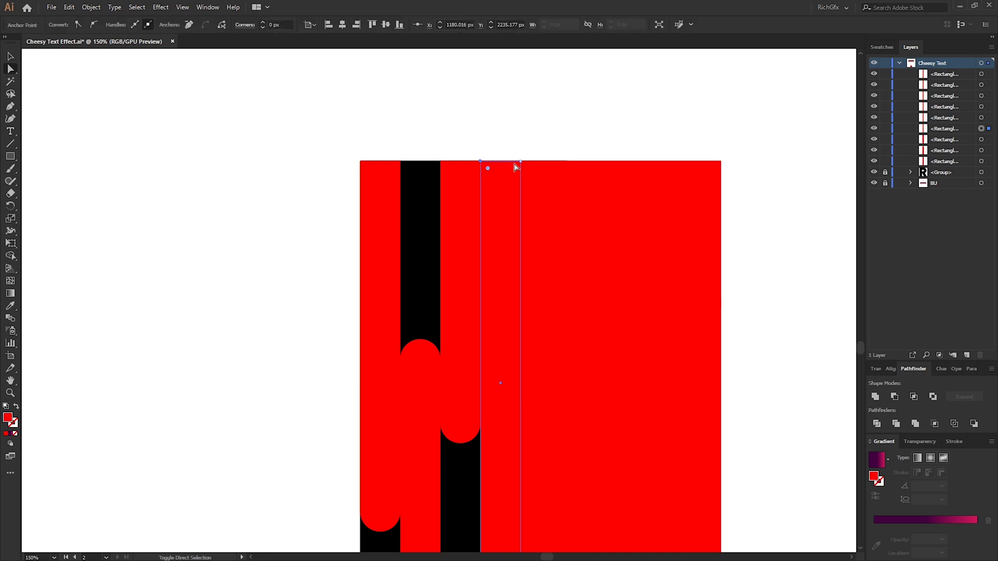
{"action": "left_click", "coordinate": [519, 162]}
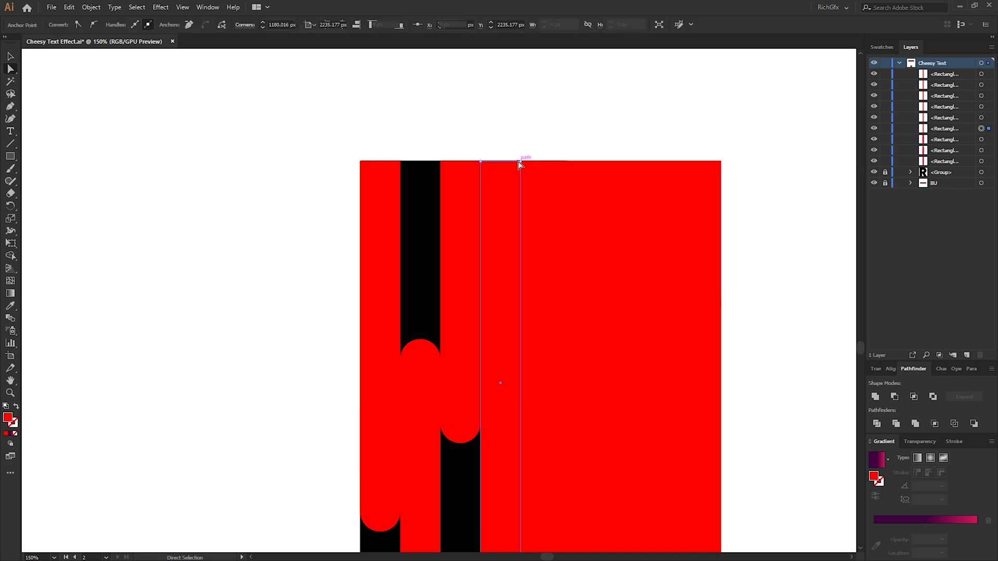
{"action": "left_click", "coordinate": [481, 162]}
{"action": "left_click", "coordinate": [520, 162], "text": "shift"}
{"action": "left_click_drag", "start_coordinate": [500, 171], "coordinate": [506, 234]}
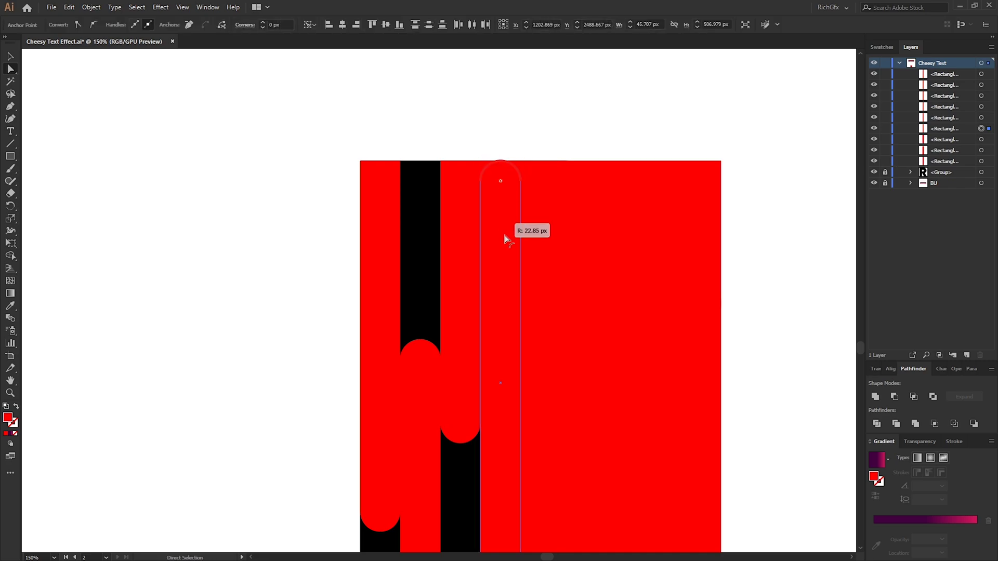
{"action": "left_click_drag", "start_coordinate": [504, 167], "coordinate": [498, 310]}
Fully round the fifth strip's bottom corners (22.85 px) and shorten it from below to about 249 px tall.
{"action": "left_click", "coordinate": [541, 341]}
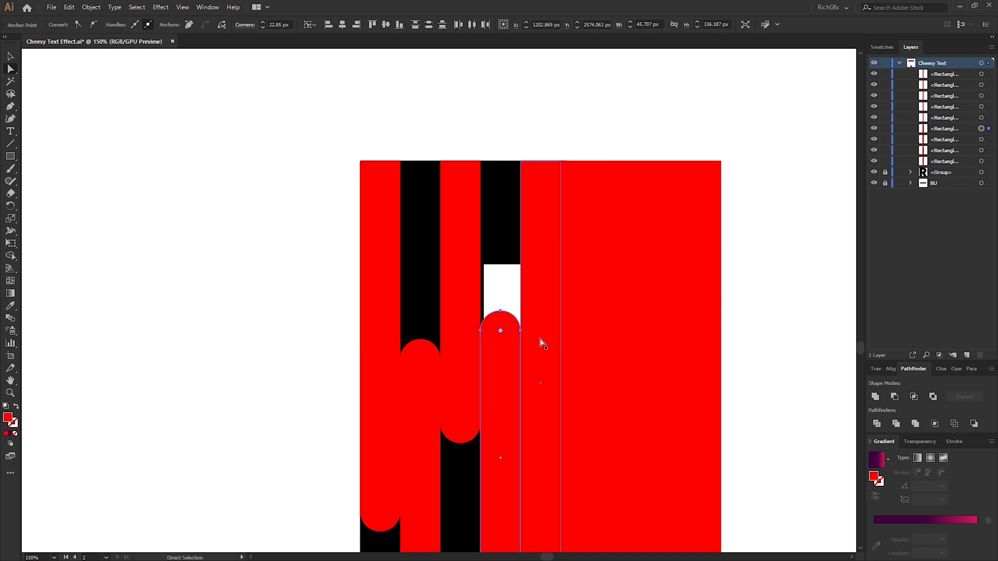
{"action": "scroll", "coordinate": [548, 334], "scroll_direction": "down", "scroll_amount": 4}
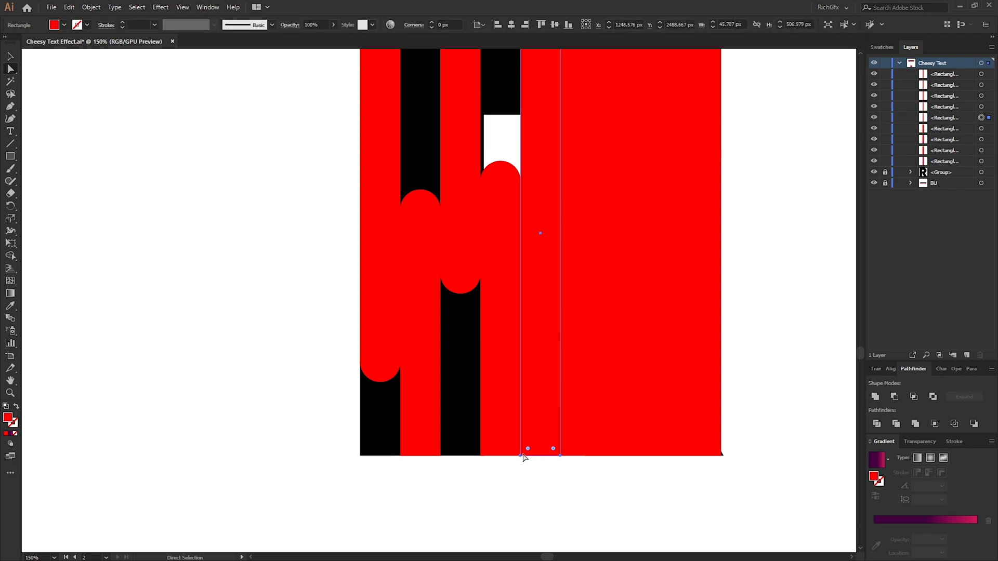
{"action": "left_click", "coordinate": [559, 456]}
{"action": "left_click", "coordinate": [559, 456], "text": "shift"}
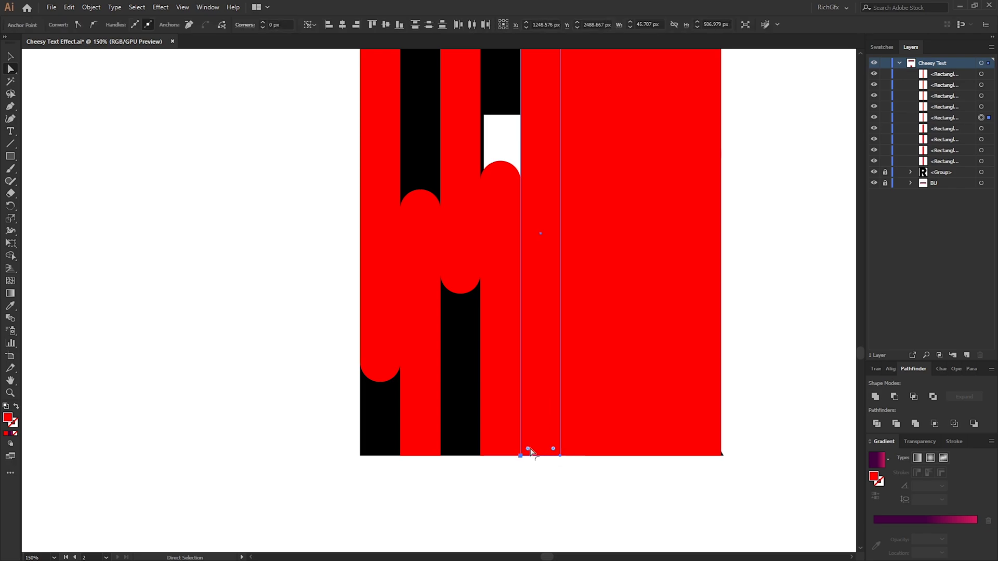
{"action": "left_click_drag", "start_coordinate": [528, 449], "coordinate": [543, 223]}
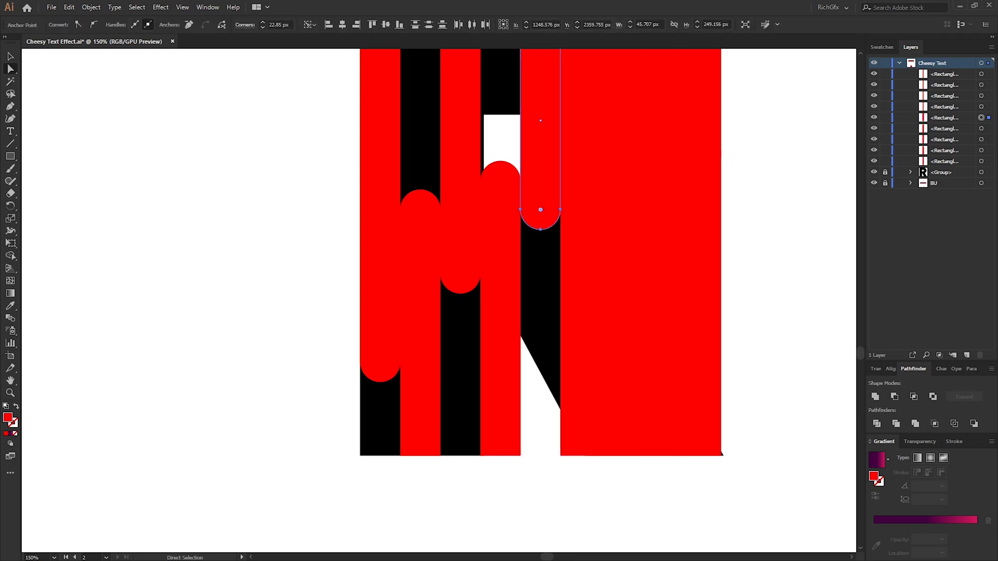
Fully round the sixth strip's top corners (22.85 px) and lower its rounded end to slightly above the fourth strip's.
{"action": "scroll", "coordinate": [591, 334], "scroll_direction": "up", "scroll_amount": 2}
{"action": "left_click", "coordinate": [561, 73]}
{"action": "left_click_drag", "start_coordinate": [569, 81], "coordinate": [582, 212]}
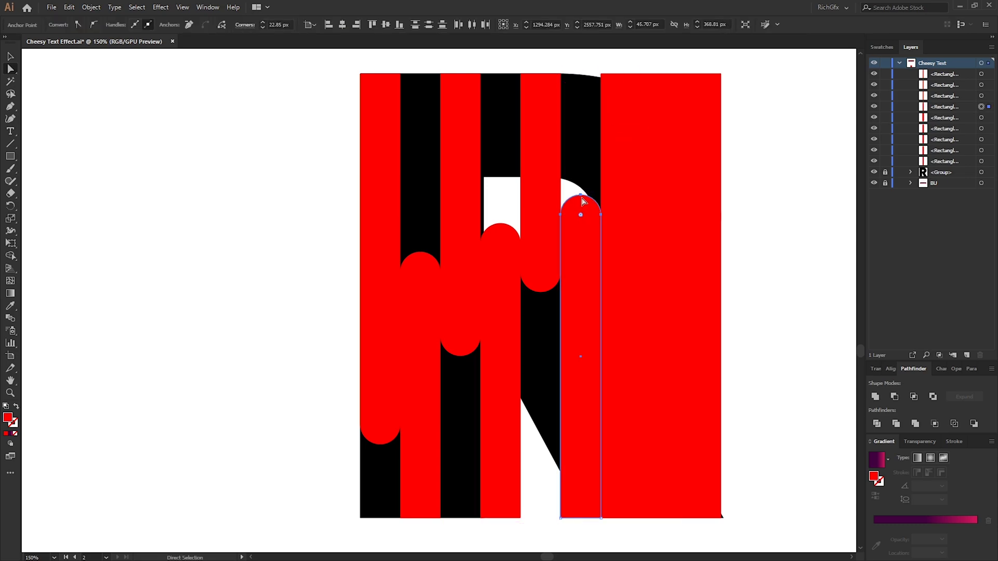
Fully round the seventh strip's bottom corners and shorten it from below to end slightly lower than the first strip.
{"action": "left_click", "coordinate": [601, 517]}
{"action": "left_click", "coordinate": [641, 518], "text": "shift"}
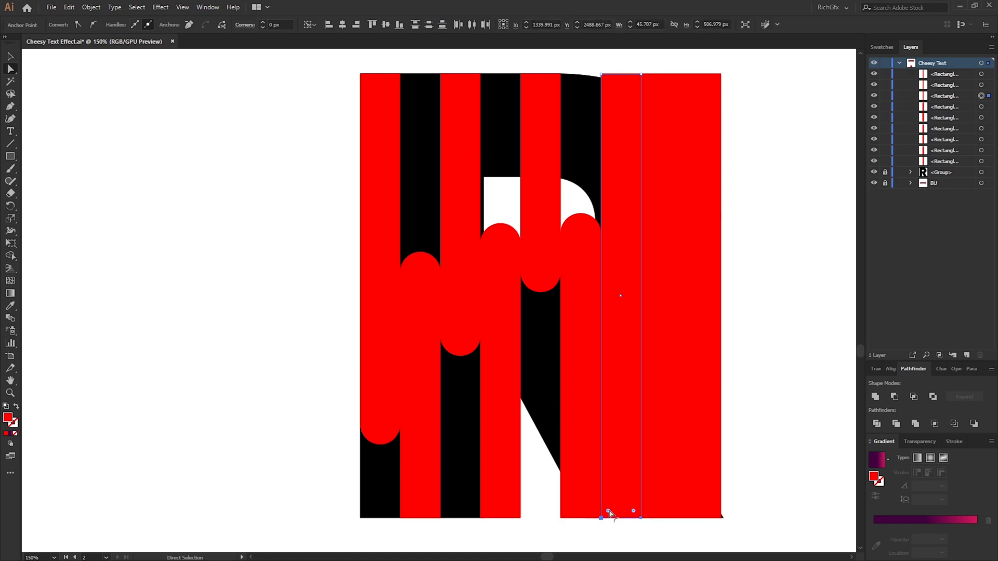
{"action": "left_click_drag", "start_coordinate": [608, 511], "coordinate": [621, 376]}
{"action": "left_click", "coordinate": [663, 471]}
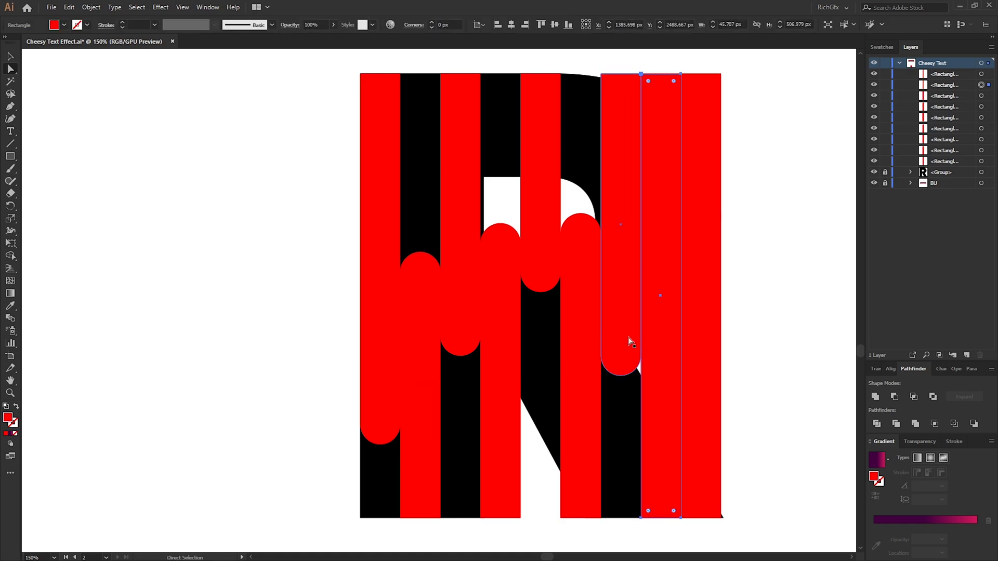
{"action": "key", "text": "ctrl+z"}
{"action": "left_click_drag", "start_coordinate": [621, 518], "coordinate": [621, 464]}
Fully round the eighth strip's top corners and lower its rounded end to about the level of the sixth strip's.
{"action": "left_click", "coordinate": [663, 141]}
{"action": "left_click", "coordinate": [642, 73]}
{"action": "left_click", "coordinate": [681, 73], "text": "shift"}
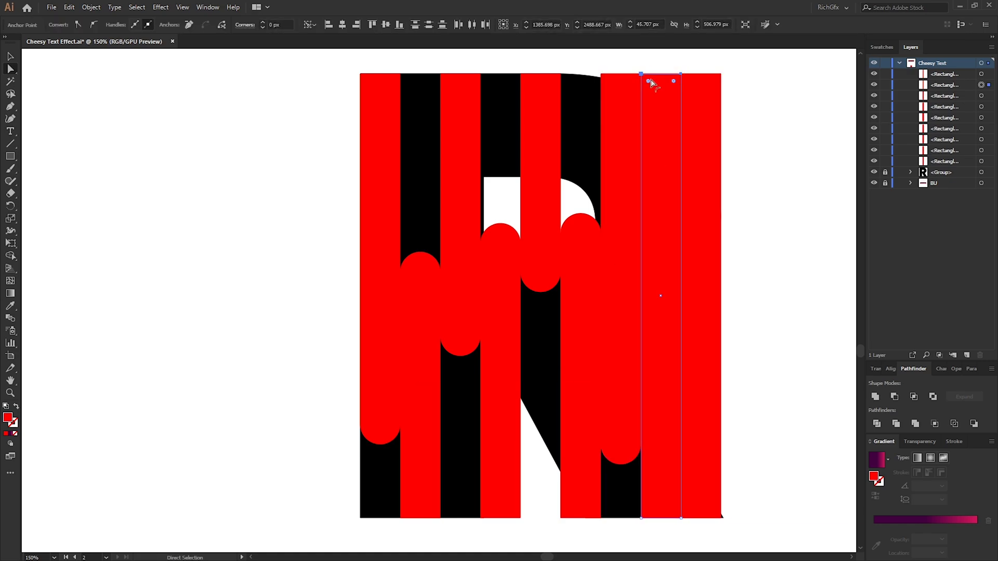
{"action": "left_click_drag", "start_coordinate": [648, 80], "coordinate": [660, 93]}
{"action": "left_click_drag", "start_coordinate": [661, 74], "coordinate": [661, 215]}
Fully round the ninth strip's bottom corners and shorten it from below to end between the third and first strips' ends.
{"action": "left_click", "coordinate": [709, 431]}
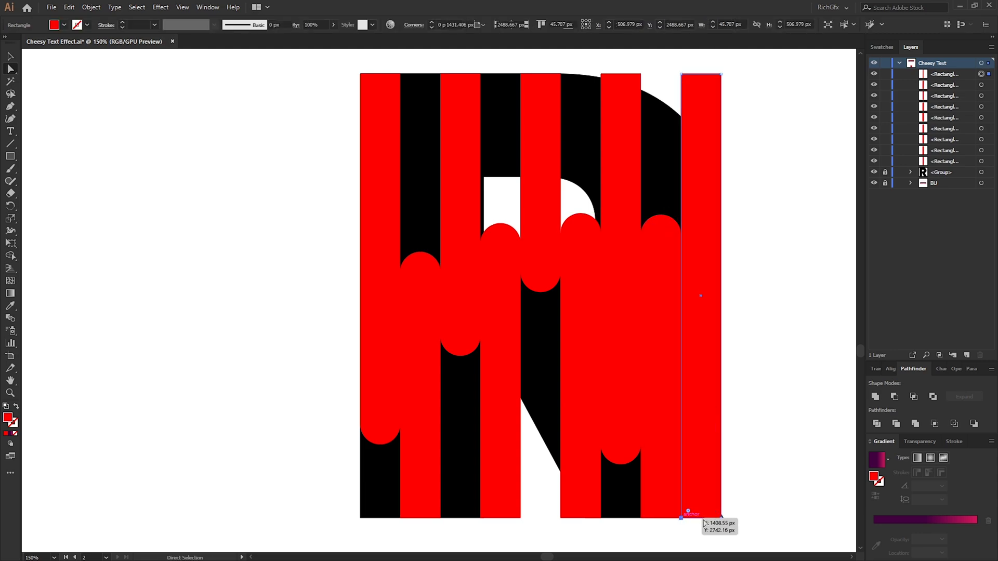
{"action": "left_click", "coordinate": [681, 518]}
{"action": "left_click", "coordinate": [721, 518], "text": "shift"}
{"action": "left_click_drag", "start_coordinate": [688, 511], "coordinate": [711, 399]}
{"action": "left_click", "coordinate": [746, 407]}
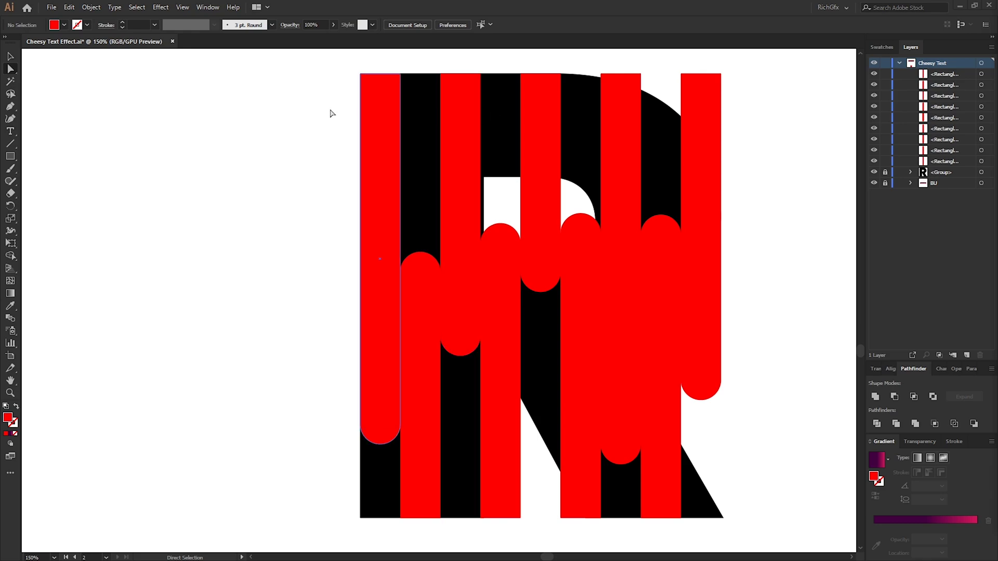
Draw a rectangle about 411 by 507 px covering all nine strips and fill it with blue.
{"action": "left_click", "coordinate": [9, 156]}
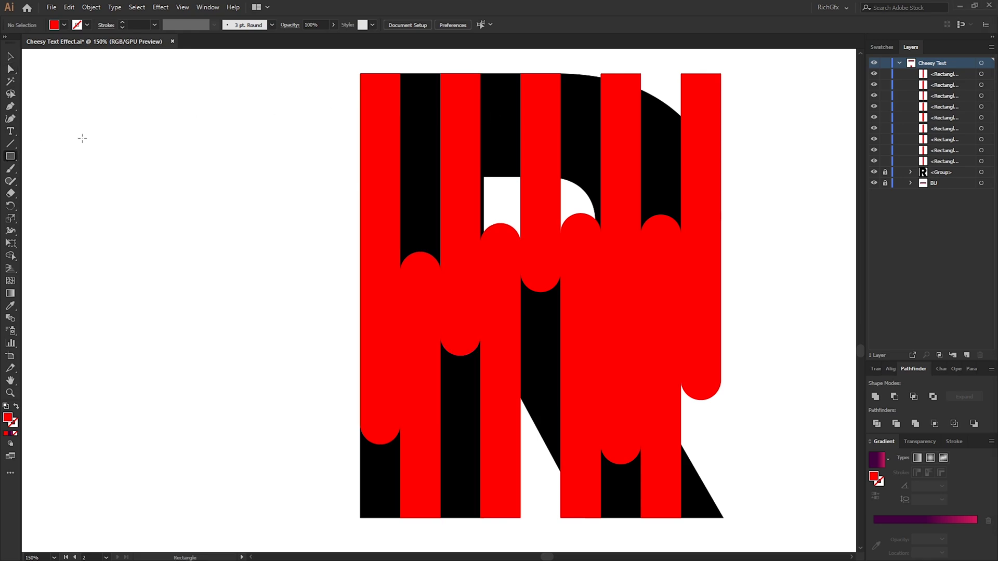
{"action": "left_click_drag", "start_coordinate": [360, 74], "coordinate": [720, 516]}
{"action": "left_click", "coordinate": [64, 24]}
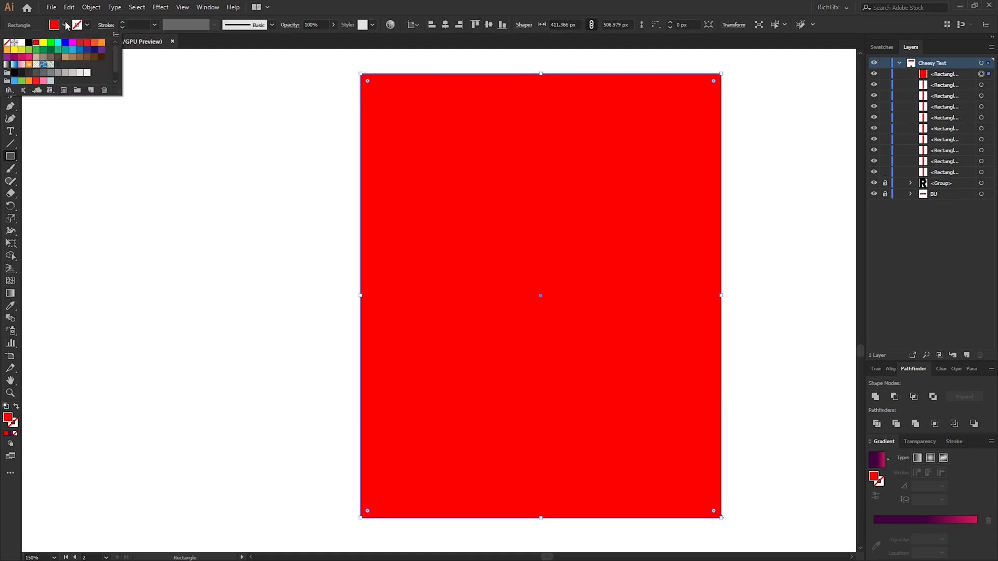
{"action": "left_click", "coordinate": [65, 47]}
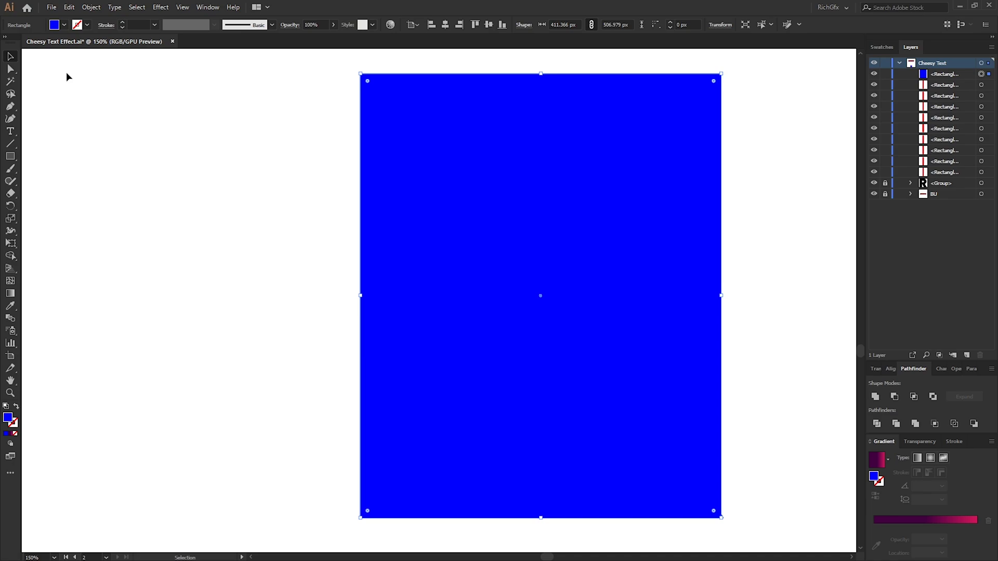
Send the blue rectangle backward until it lies behind all the red strips.
{"action": "key", "text": "a"}
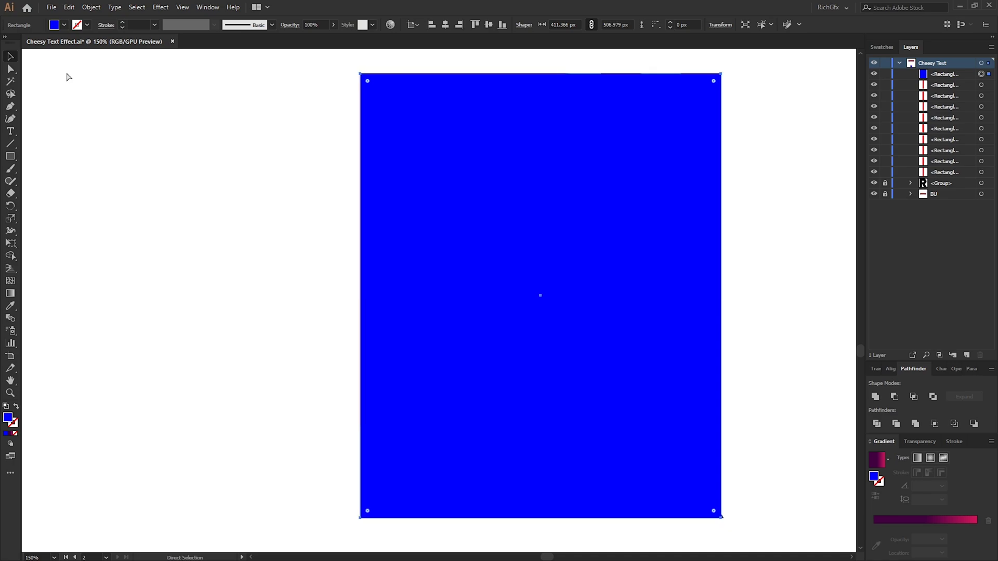
{"action": "key", "text": "ctrl+bracketleft"}
{"action": "key", "text": "ctrl+bracketleft"}
{"action": "key", "text": "ctrl+bracketleft"}
{"action": "key", "text": "ctrl+bracketleft"}
{"action": "key", "text": "ctrl+bracketleft"}
{"action": "key", "text": "ctrl+bracketleft"}
{"action": "key", "text": "ctrl+bracketleft"}
{"action": "key", "text": "ctrl+bracketleft"}
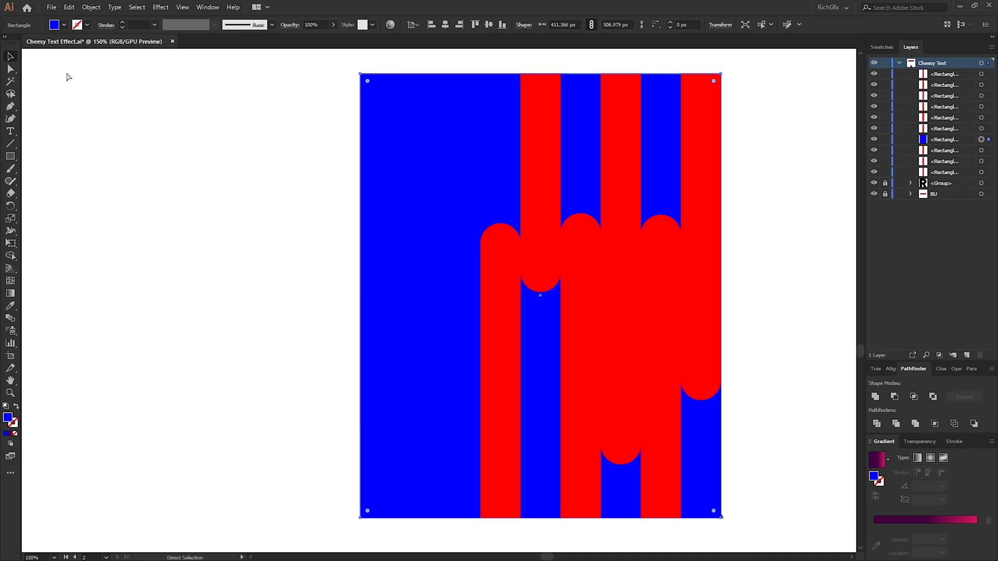
{"action": "key", "text": "ctrl+bracketleft"}
{"action": "key", "text": "v"}
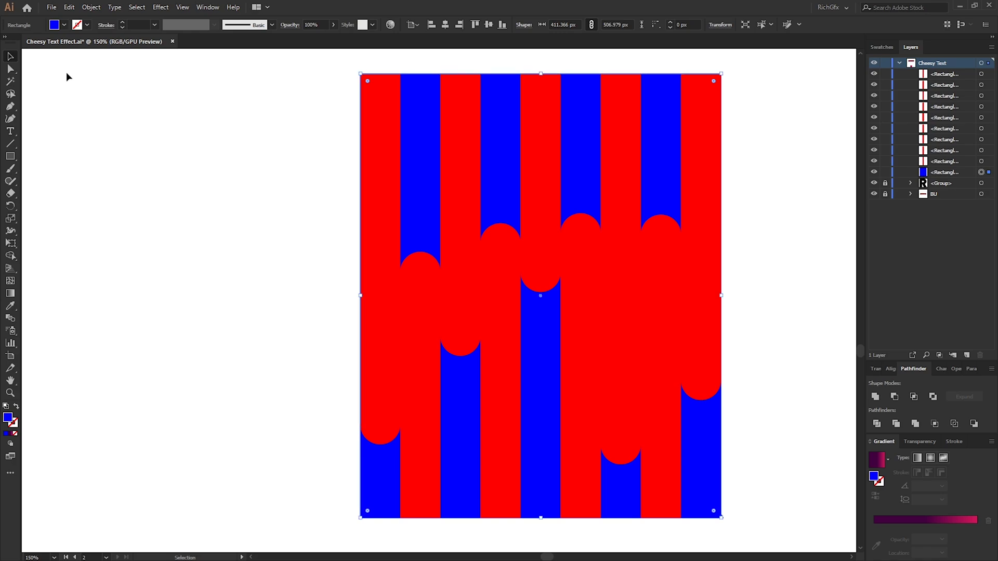
Delete all regions below the drip outline with Shape Builder and unite the remaining strips and blue areas into one shape.
{"action": "left_click_drag", "start_coordinate": [288, 61], "coordinate": [779, 536]}
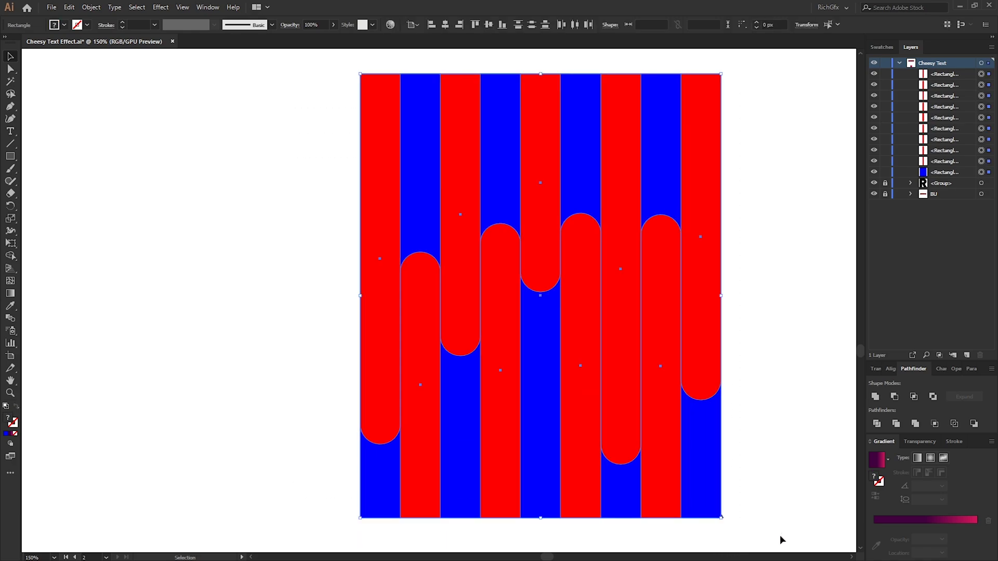
{"action": "left_click", "coordinate": [10, 256]}
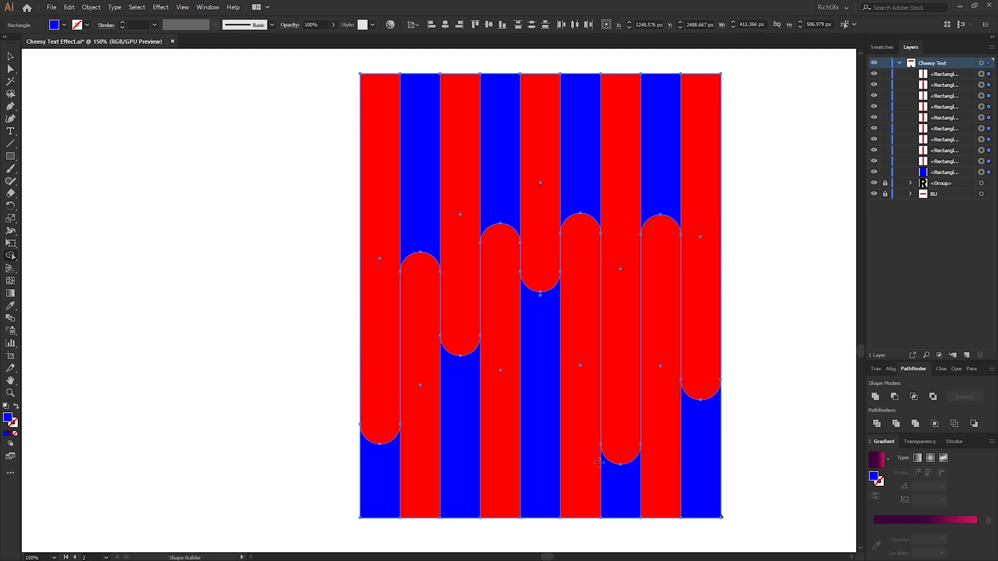
{"action": "left_click_drag", "start_coordinate": [769, 497], "coordinate": [293, 506]}
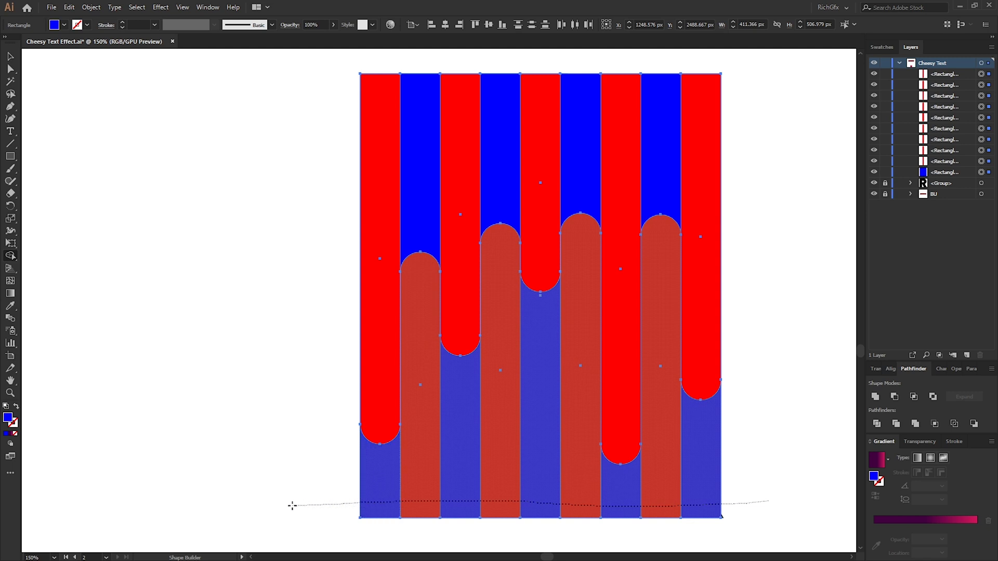
{"action": "left_click_drag", "start_coordinate": [292, 505], "coordinate": [291, 505]}
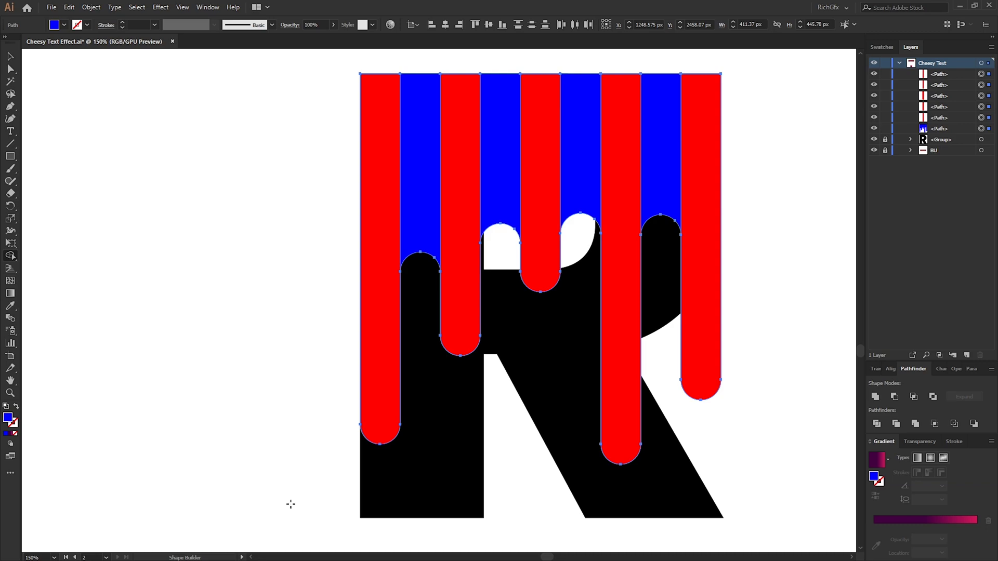
{"action": "left_click", "coordinate": [876, 397]}
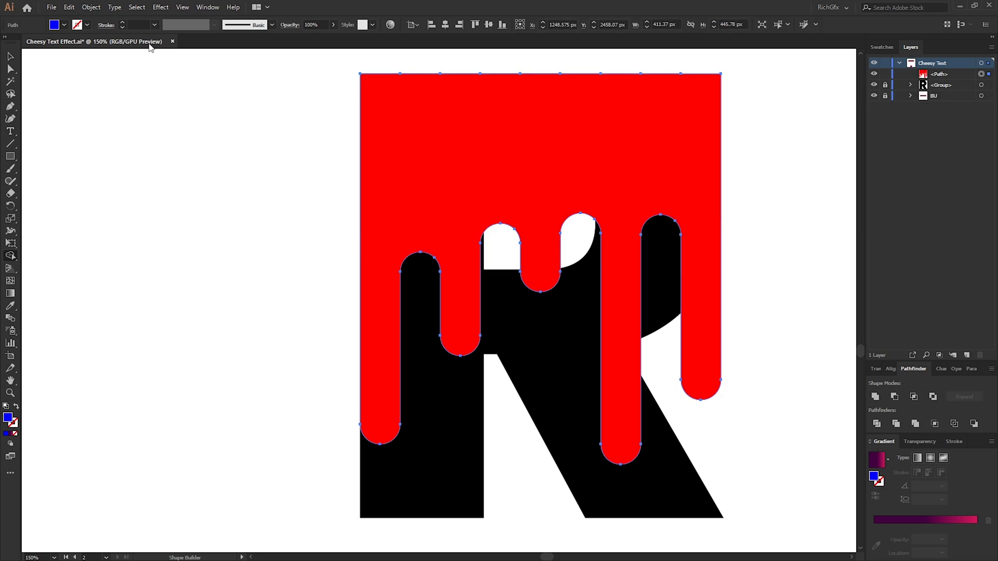
{"action": "left_click", "coordinate": [208, 8]}
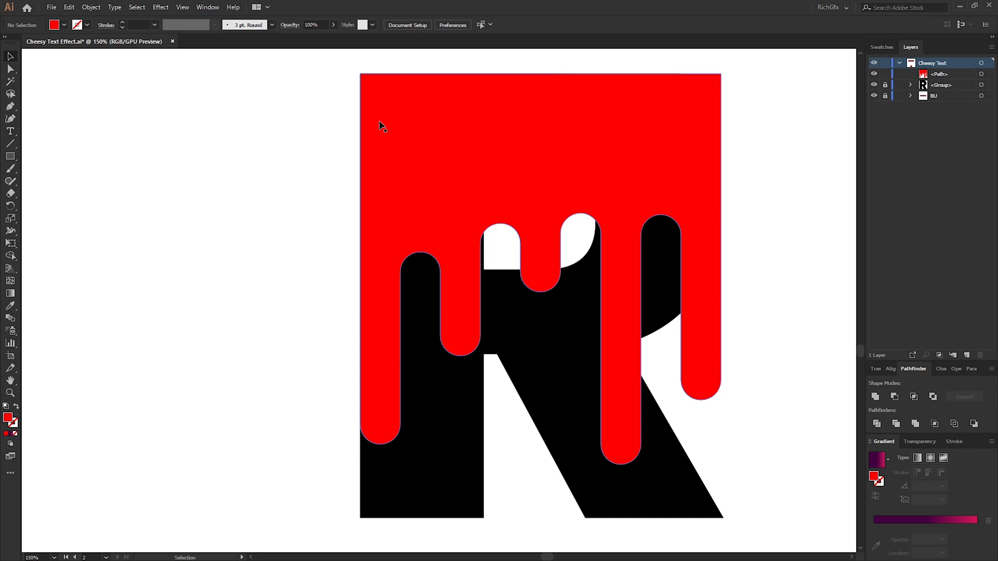
Draw a rectangle about 45.71 by 264 px over the top of the first drip and fill it with blue.
{"action": "key", "text": "m"}
{"action": "left_click_drag", "start_coordinate": [359, 75], "coordinate": [399, 306]}
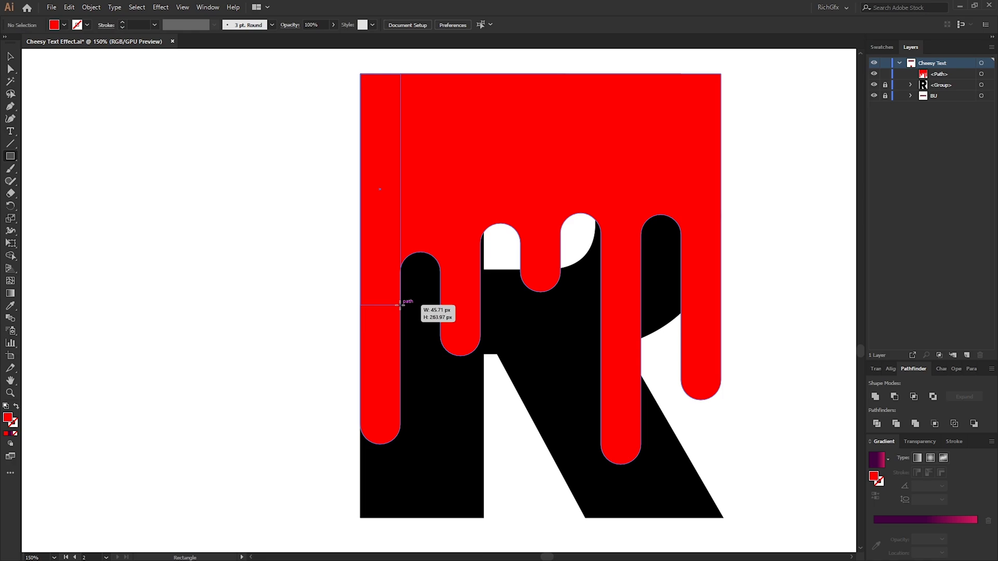
{"action": "left_click_drag", "start_coordinate": [399, 305], "coordinate": [400, 305]}
{"action": "left_click", "coordinate": [65, 25]}
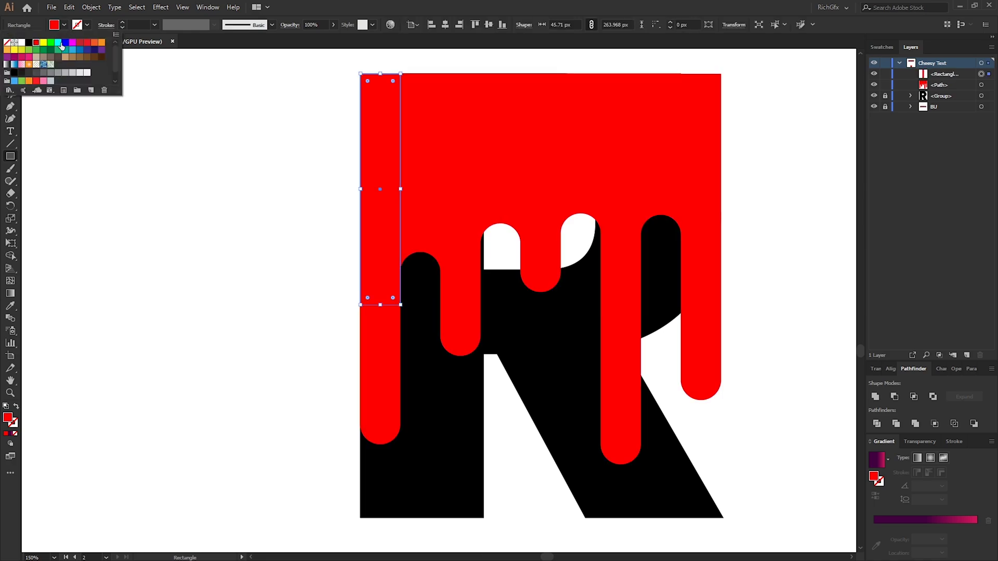
{"action": "left_click", "coordinate": [65, 45]}
Duplicate the blue rectangle edge to edge across the drip shape to make nine adjoining strips.
{"action": "key", "text": "v"}
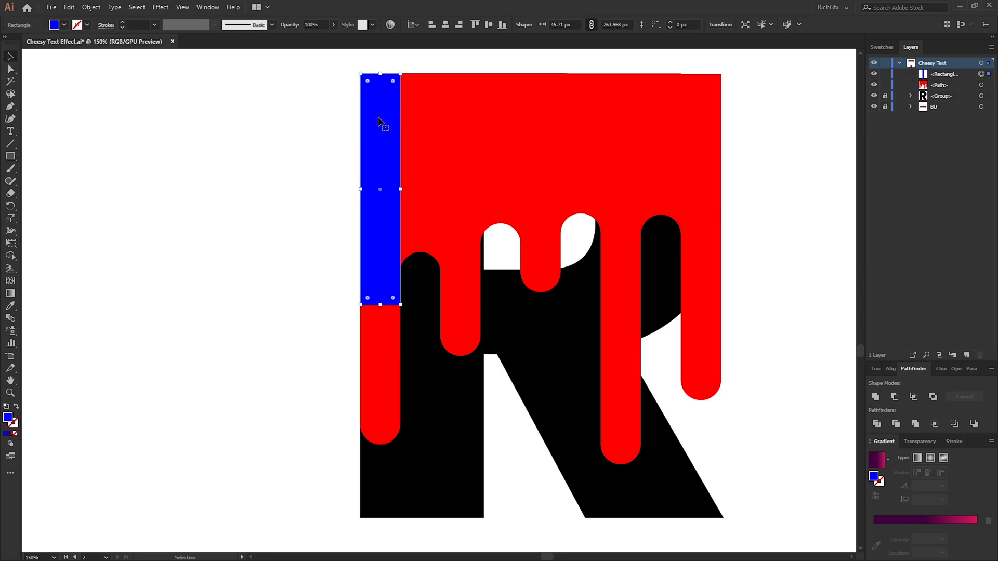
{"action": "left_click_drag", "start_coordinate": [378, 120], "coordinate": [417, 121]}
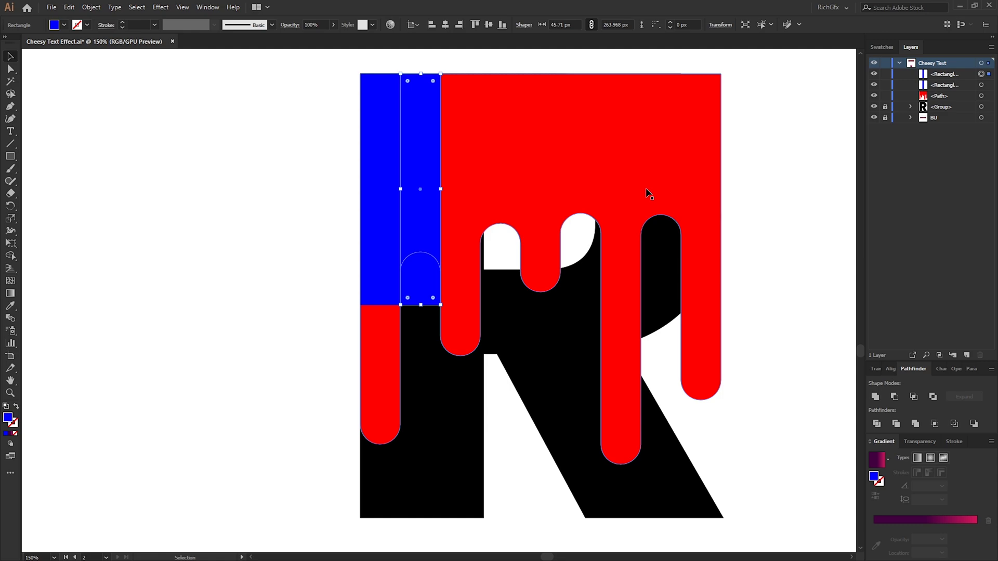
{"action": "key", "text": "ctrl+d"}
{"action": "key", "text": "ctrl+d"}
{"action": "key", "text": "ctrl+d"}
{"action": "key", "text": "ctrl+d"}
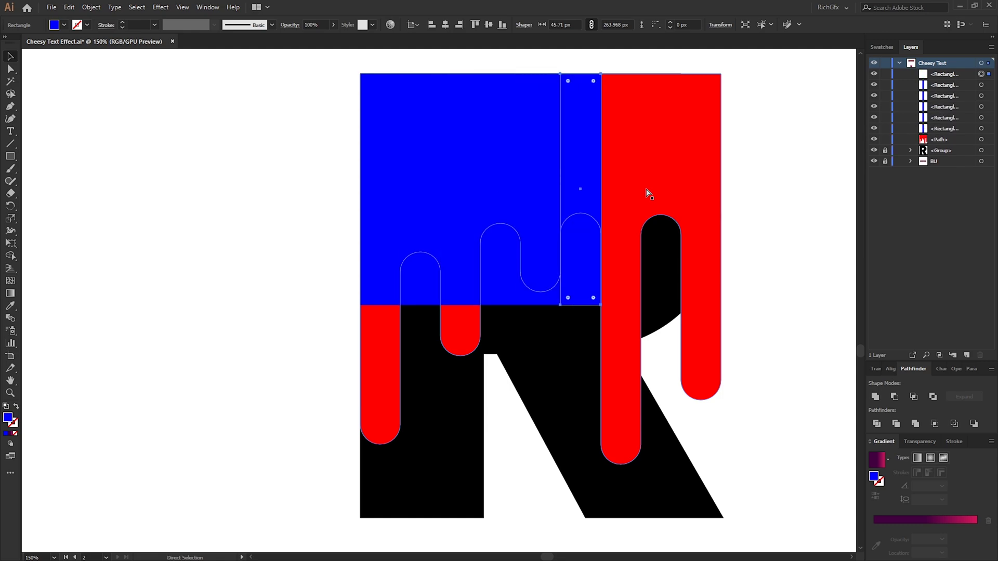
{"action": "key", "text": "ctrl+d"}
{"action": "key", "text": "ctrl+d"}
{"action": "key", "text": "ctrl+d"}
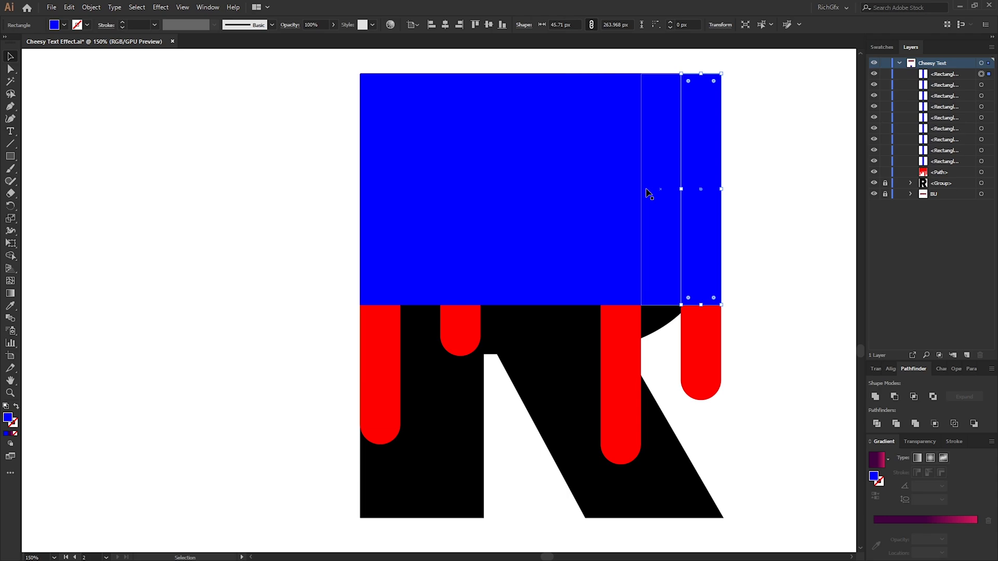
{"action": "key", "text": "ctrl+shift+a"}
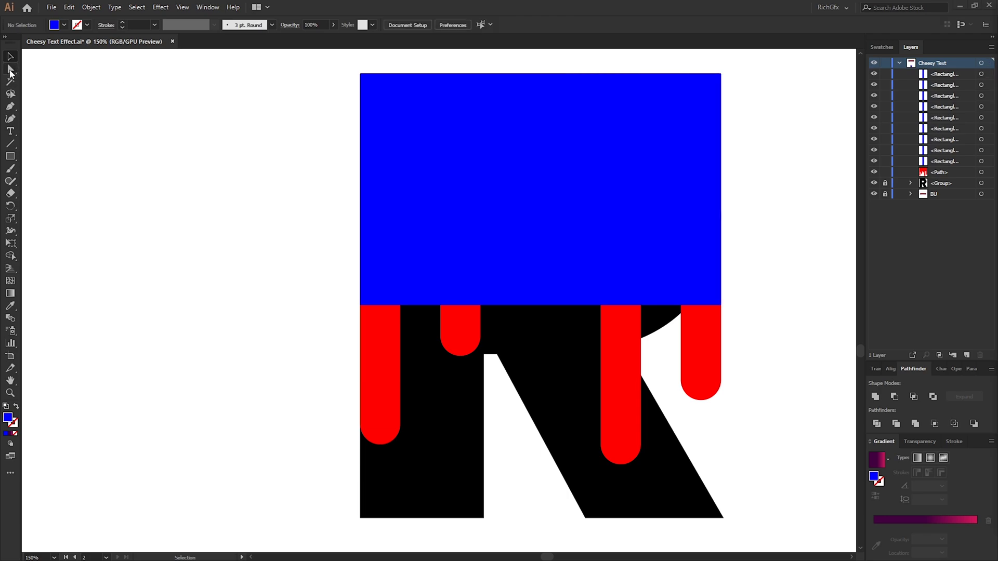
Fully round the first blue strip's bottom corners (22.85 px) and shorten it from below to about half its height.
{"action": "left_click", "coordinate": [11, 68]}
{"action": "left_click", "coordinate": [372, 286]}
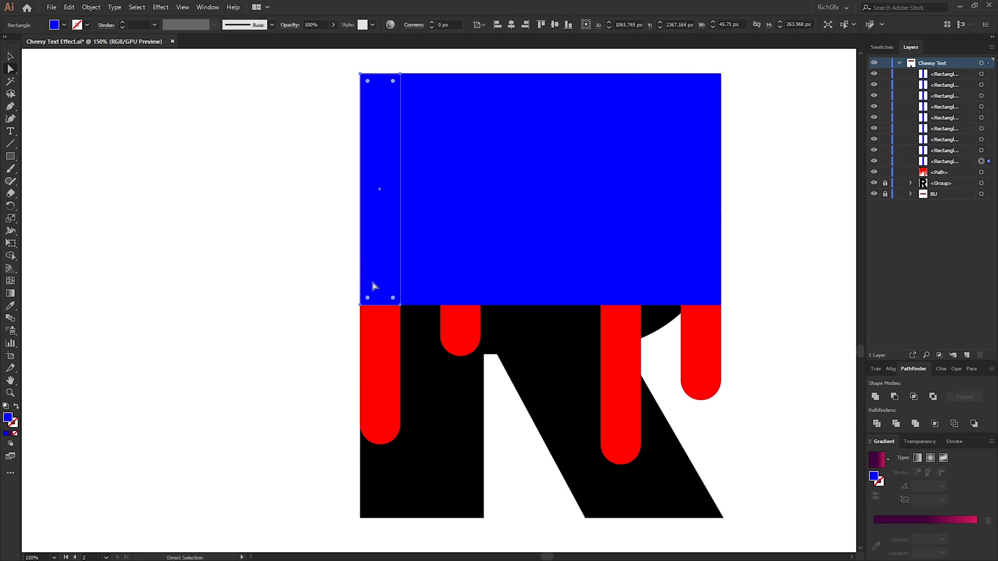
{"action": "left_click", "coordinate": [400, 306]}
{"action": "left_click_drag", "start_coordinate": [368, 298], "coordinate": [406, 269]}
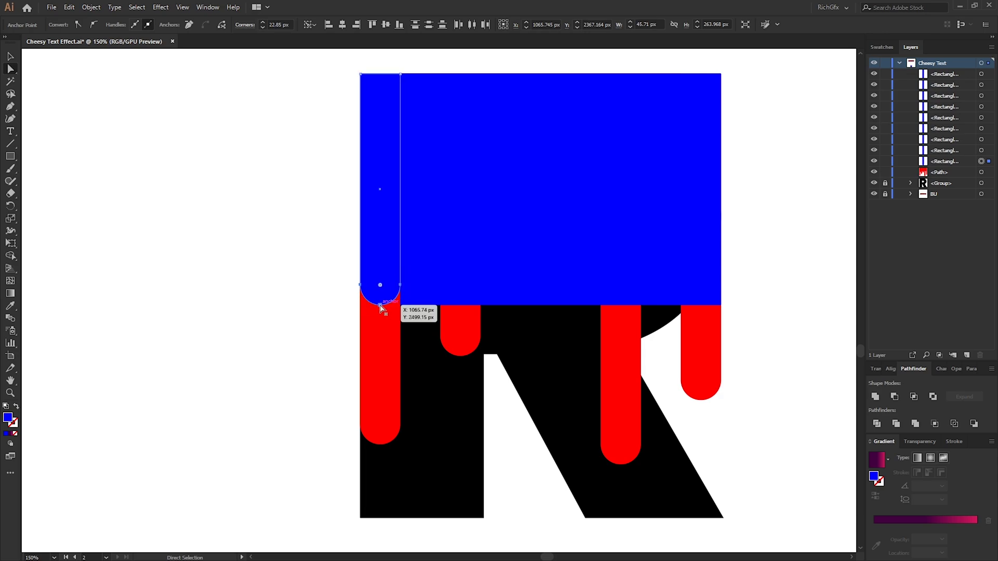
{"action": "left_click_drag", "start_coordinate": [379, 306], "coordinate": [380, 185]}
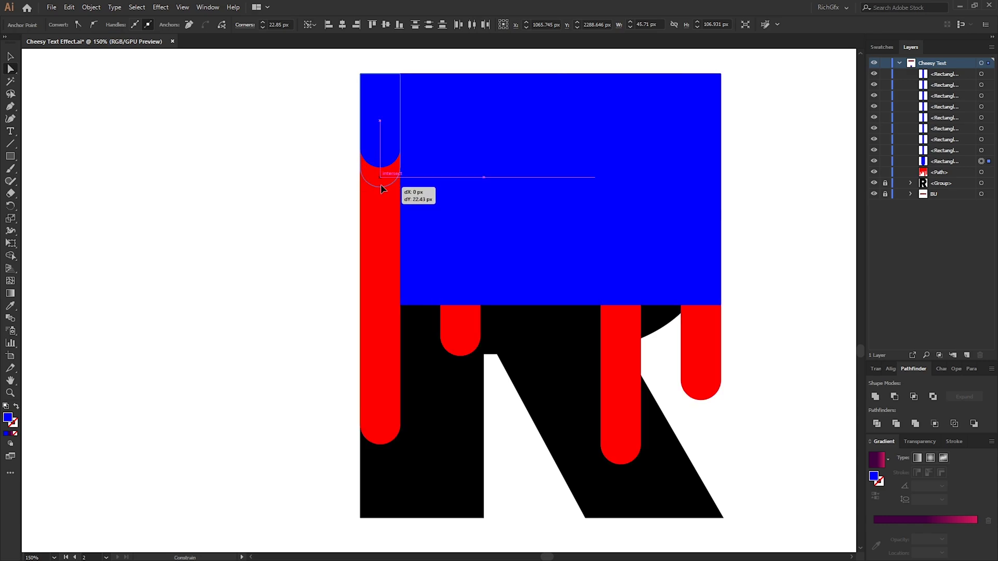
Fully round the second blue strip's top corners and lower its top, then round the third strip's bottom corners (22.85 px) and shorten it from below.
{"action": "left_click", "coordinate": [400, 73]}
{"action": "left_click", "coordinate": [440, 73], "text": "shift"}
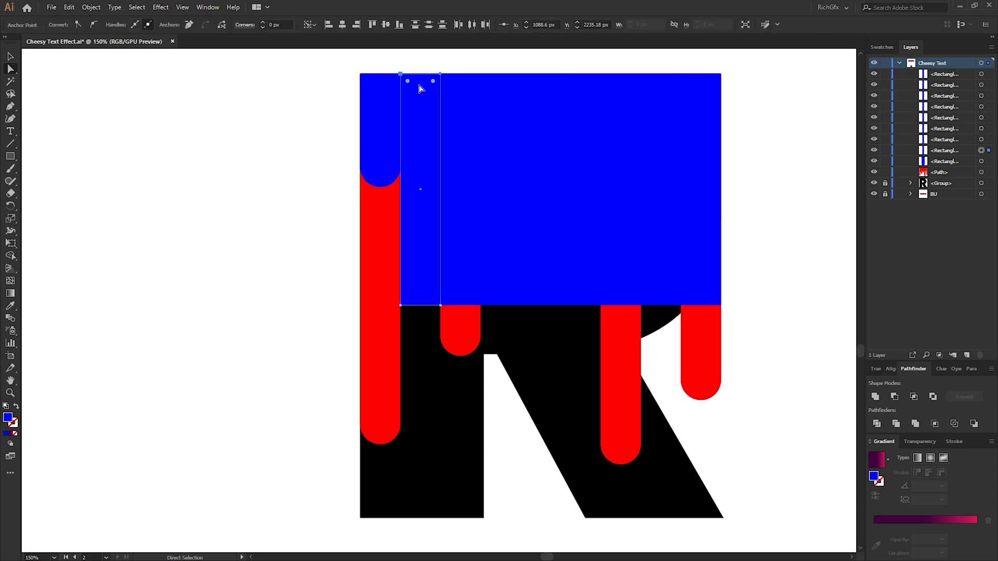
{"action": "left_click_drag", "start_coordinate": [408, 81], "coordinate": [419, 130]}
{"action": "left_click", "coordinate": [440, 304]}
{"action": "left_click", "coordinate": [480, 304], "text": "shift"}
{"action": "left_click_drag", "start_coordinate": [448, 296], "coordinate": [457, 186]}
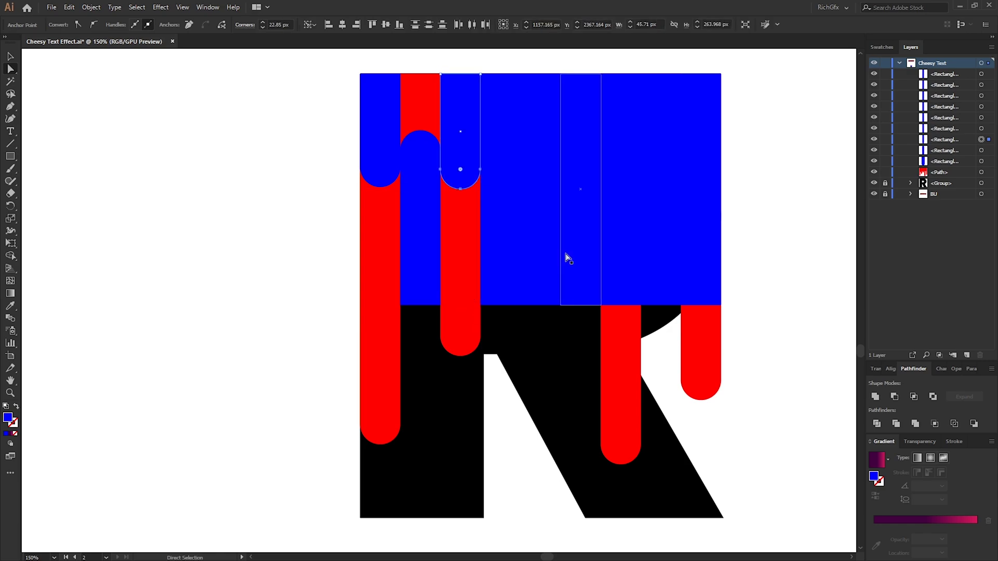
Fully round the fourth blue strip's top corners and lower its top, then round the fifth strip's bottom corners and shorten it from below.
{"action": "left_click", "coordinate": [514, 245]}
{"action": "left_click", "coordinate": [480, 74]}
{"action": "left_click", "coordinate": [520, 74], "text": "shift"}
{"action": "left_click_drag", "start_coordinate": [513, 81], "coordinate": [500, 129]}
{"action": "left_click", "coordinate": [520, 304]}
{"action": "left_click", "coordinate": [560, 304], "text": "shift"}
{"action": "left_click_drag", "start_coordinate": [553, 297], "coordinate": [541, 250]}
{"action": "left_click_drag", "start_coordinate": [540, 304], "coordinate": [542, 205]}
Fully round the sixth blue strip's top corners and lower its top, then round the seventh strip's bottom corners (22.85 px) and shorten it from below.
{"action": "left_click", "coordinate": [597, 269]}
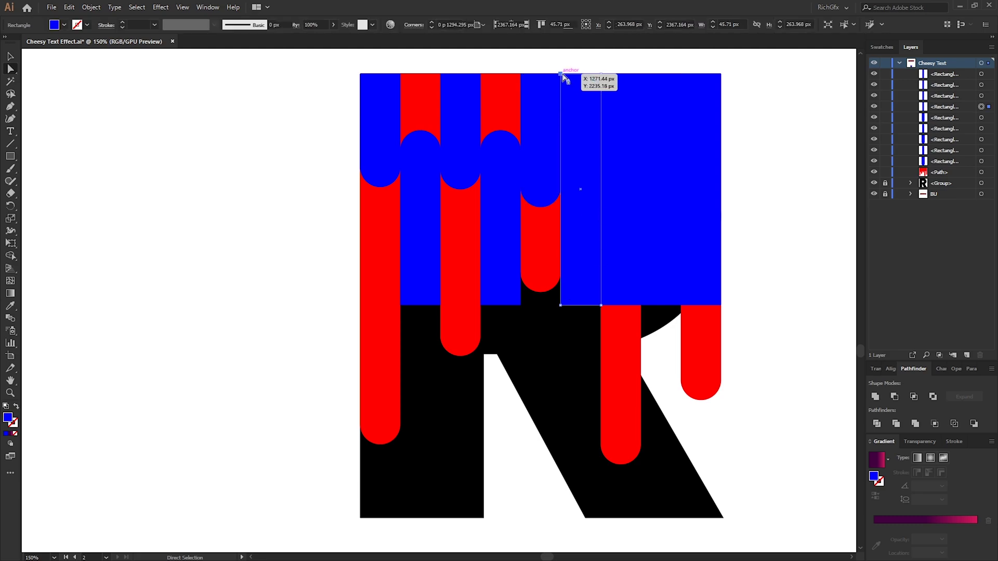
{"action": "left_click", "coordinate": [560, 73]}
{"action": "left_click", "coordinate": [600, 73], "text": "shift"}
{"action": "left_click_drag", "start_coordinate": [593, 80], "coordinate": [580, 102]}
{"action": "left_click", "coordinate": [616, 250]}
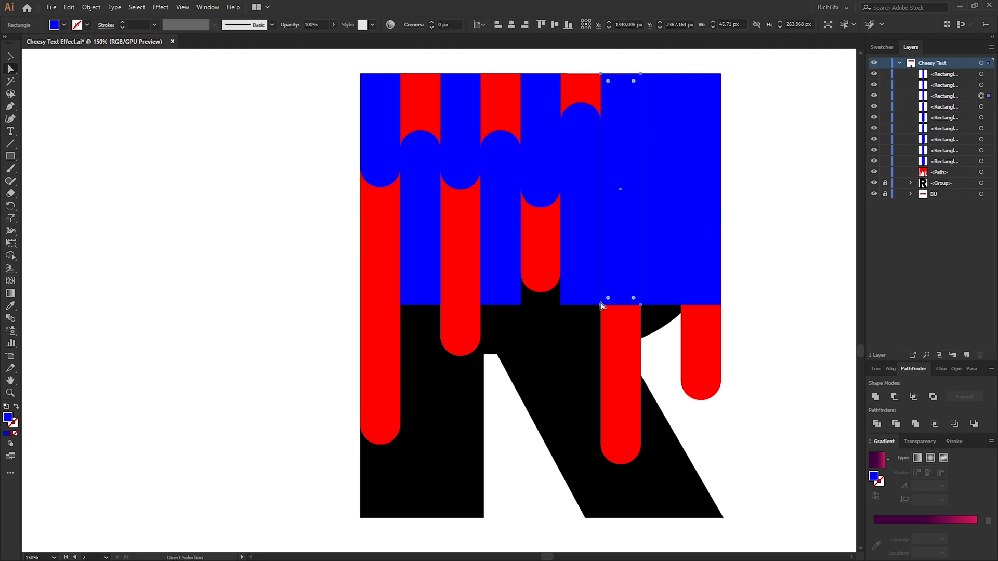
{"action": "left_click", "coordinate": [600, 304]}
{"action": "left_click", "coordinate": [641, 305], "text": "shift"}
{"action": "left_click_drag", "start_coordinate": [633, 297], "coordinate": [620, 151]}
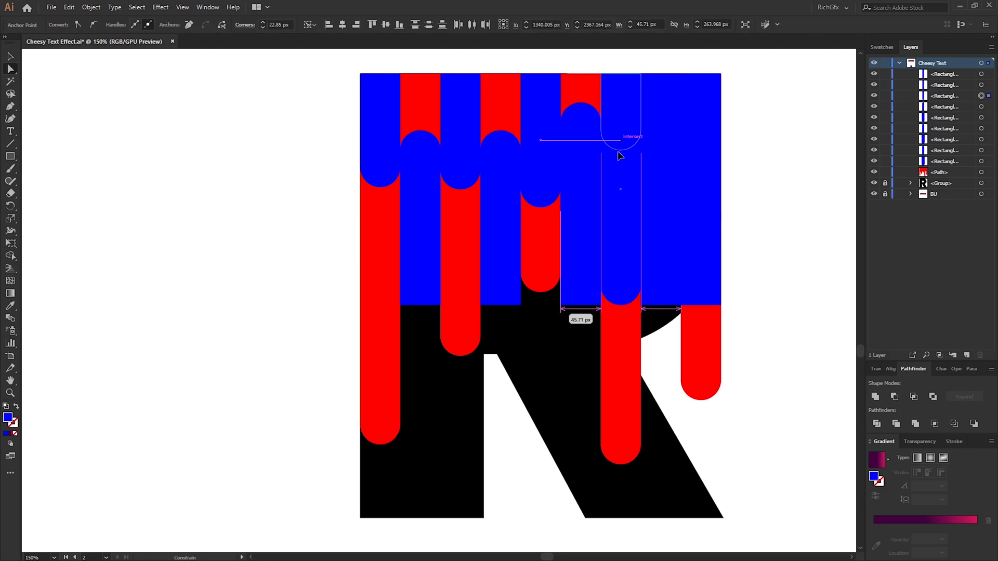
Fully round and lower the eighth blue strip's top, then round the ninth strip's bottom corners (22.85 px) and shorten it to about 132 px high.
{"action": "left_click", "coordinate": [646, 78]}
{"action": "left_click", "coordinate": [680, 74], "text": "shift"}
{"action": "left_click_drag", "start_coordinate": [674, 80], "coordinate": [661, 102]}
{"action": "left_click", "coordinate": [691, 250]}
{"action": "left_click", "coordinate": [681, 304]}
{"action": "left_click", "coordinate": [720, 305], "text": "shift"}
{"action": "left_click_drag", "start_coordinate": [688, 297], "coordinate": [701, 189]}
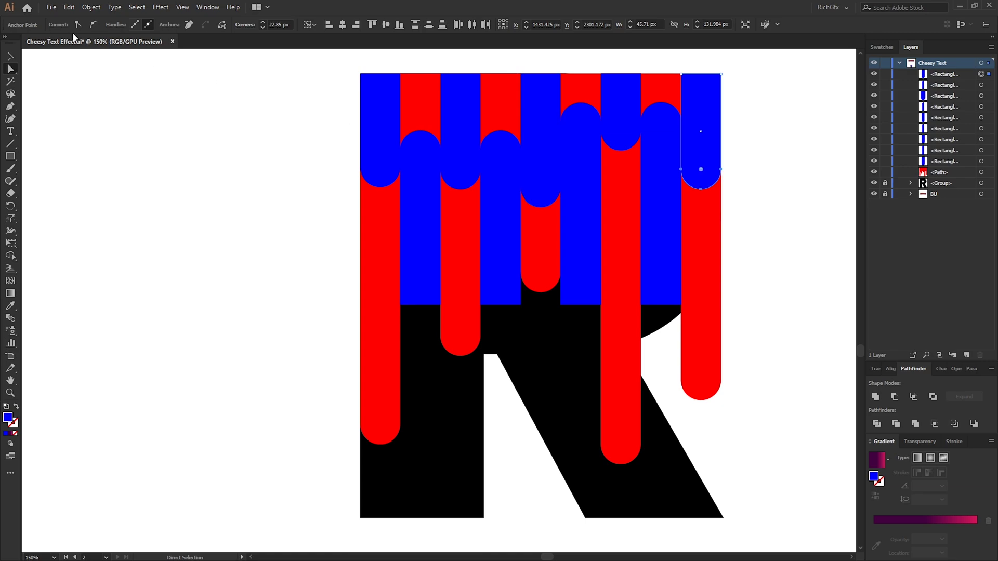
{"action": "key", "text": "v"}
{"action": "key", "text": "ctrl+shift+a"}
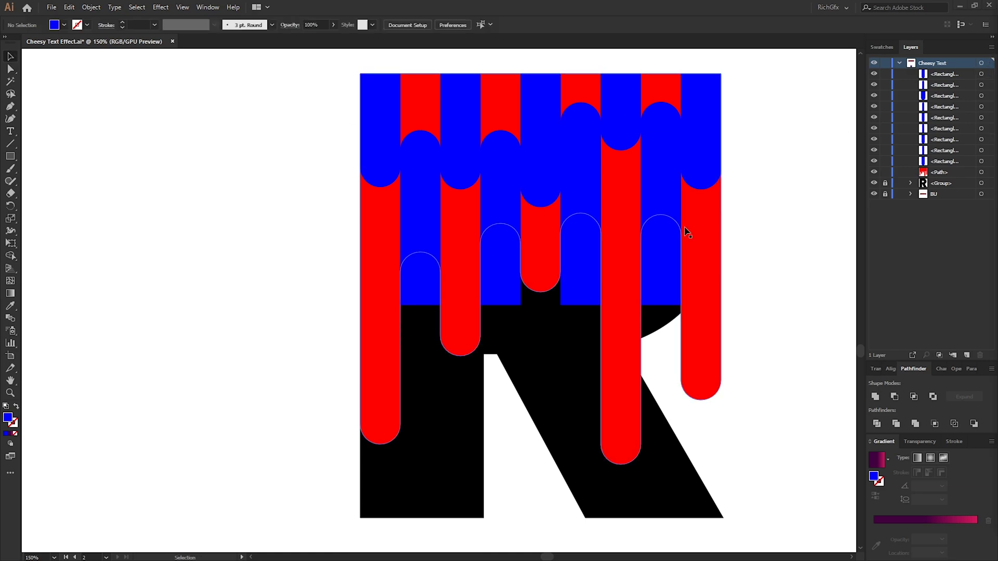
Lock the red drip path and draw a cyan-filled rectangle of about 411 by 264 px covering all nine blue strips.
{"action": "left_click", "coordinate": [884, 172]}
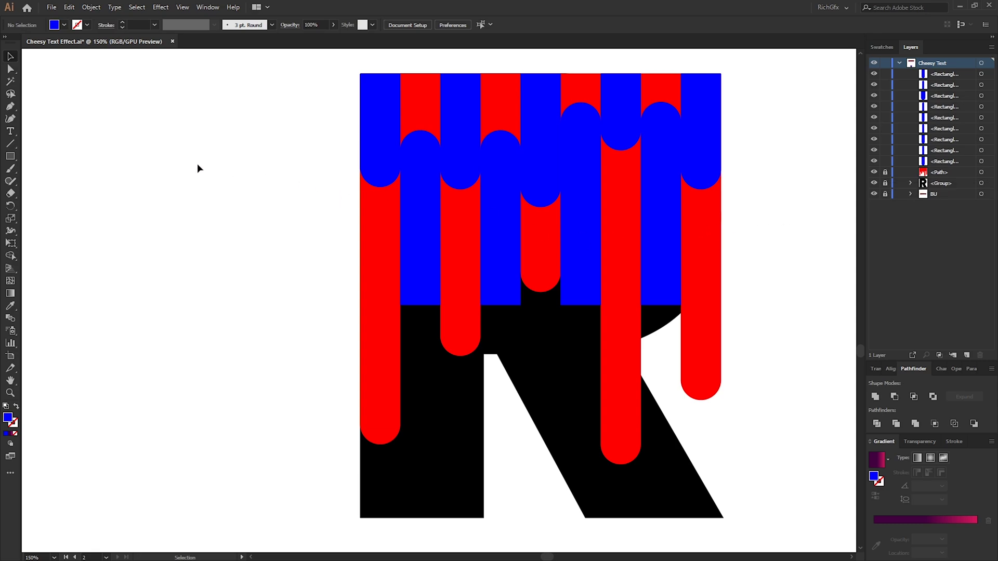
{"action": "left_click", "coordinate": [10, 156]}
{"action": "left_click_drag", "start_coordinate": [360, 74], "coordinate": [720, 305]}
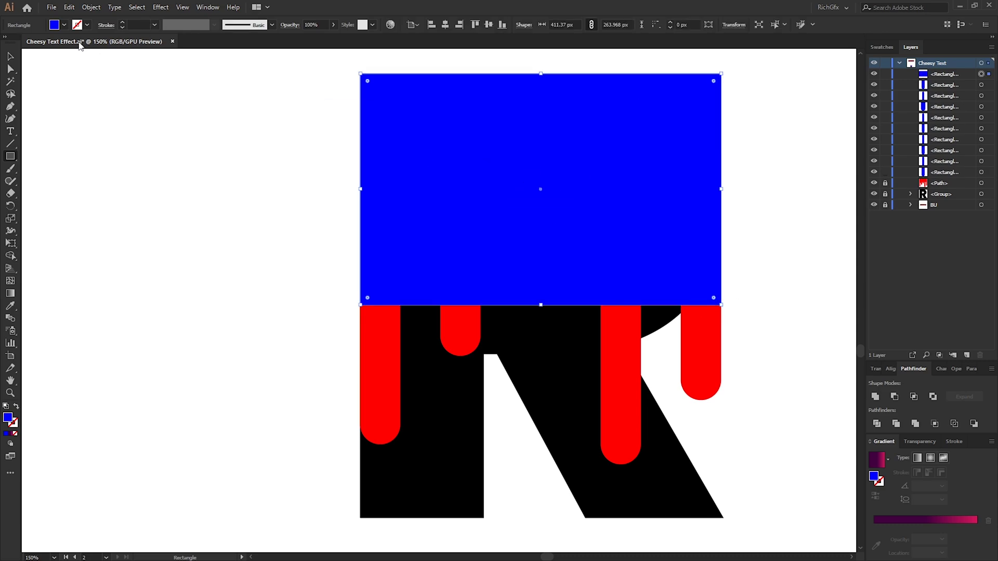
{"action": "left_click", "coordinate": [64, 25]}
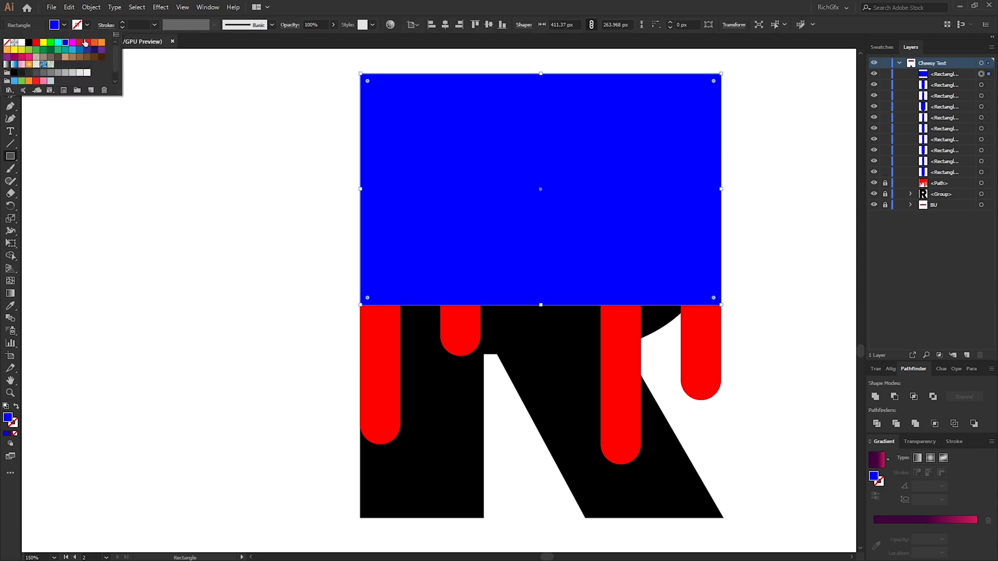
{"action": "left_click", "coordinate": [58, 43]}
{"action": "left_click", "coordinate": [430, 4]}
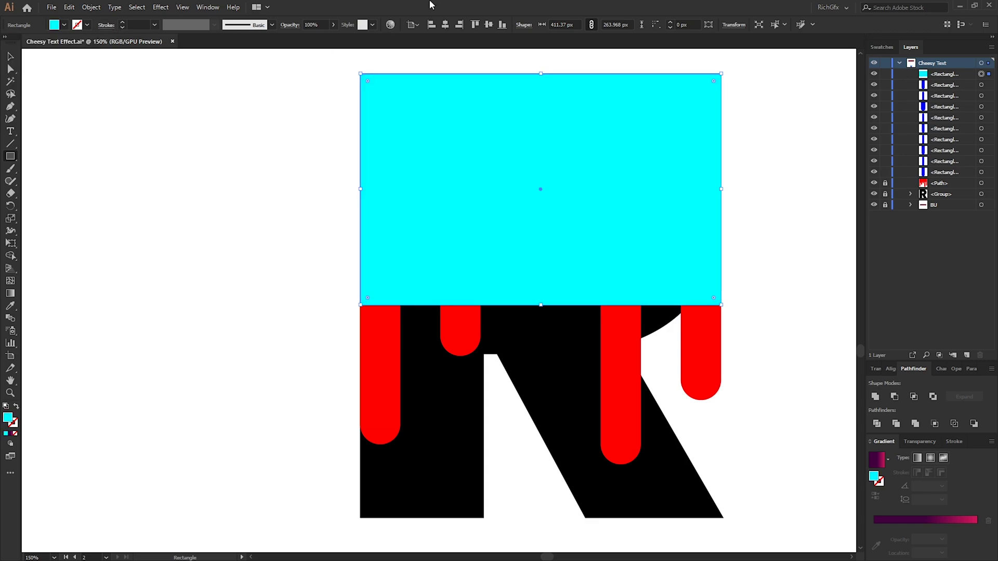
Send the cyan rectangle backward until it lies behind all the blue strips, directly above the red drip path.
{"action": "key", "text": "ctrl+bracketleft"}
{"action": "key", "text": "ctrl+bracketleft"}
{"action": "key", "text": "ctrl+bracketleft"}
{"action": "key", "text": "ctrl+bracketleft"}
{"action": "key", "text": "ctrl+bracketleft"}
{"action": "key", "text": "ctrl+bracketleft"}
{"action": "key", "text": "ctrl+bracketleft"}
{"action": "key", "text": "ctrl+bracketleft"}
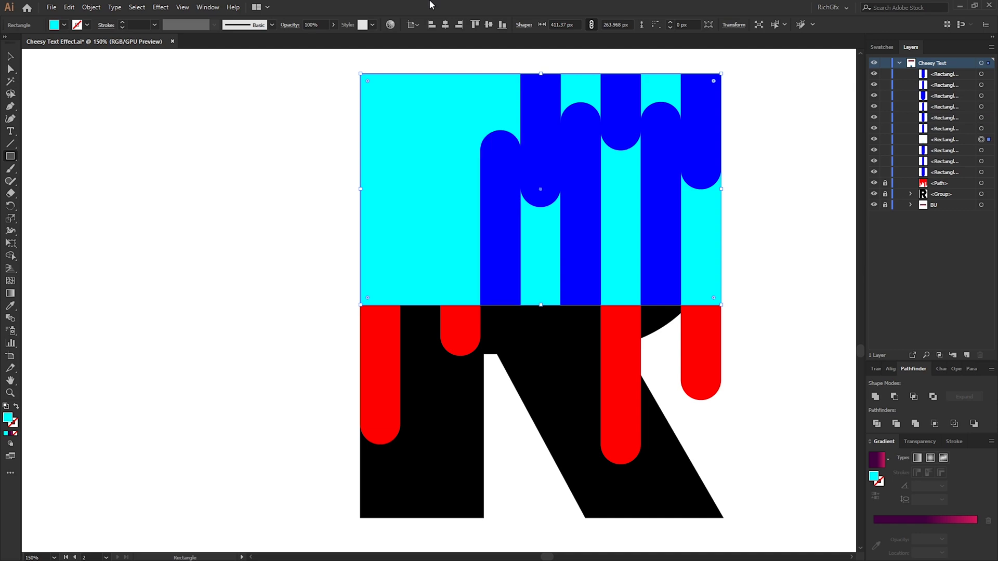
{"action": "key", "text": "ctrl+bracketleft"}
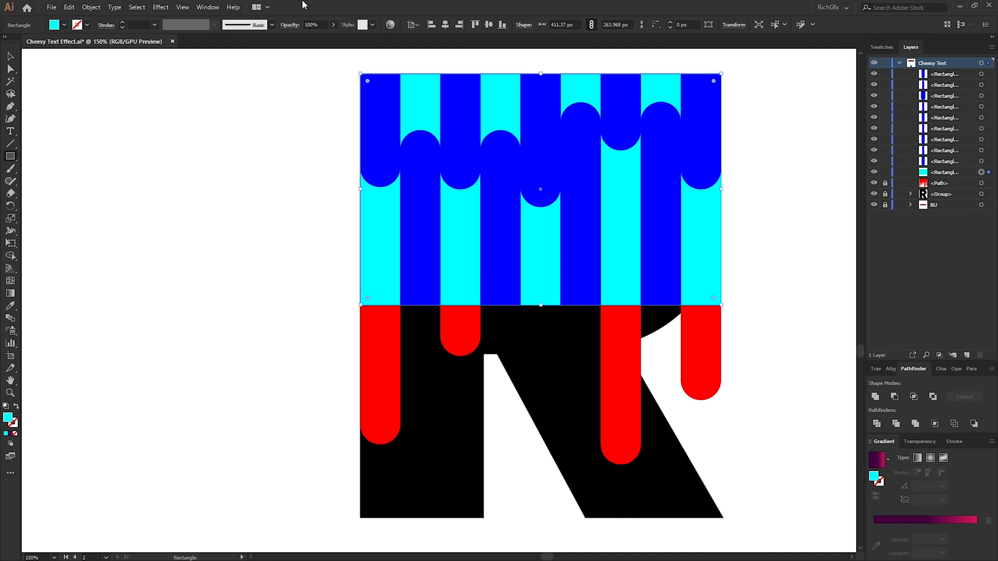
Delete the regions below the blue strips' wavy outline with Shape Builder and unite the remaining pieces into one blue shape.
{"action": "key", "text": "v"}
{"action": "left_click_drag", "start_coordinate": [788, 302], "coordinate": [280, 61]}
{"action": "key", "text": "shift+m"}
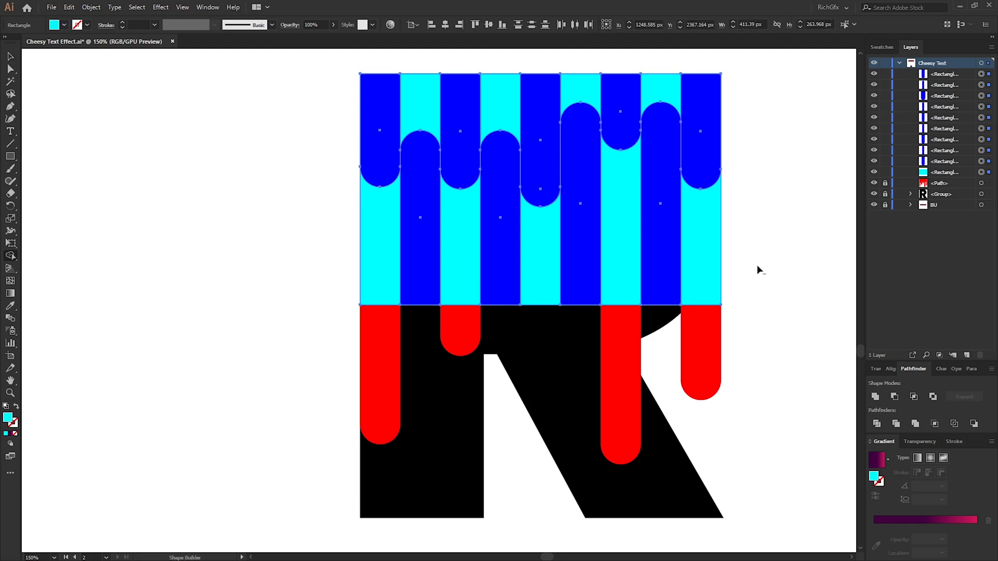
{"action": "left_click_drag", "start_coordinate": [757, 266], "coordinate": [383, 272]}
{"action": "left_click_drag", "start_coordinate": [315, 270], "coordinate": [314, 269]}
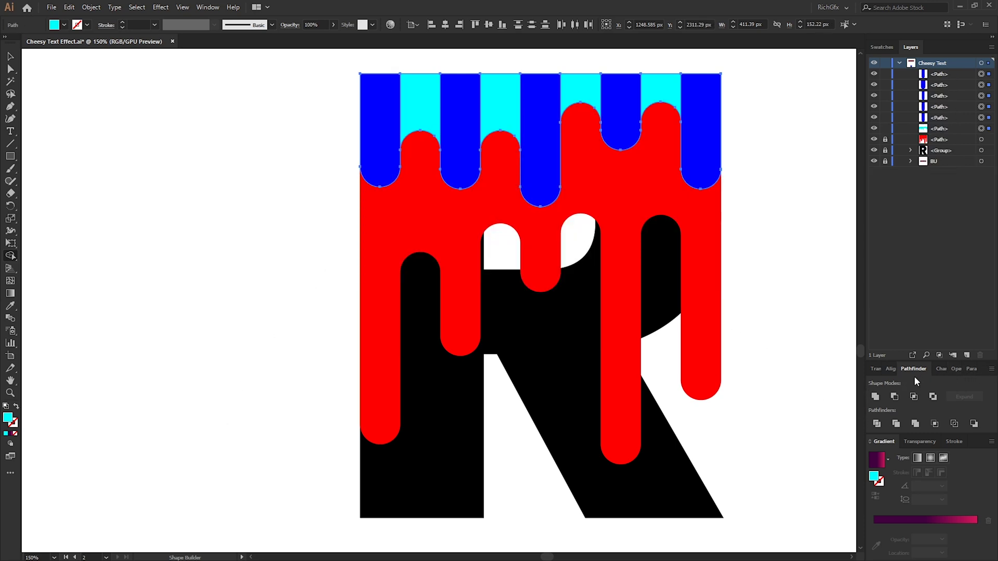
{"action": "left_click", "coordinate": [875, 397]}
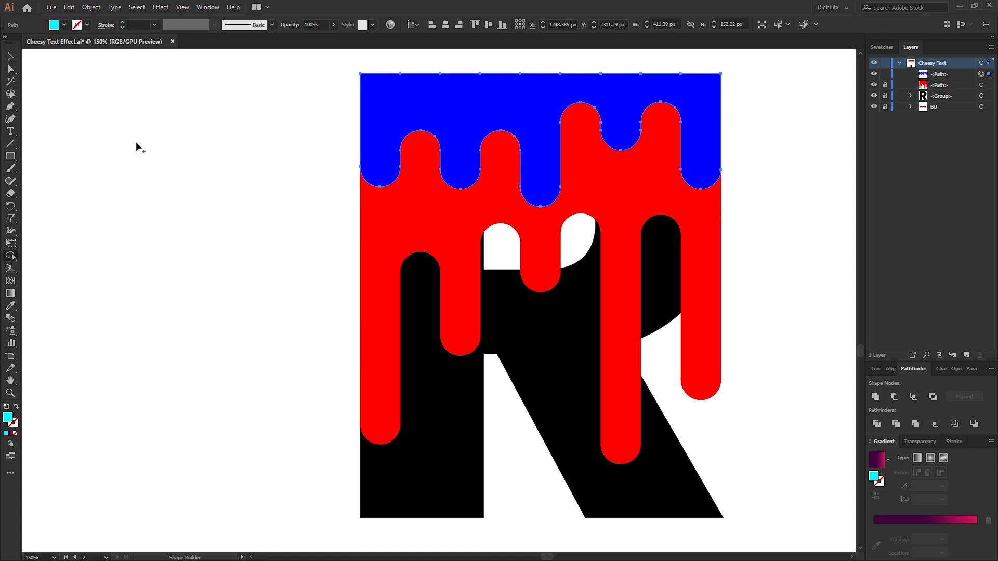
Unlock the red drip path and shorten its last drip by raising the rounded end.
{"action": "left_click", "coordinate": [10, 69]}
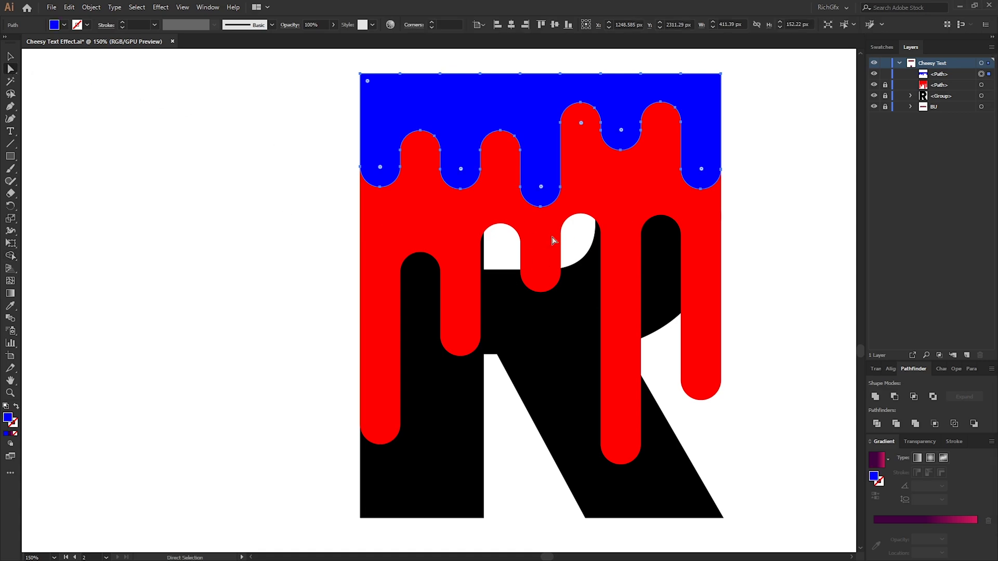
{"action": "left_click", "coordinate": [885, 85]}
{"action": "left_click_drag", "start_coordinate": [750, 414], "coordinate": [666, 363]}
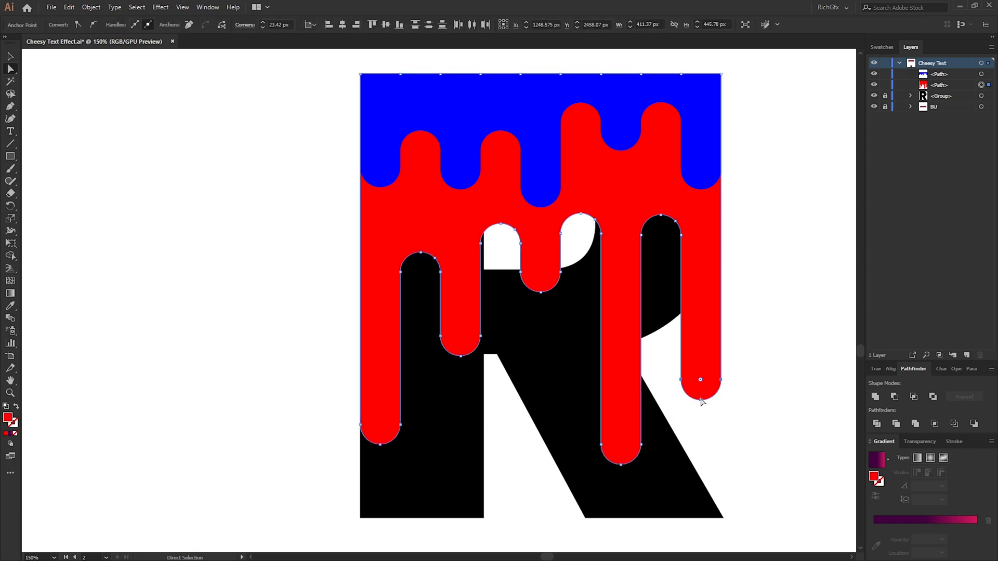
{"action": "left_click_drag", "start_coordinate": [698, 408], "coordinate": [698, 349]}
{"action": "left_click", "coordinate": [621, 127]}
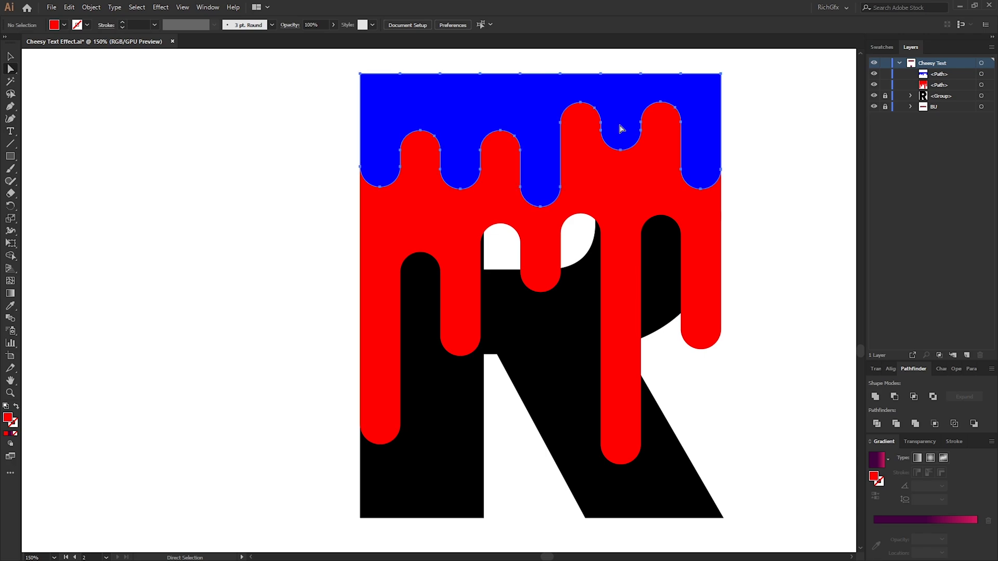
{"action": "left_click", "coordinate": [323, 69]}
Unlock the letter R group and use Shape Builder to trim the red drip's upper corner outside the R's curved bowl.
{"action": "key", "text": "v"}
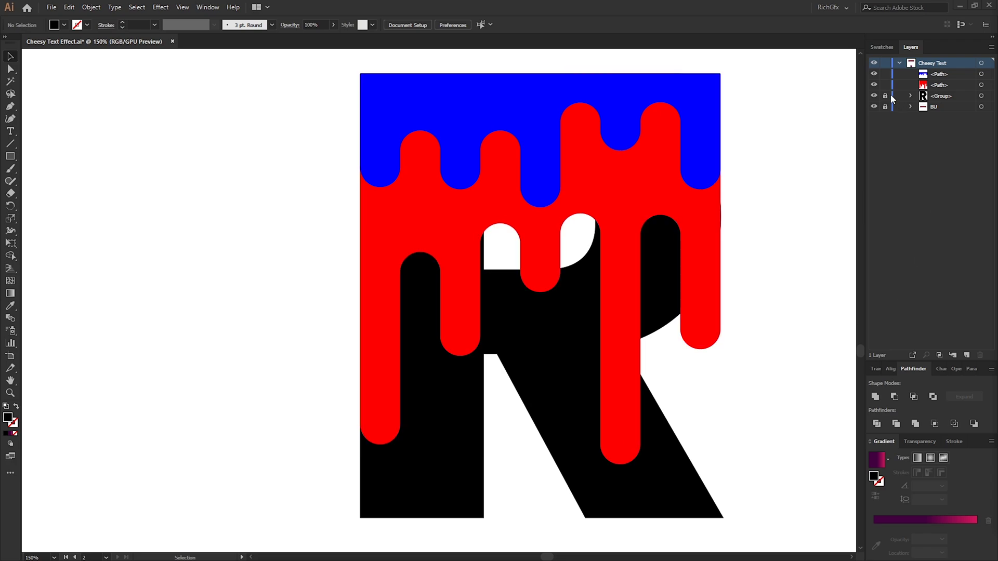
{"action": "left_click", "coordinate": [885, 107]}
{"action": "left_click", "coordinate": [664, 284]}
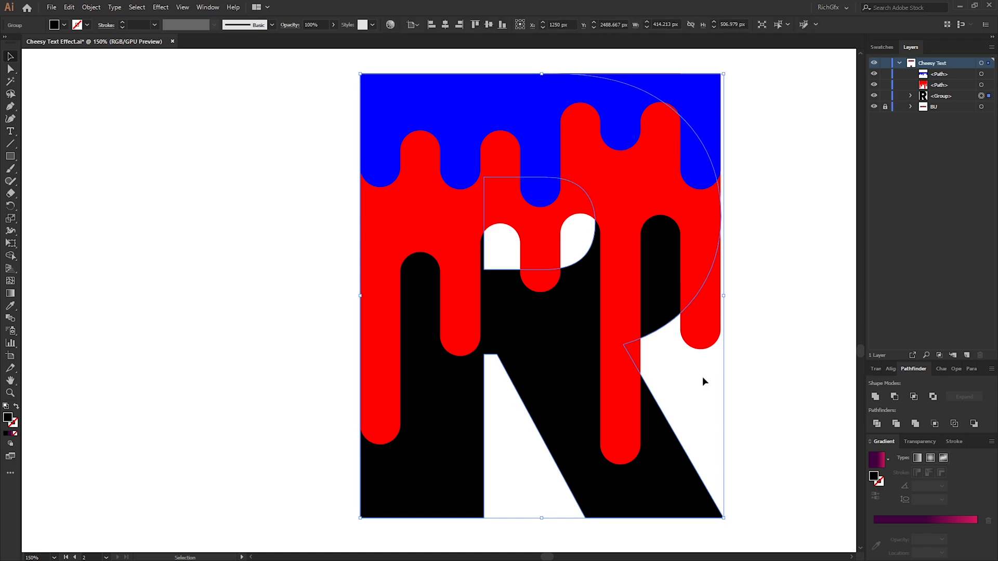
{"action": "left_click", "coordinate": [708, 323], "text": "shift"}
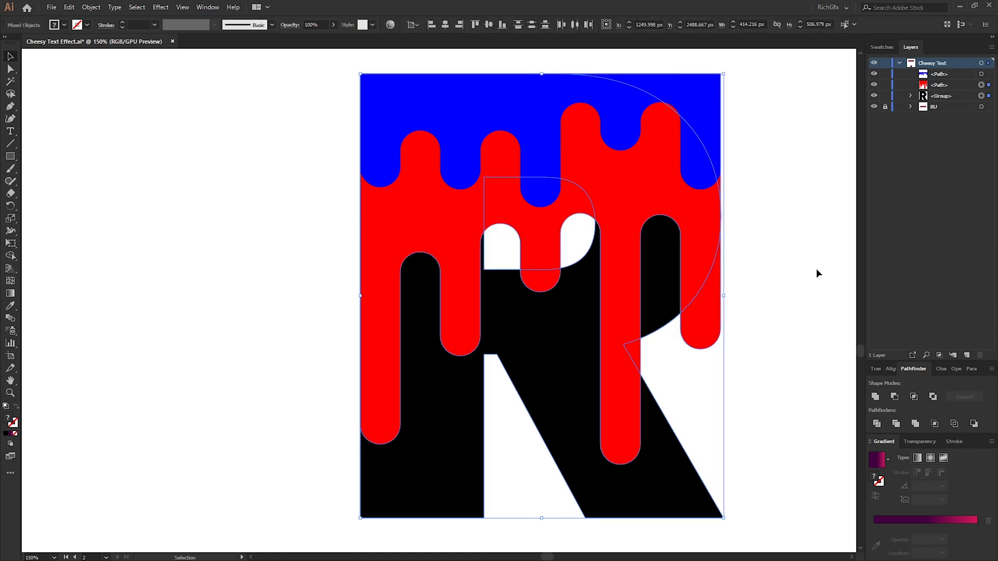
{"action": "key", "text": "shift+m"}
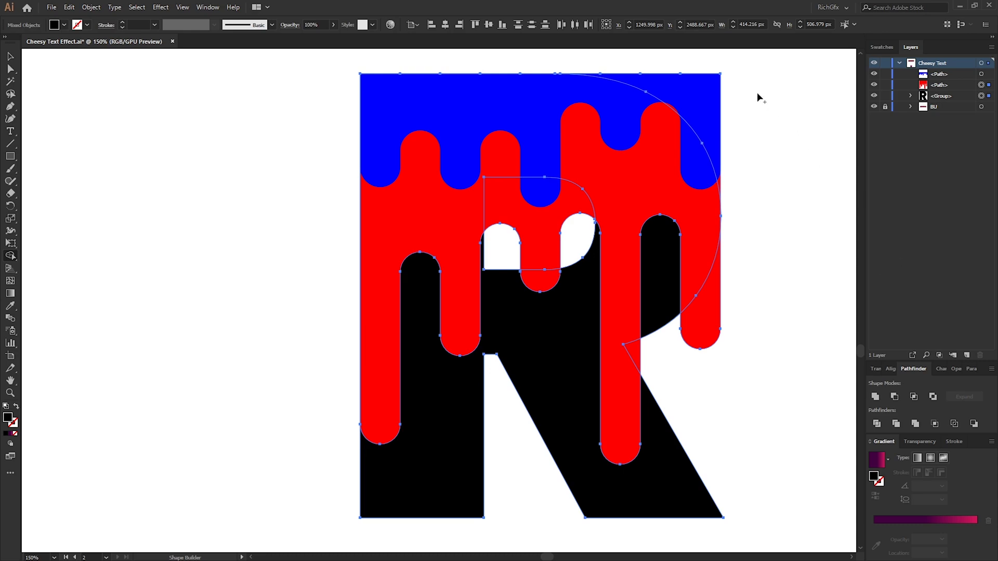
{"action": "left_click_drag", "start_coordinate": [763, 95], "coordinate": [707, 106]}
{"action": "key", "text": "v"}
{"action": "left_click", "coordinate": [794, 317]}
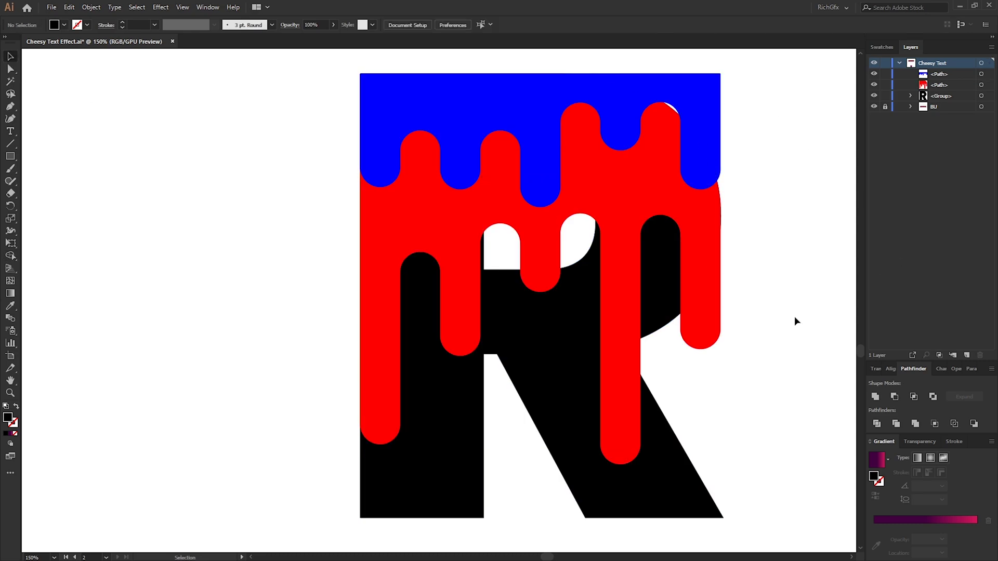
Trim the blue drip's corner outside the R's curved bowl with Shape Builder, using the letter as the boundary.
{"action": "left_click", "coordinate": [672, 493]}
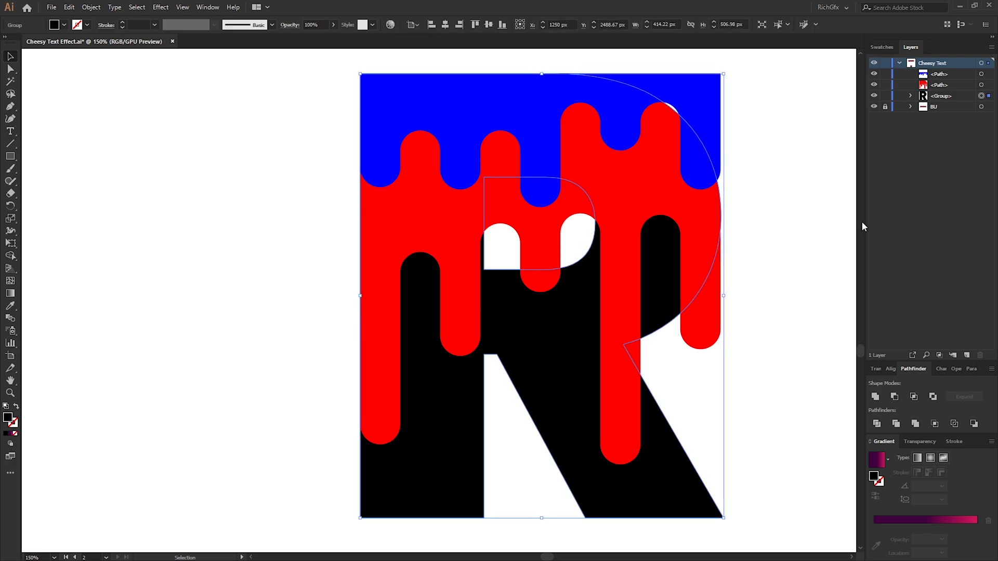
{"action": "left_click", "coordinate": [701, 91], "text": "shift"}
{"action": "key", "text": "shift+m"}
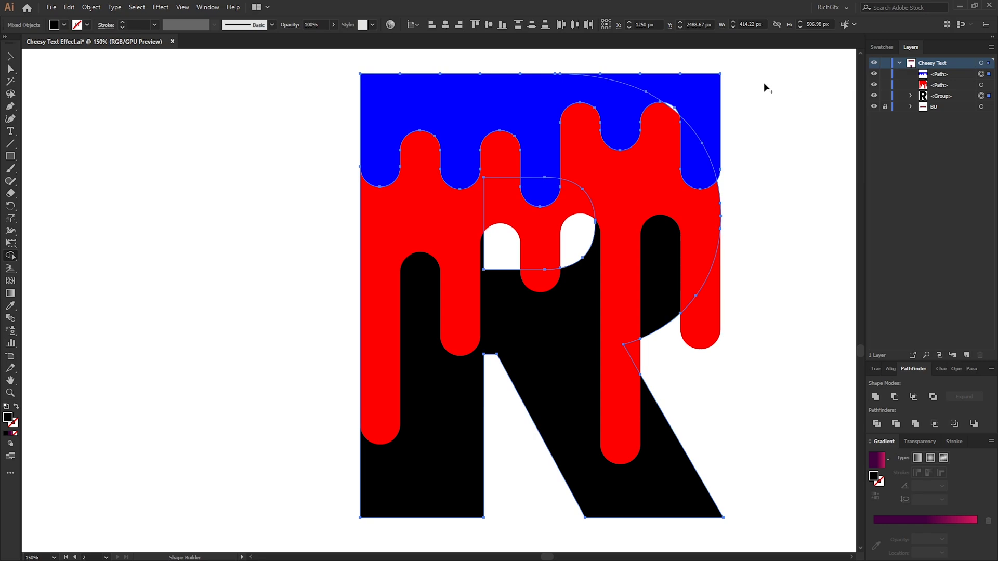
{"action": "left_click_drag", "start_coordinate": [756, 89], "coordinate": [702, 97]}
{"action": "left_click", "coordinate": [10, 56]}
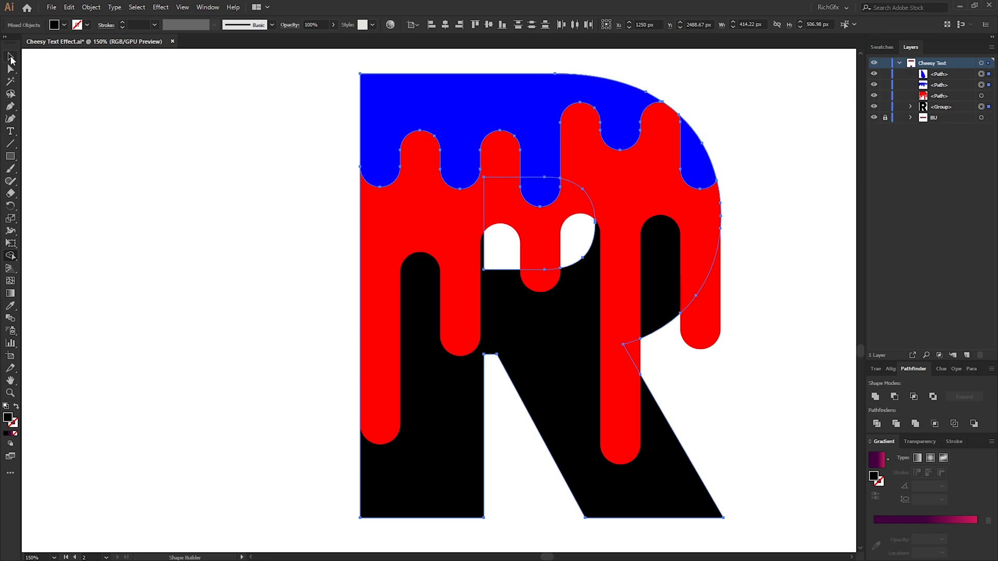
{"action": "left_click", "coordinate": [789, 150]}
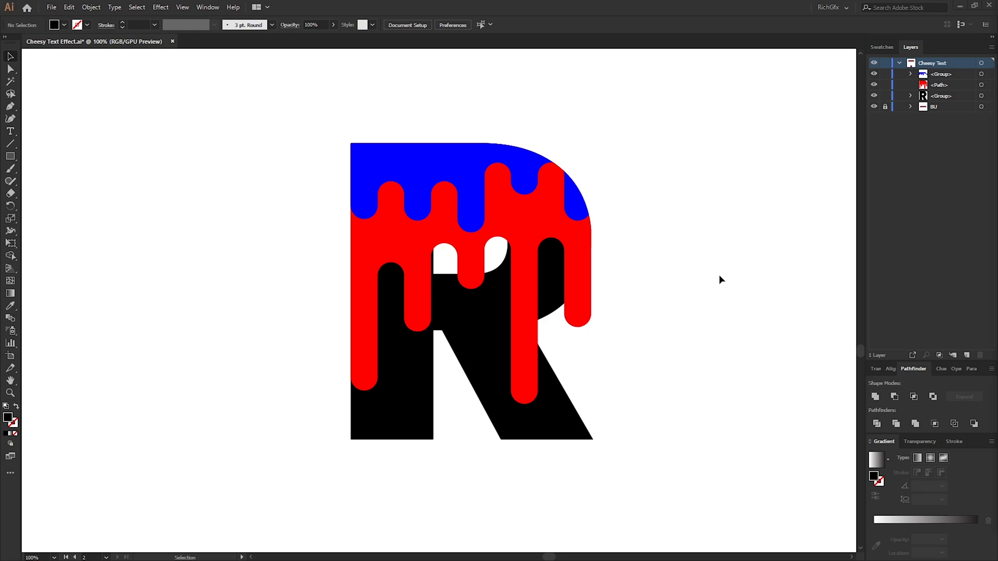
Fill the letter R with a linear gradient at a 90° angle.
{"action": "left_click", "coordinate": [479, 334]}
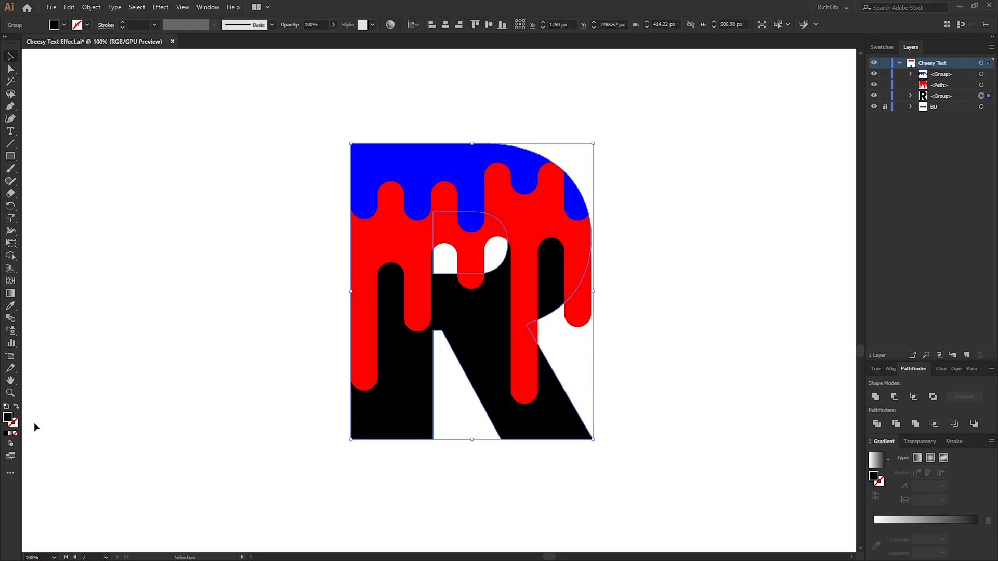
{"action": "left_click", "coordinate": [9, 433]}
{"action": "left_click", "coordinate": [925, 486]}
{"action": "type", "text": "9"}
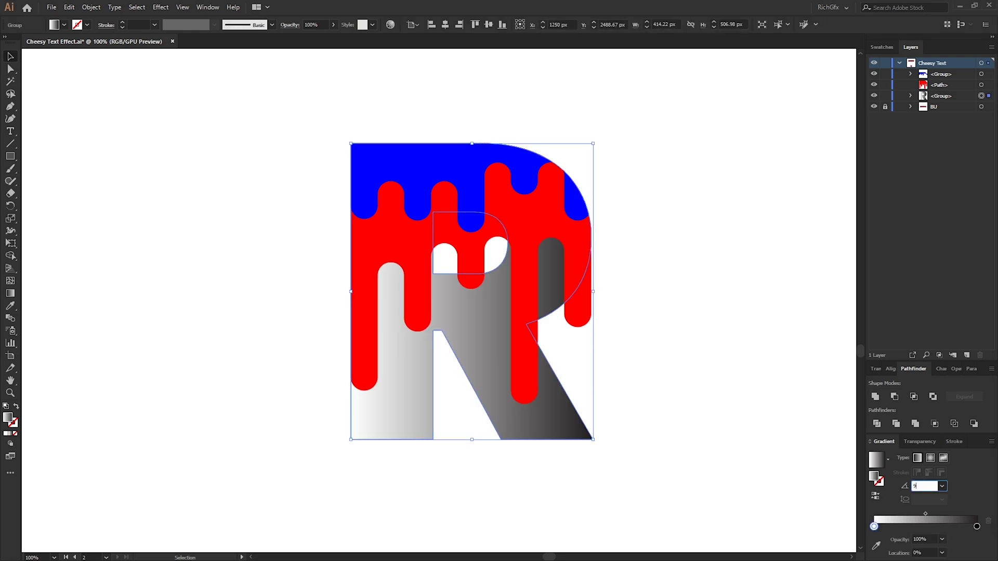
{"action": "type", "text": "0"}
{"action": "key", "text": "Return"}
Color the R gradient's starting stop dark purple and its end stop magenta-pink from the swatches.
{"action": "double_click", "coordinate": [874, 527]}
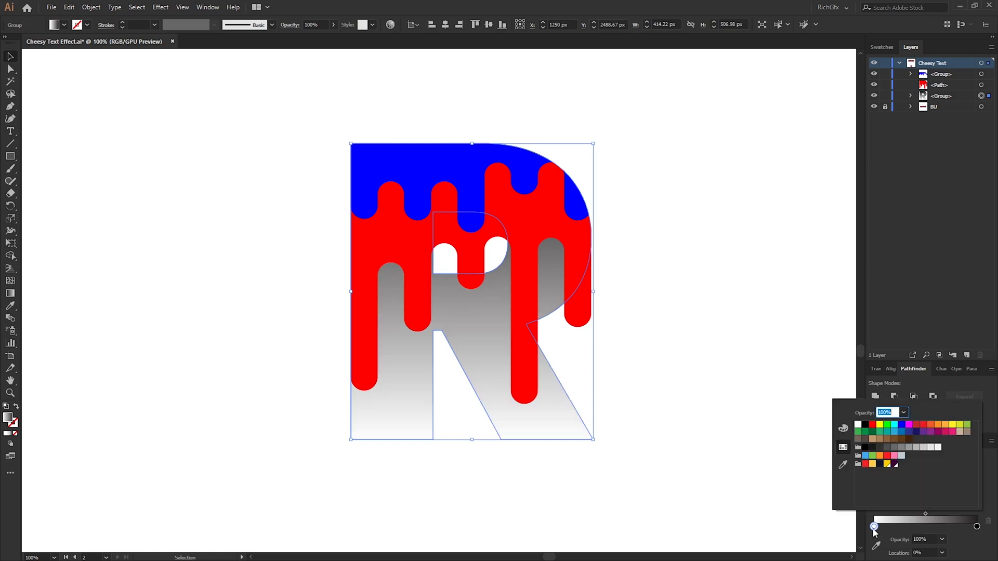
{"action": "left_click", "coordinate": [894, 464]}
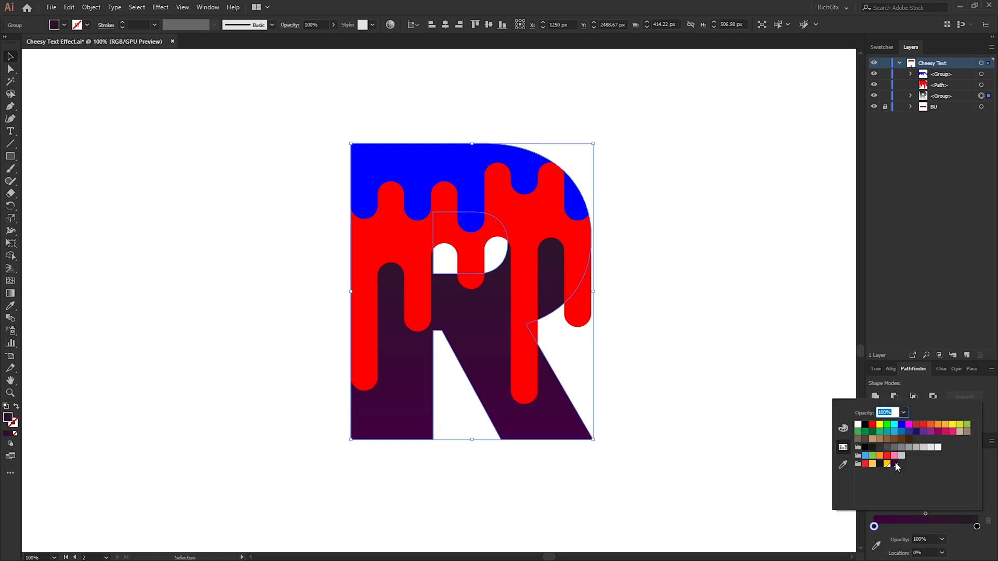
{"action": "left_click", "coordinate": [761, 479]}
{"action": "double_click", "coordinate": [976, 526]}
{"action": "left_click", "coordinate": [954, 433]}
{"action": "left_click", "coordinate": [945, 432]}
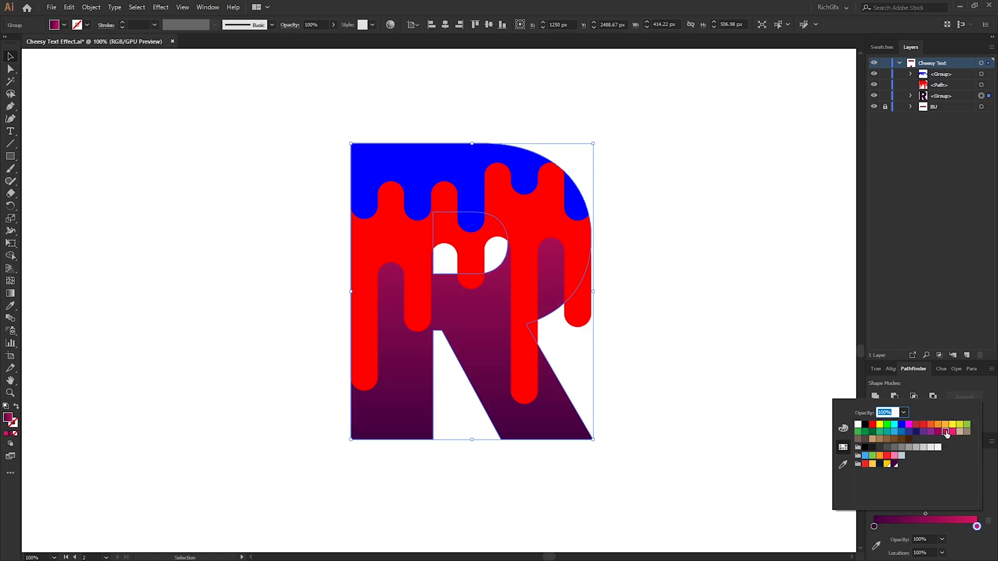
Set the location of the R gradient's dark purple stop to 50%.
{"action": "left_click", "coordinate": [873, 526]}
{"action": "left_click", "coordinate": [928, 552]}
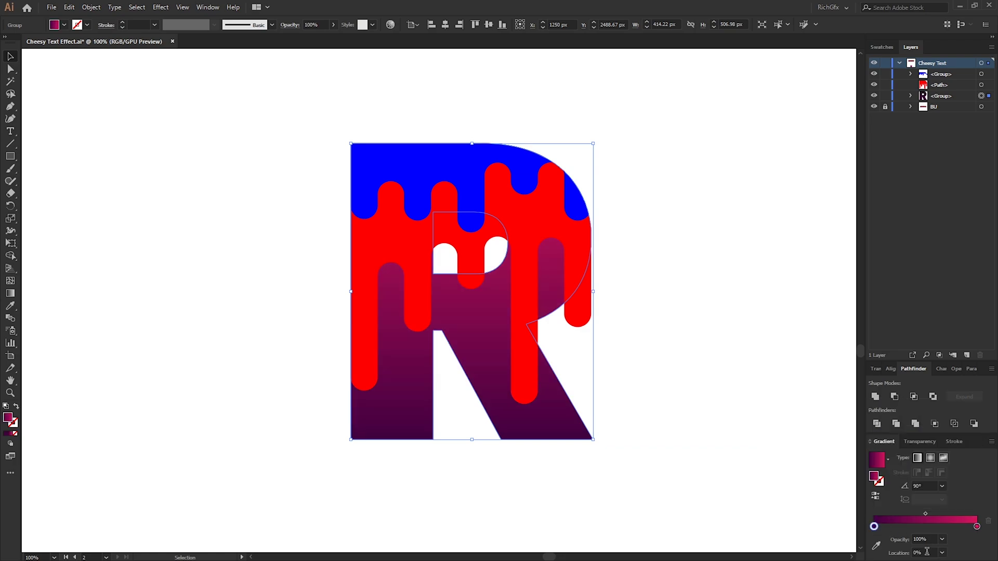
{"action": "type", "text": "50"}
{"action": "key", "text": "Return"}
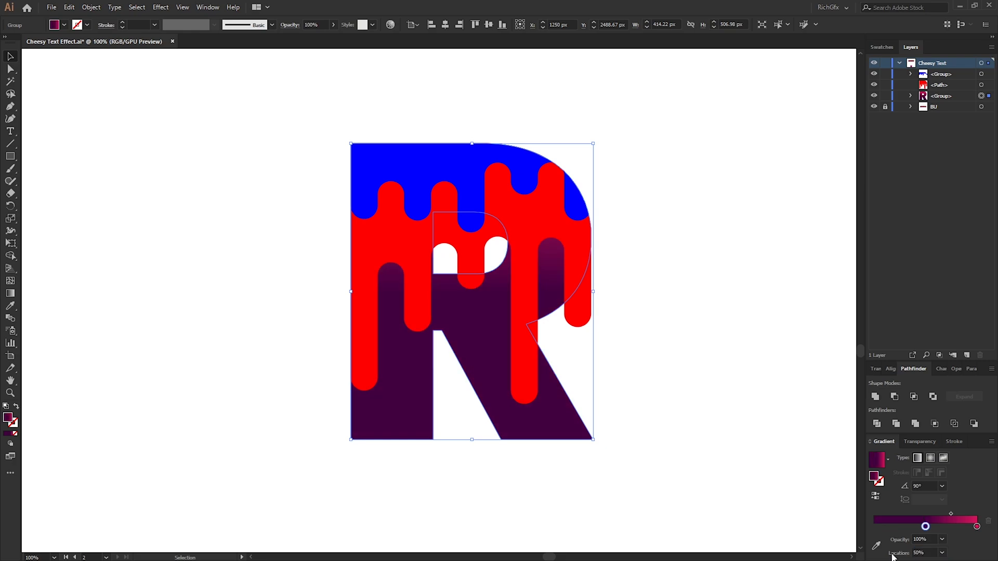
Fill the red drip shape with the golden yellow swatch.
{"action": "left_click", "coordinate": [730, 348]}
{"action": "left_click", "coordinate": [576, 275]}
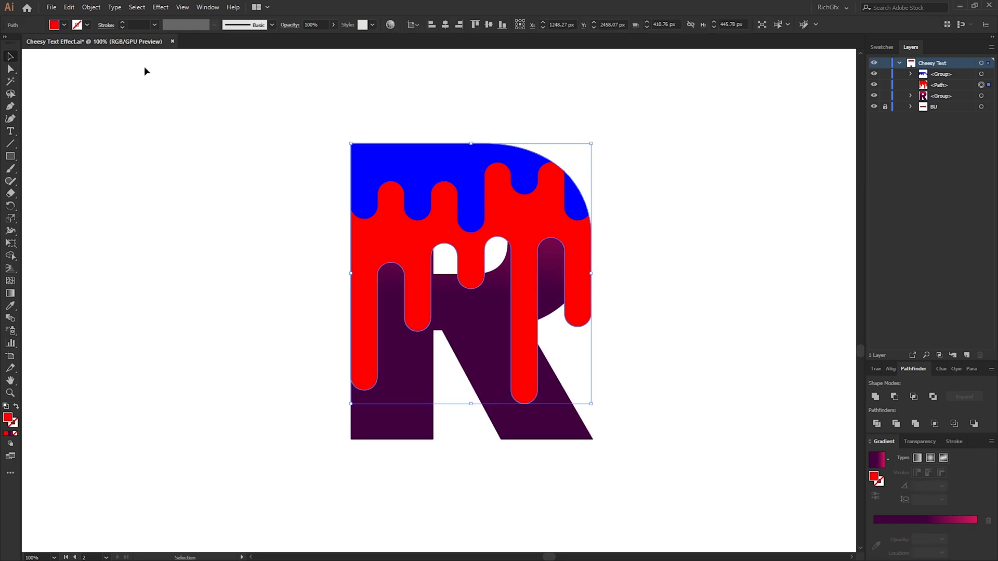
{"action": "left_click", "coordinate": [64, 25]}
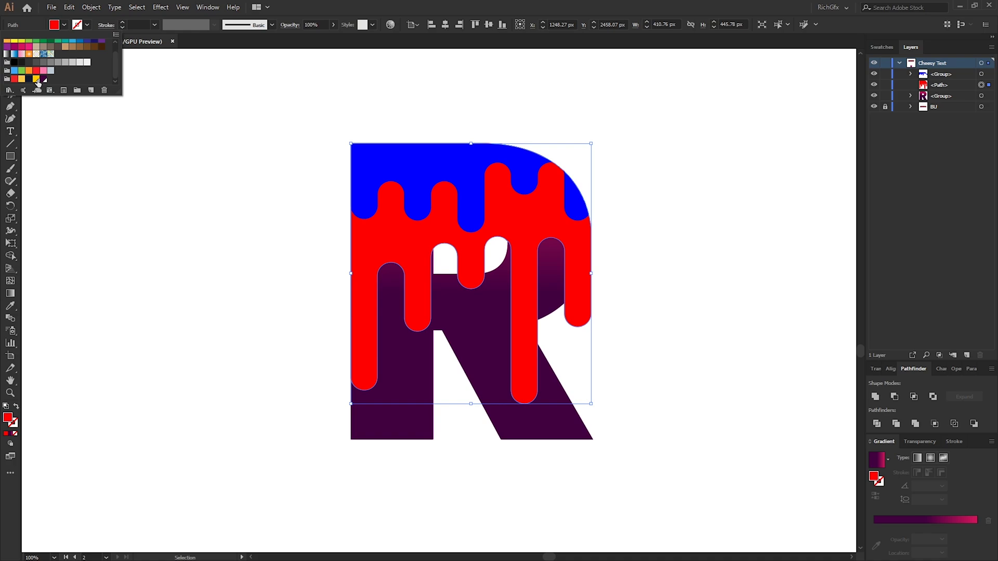
{"action": "left_click", "coordinate": [38, 82]}
Recolor the blue drip group by sampling the lower drip's yellow, and lighten its fill to #FFD85C.
{"action": "left_click", "coordinate": [401, 165]}
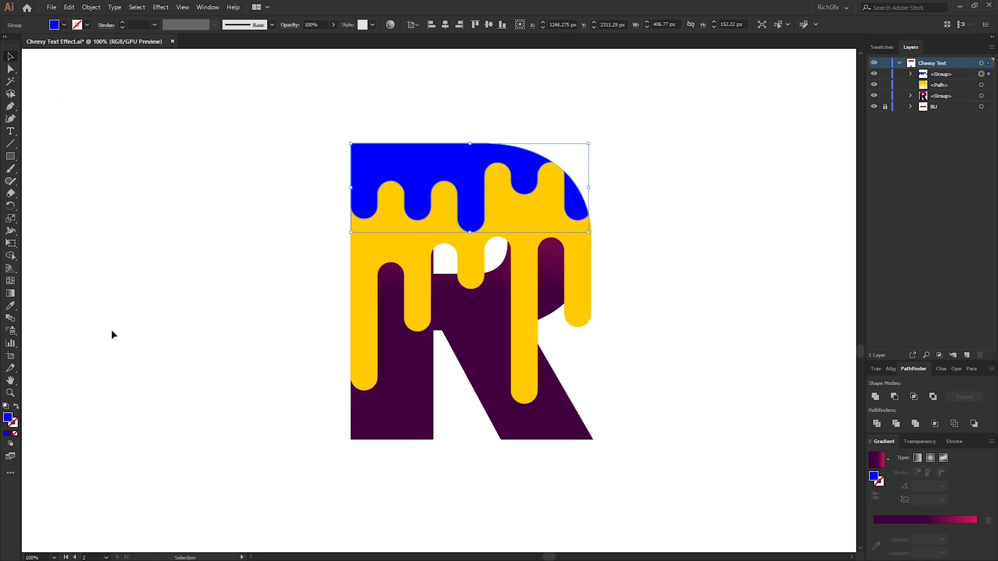
{"action": "key", "text": "i"}
{"action": "left_click", "coordinate": [368, 243]}
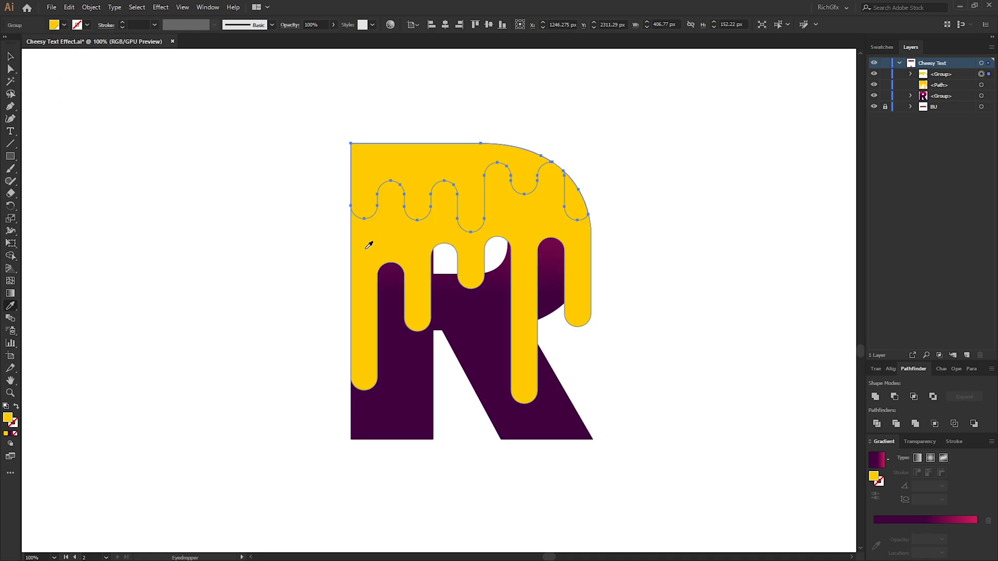
{"action": "double_click", "coordinate": [9, 419]}
{"action": "left_click", "coordinate": [653, 202]}
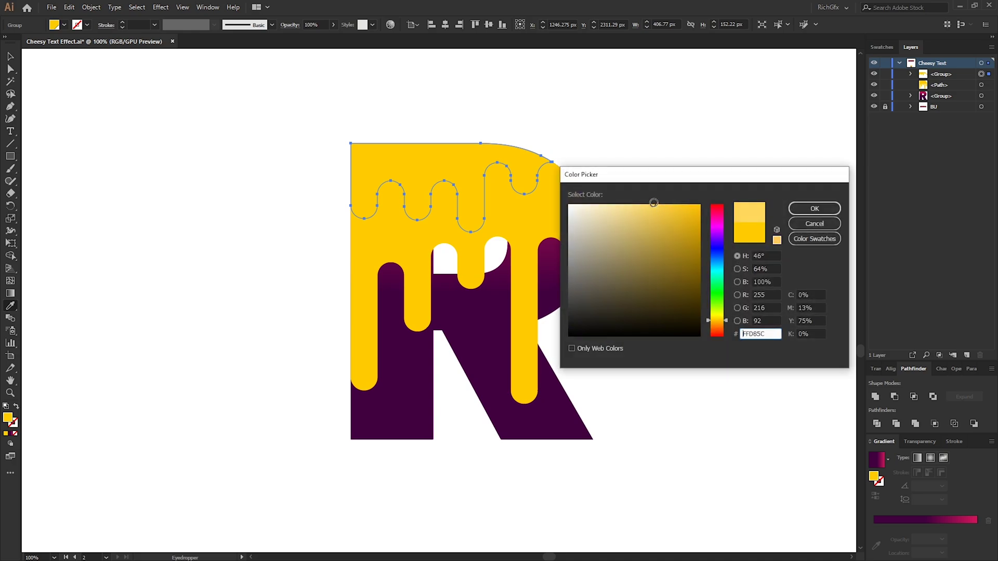
{"action": "left_click", "coordinate": [826, 208]}
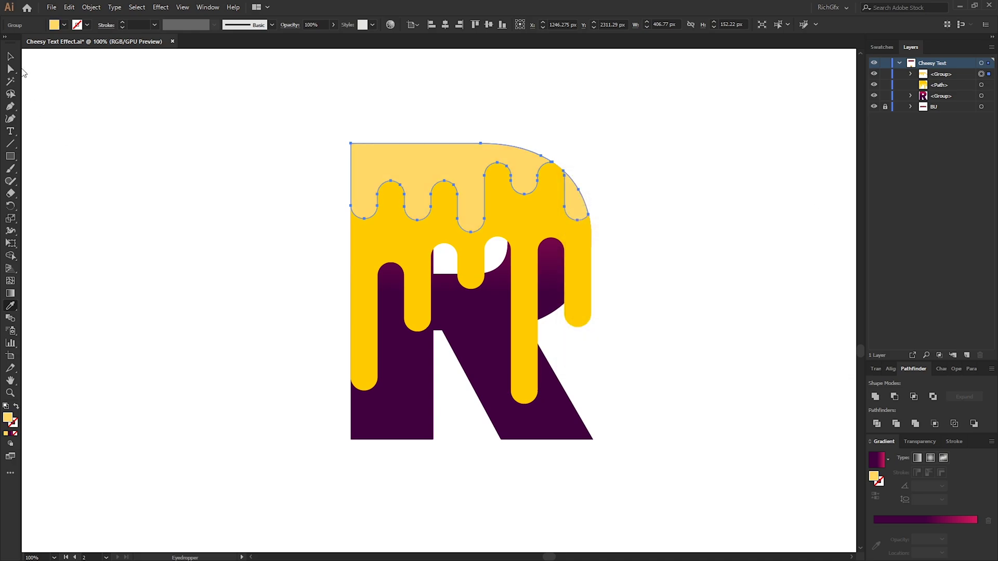
Outline the letter R and both drip shapes with a 4 px dark purple stroke.
{"action": "key", "text": "v"}
{"action": "left_click", "coordinate": [670, 440]}
{"action": "mouse_move", "coordinate": [686, 496]}
{"action": "left_mouse_down"}
{"action": "mouse_move", "coordinate": [398, 285]}
{"action": "mouse_move", "coordinate": [280, 112]}
{"action": "mouse_move", "coordinate": [364, 179]}
{"action": "mouse_move", "coordinate": [676, 504]}
{"action": "left_mouse_up"}
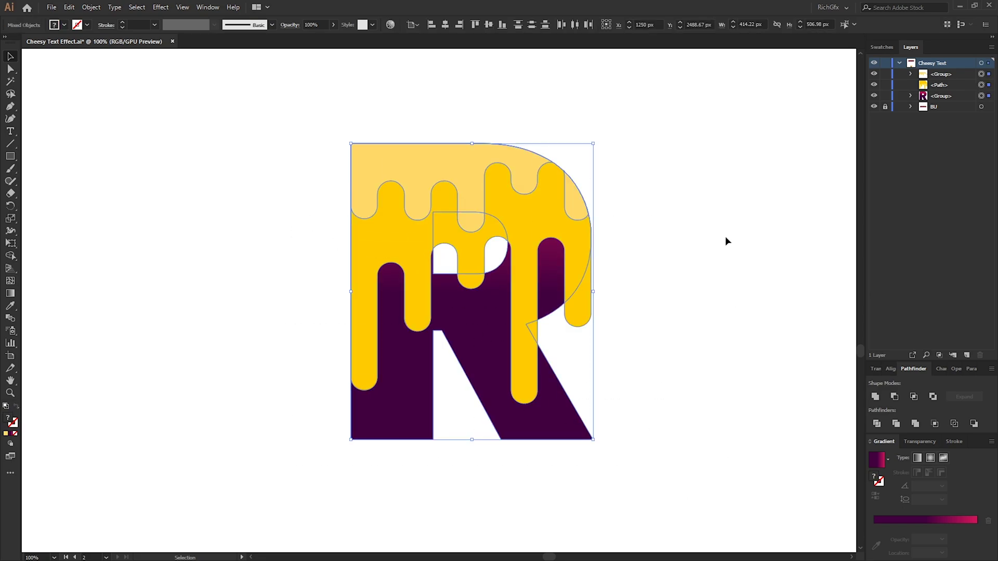
{"action": "left_click", "coordinate": [78, 25]}
{"action": "left_click", "coordinate": [51, 77]}
{"action": "left_click_drag", "start_coordinate": [140, 24], "coordinate": [98, 30]}
{"action": "type", "text": "3"}
{"action": "key", "text": "Return"}
{"action": "left_click", "coordinate": [677, 259]}
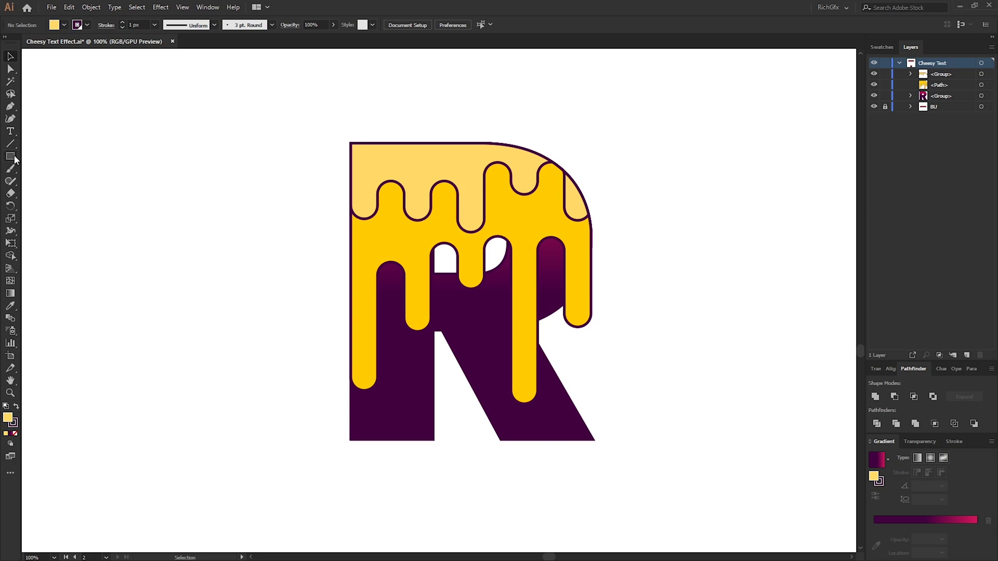
Draw a circle about 27 px wide on the left part of the yellow drip, with dark purple fill and no stroke.
{"action": "left_click_drag", "start_coordinate": [15, 159], "coordinate": [61, 180]}
{"action": "scroll", "coordinate": [395, 228], "scroll_direction": "up", "scroll_amount": 2}
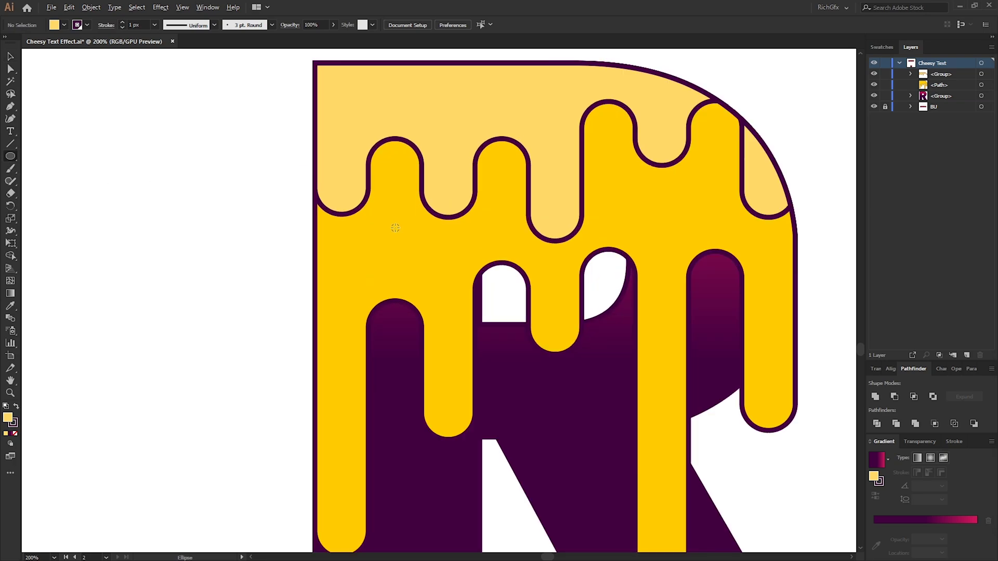
{"action": "left_click_drag", "start_coordinate": [379, 217], "coordinate": [408, 248]}
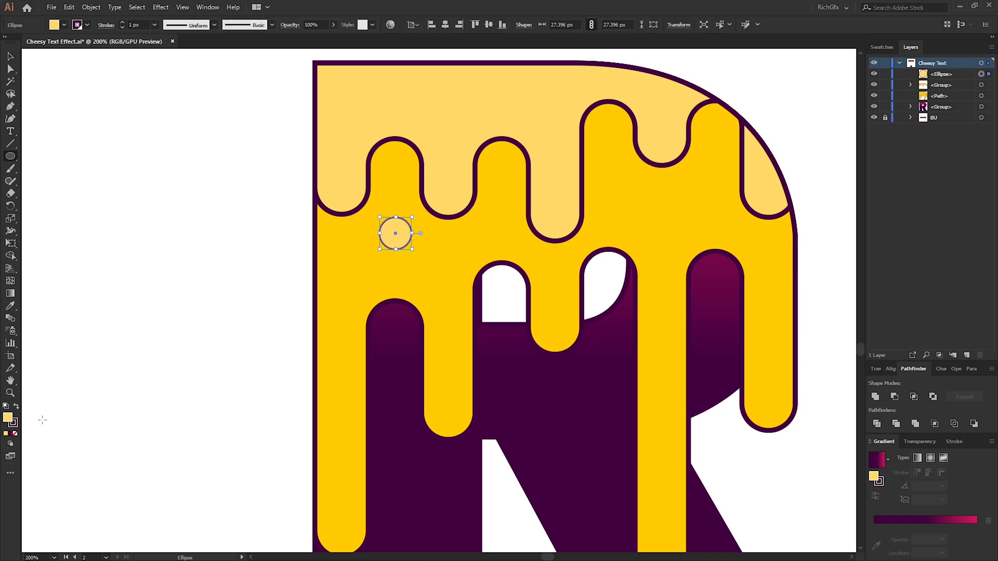
{"action": "left_click", "coordinate": [15, 434]}
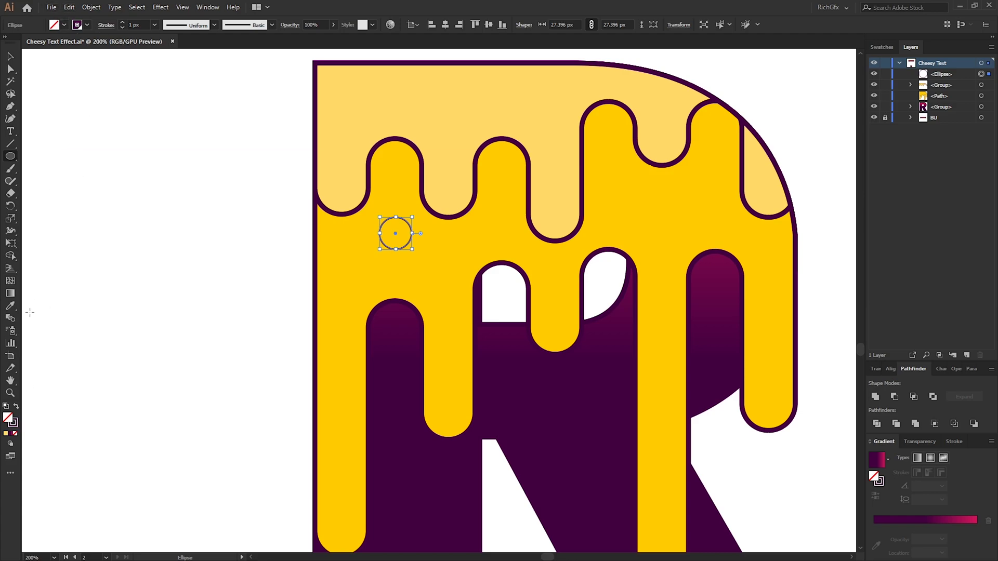
{"action": "left_click", "coordinate": [16, 406]}
{"action": "key", "text": "v"}
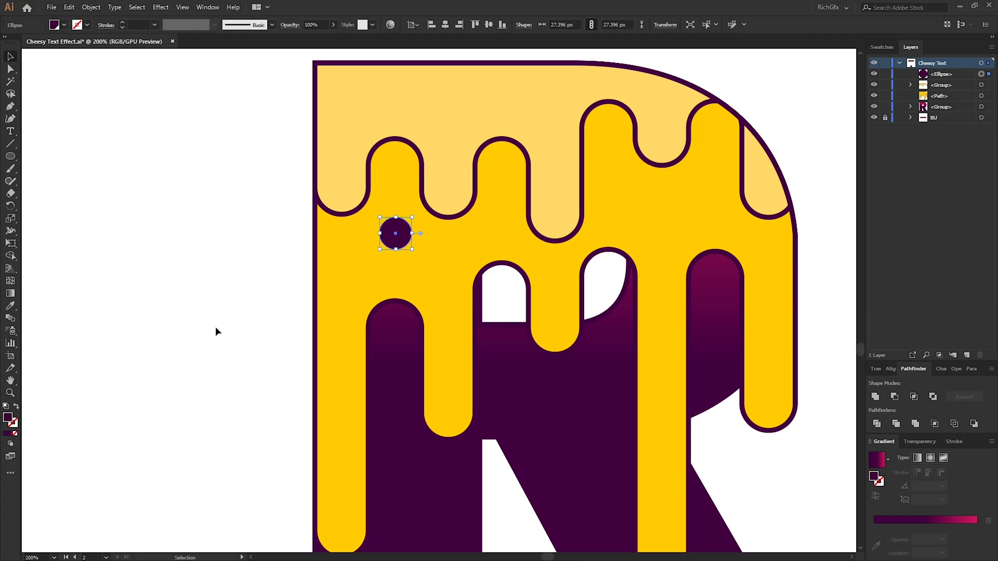
{"action": "left_click", "coordinate": [216, 330]}
Duplicate the purple circle onto the drip above its longest inner strand and onto the outermost strand along the R's bowl.
{"action": "left_click_drag", "start_coordinate": [425, 285], "coordinate": [360, 239]}
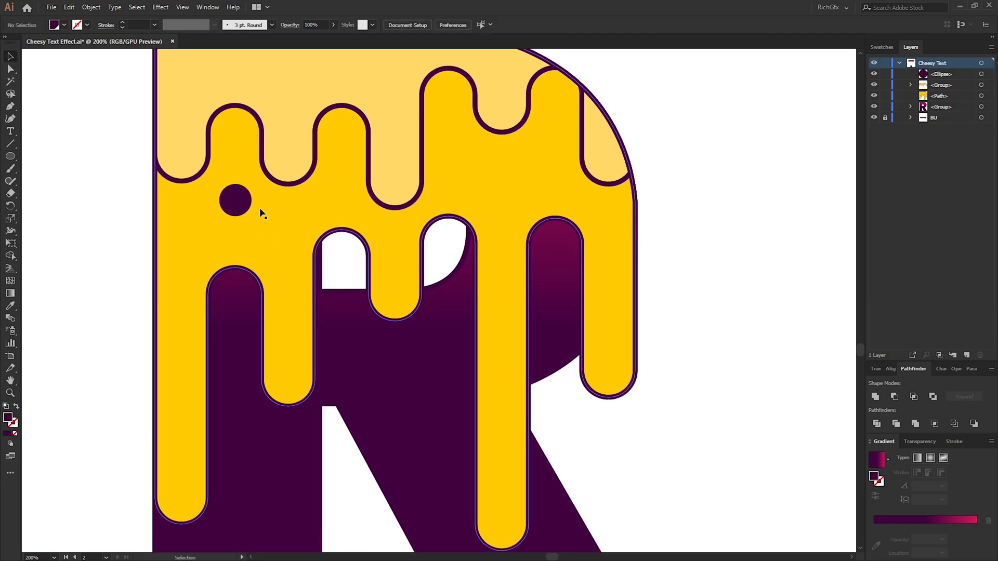
{"action": "left_click_drag", "start_coordinate": [239, 206], "coordinate": [613, 281]}
{"action": "left_click", "coordinate": [717, 204]}
{"action": "left_click", "coordinate": [717, 394]}
{"action": "scroll", "coordinate": [713, 333], "scroll_direction": "down", "scroll_amount": 2}
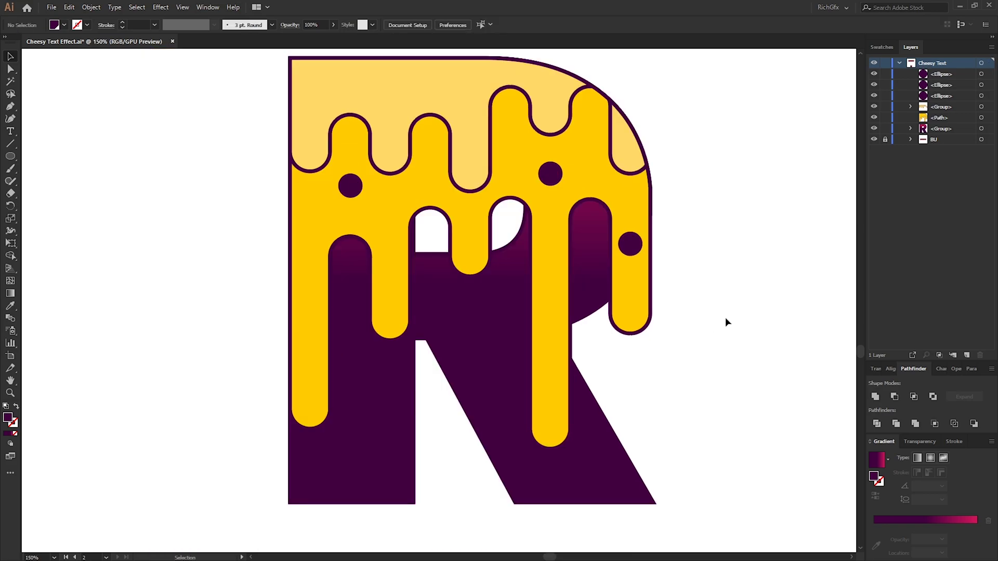
Copy a purple circle to the empty area beside the R and apply the yellow drip's fill and stroke to it.
{"action": "left_click_drag", "start_coordinate": [725, 318], "coordinate": [689, 279]}
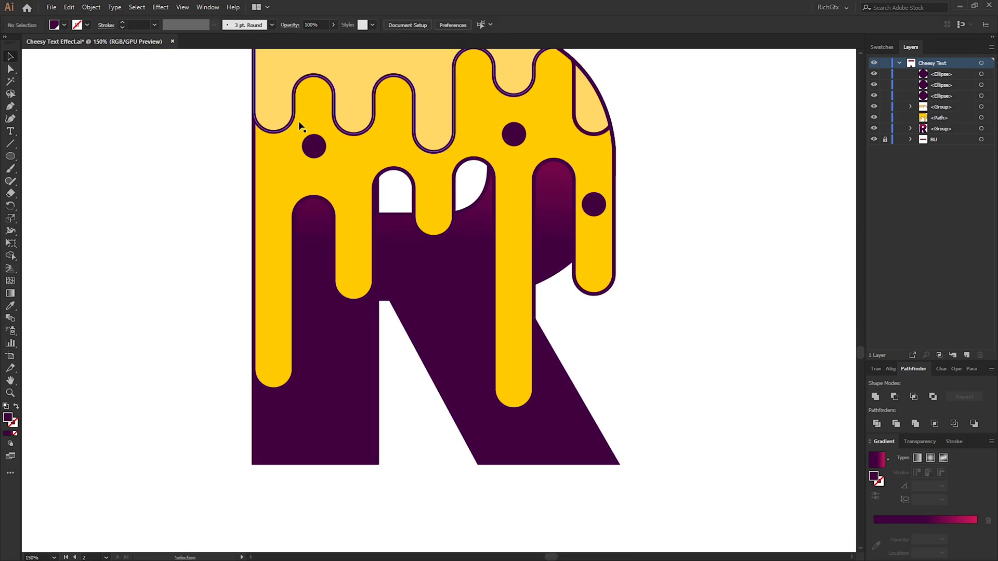
{"action": "left_click_drag", "start_coordinate": [318, 151], "coordinate": [187, 245]}
{"action": "key", "text": "i"}
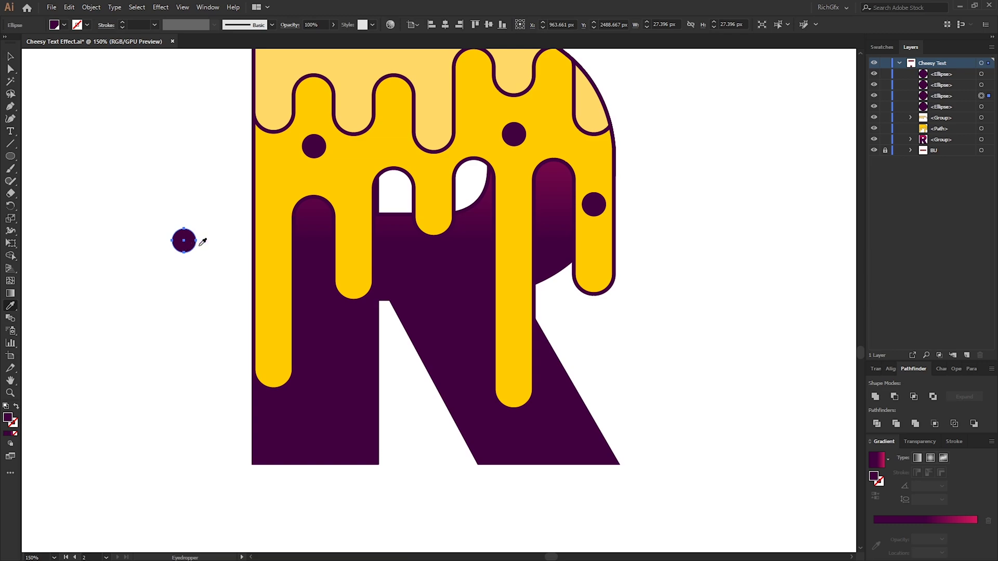
{"action": "left_click", "coordinate": [284, 180]}
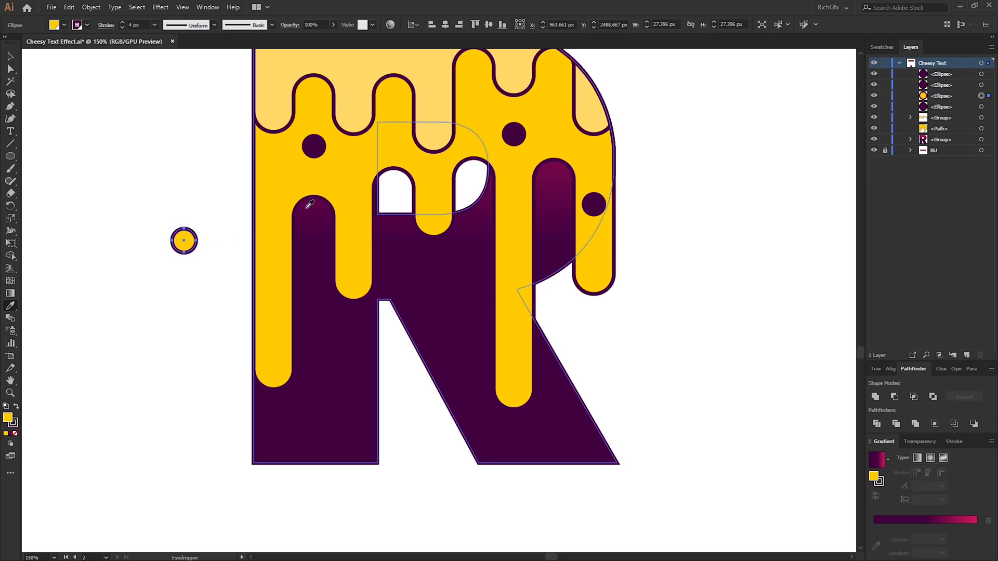
{"action": "key", "text": "v"}
{"action": "left_click", "coordinate": [104, 128]}
Place yellow droplet circles below three drip strands: the one on the R's stem, the short middle one and the outermost one.
{"action": "mouse_move", "coordinate": [193, 236]}
{"action": "left_mouse_down"}
{"action": "mouse_move", "coordinate": [240, 392]}
{"action": "mouse_move", "coordinate": [272, 417]}
{"action": "left_mouse_up"}
{"action": "left_click_drag", "start_coordinate": [272, 418], "coordinate": [437, 270]}
{"action": "left_click", "coordinate": [705, 291]}
Cut the three purple circles out of the yellow drip as holes with Shape Builder.
{"action": "left_click_drag", "start_coordinate": [713, 189], "coordinate": [672, 251]}
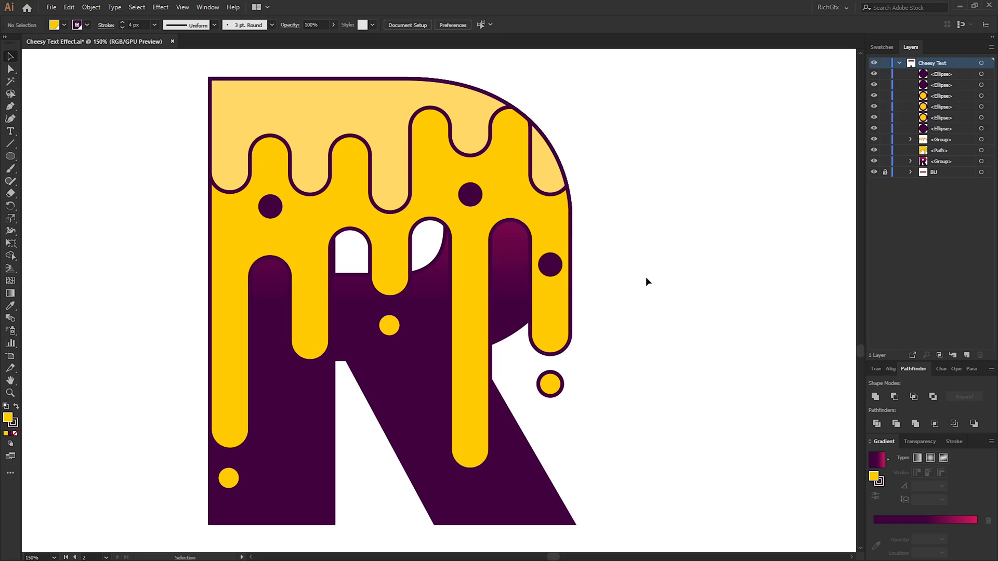
{"action": "left_click", "coordinate": [239, 239]}
{"action": "left_click", "coordinate": [269, 207], "text": "shift"}
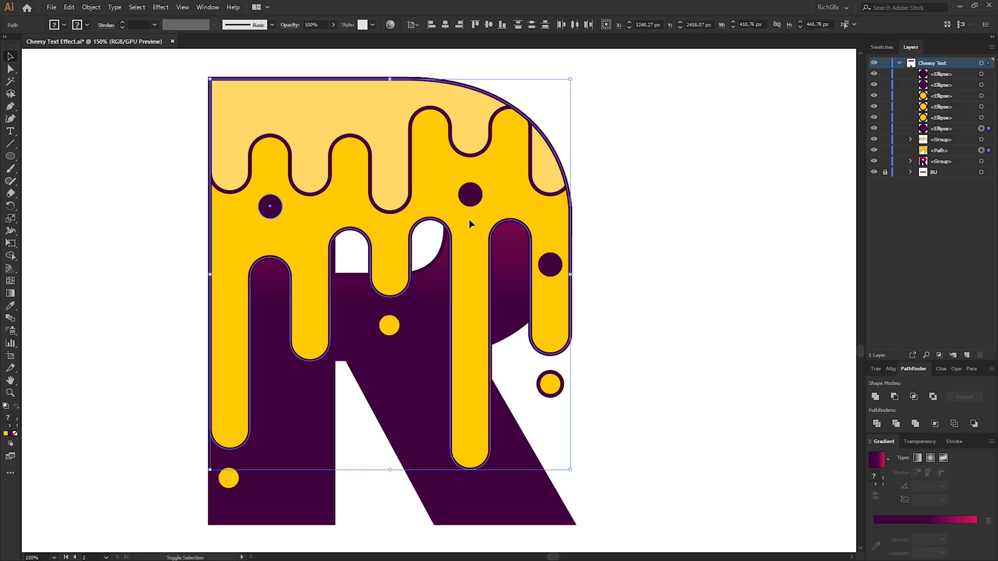
{"action": "left_click", "coordinate": [469, 196], "text": "shift"}
{"action": "left_click", "coordinate": [553, 269], "text": "shift"}
{"action": "key", "text": "shift+m"}
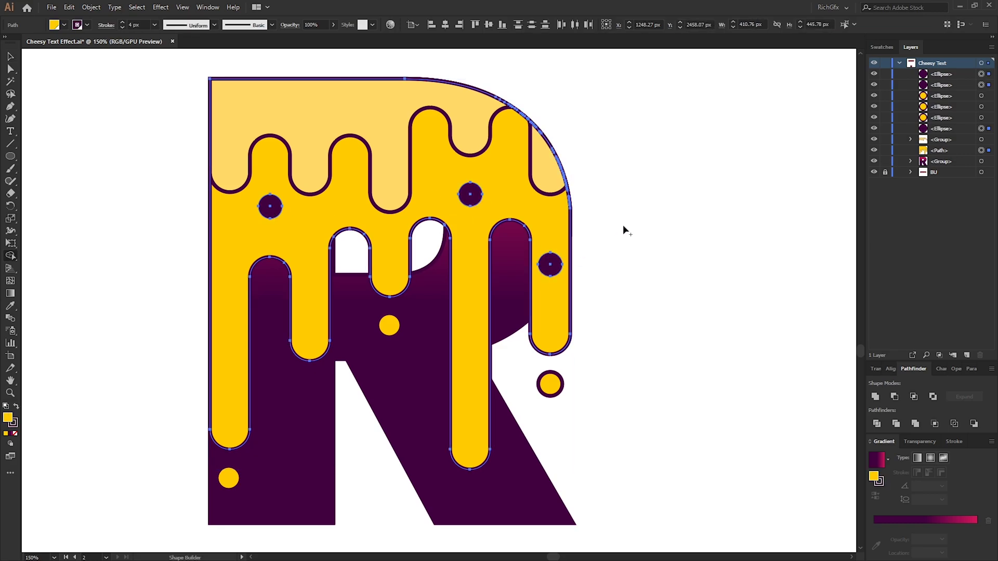
{"action": "left_click", "coordinate": [550, 264]}
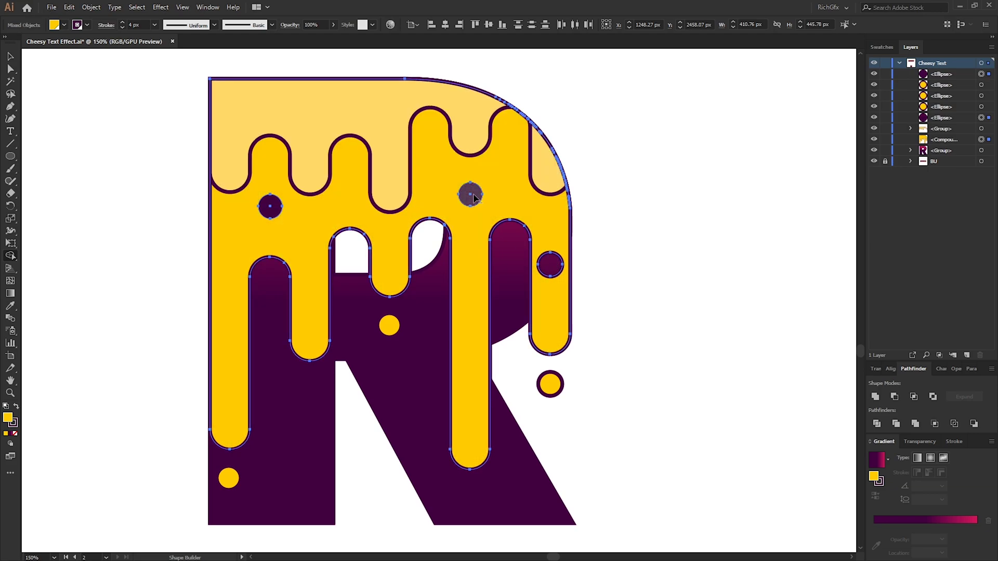
{"action": "left_click", "coordinate": [472, 198]}
{"action": "left_click", "coordinate": [270, 206]}
{"action": "left_click", "coordinate": [12, 57]}
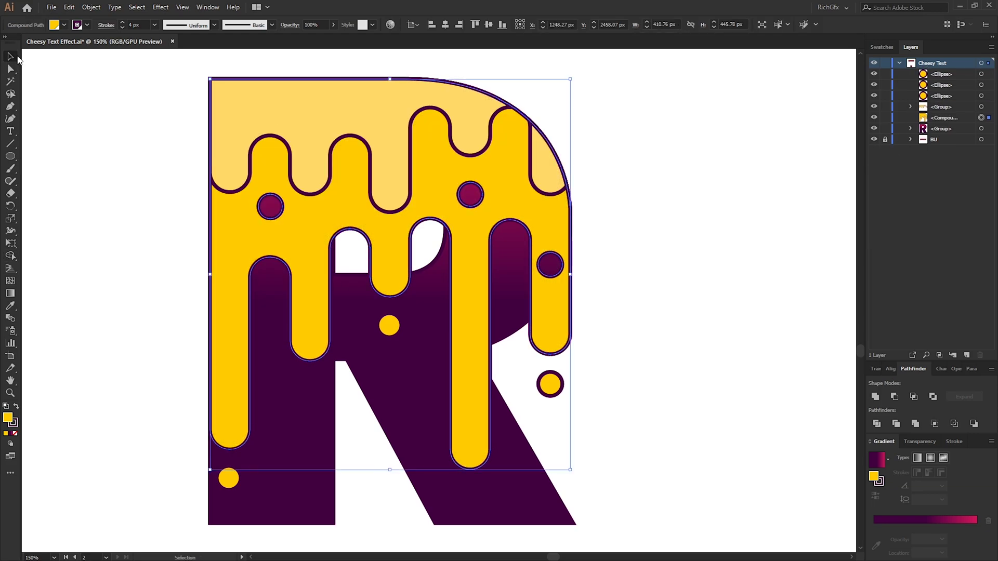
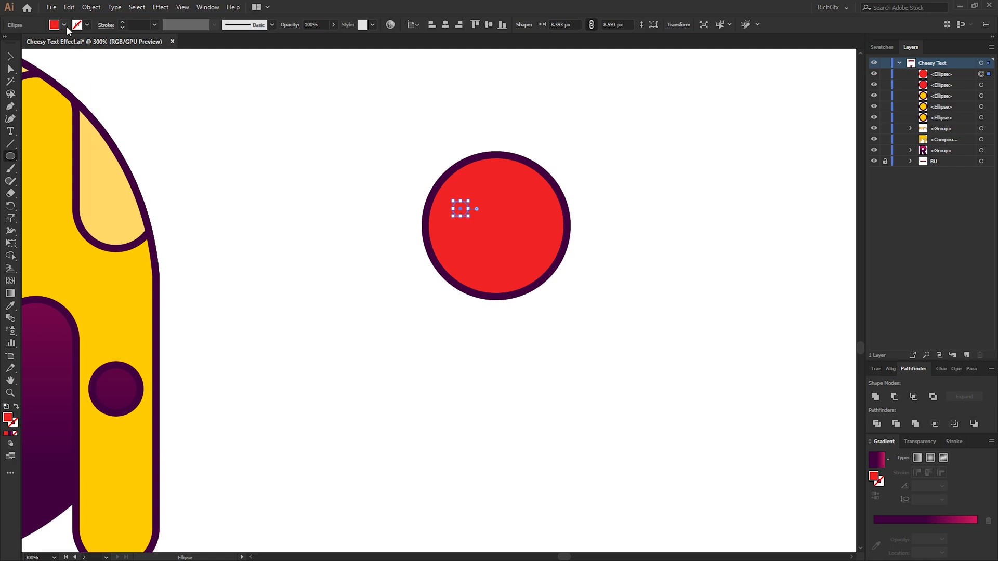
Fill the small circle with dark purple and duplicate it to scatter five dots across the red circle.
{"action": "left_click", "coordinate": [64, 25]}
{"action": "left_click", "coordinate": [560, 7]}
{"action": "key", "text": "v"}
{"action": "left_click", "coordinate": [541, 347]}
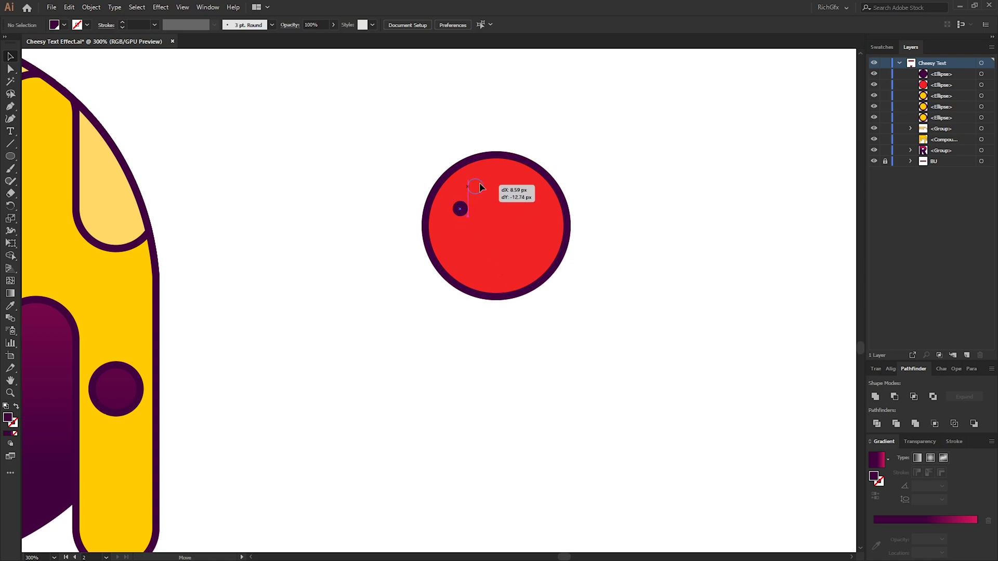
{"action": "left_click_drag", "start_coordinate": [480, 184], "coordinate": [519, 191]}
{"action": "left_click", "coordinate": [564, 288]}
{"action": "left_click", "coordinate": [588, 245]}
{"action": "left_click", "coordinate": [661, 372]}
Group the red circle with its five purple dots into one pepperoni slice.
{"action": "left_click_drag", "start_coordinate": [619, 291], "coordinate": [447, 169]}
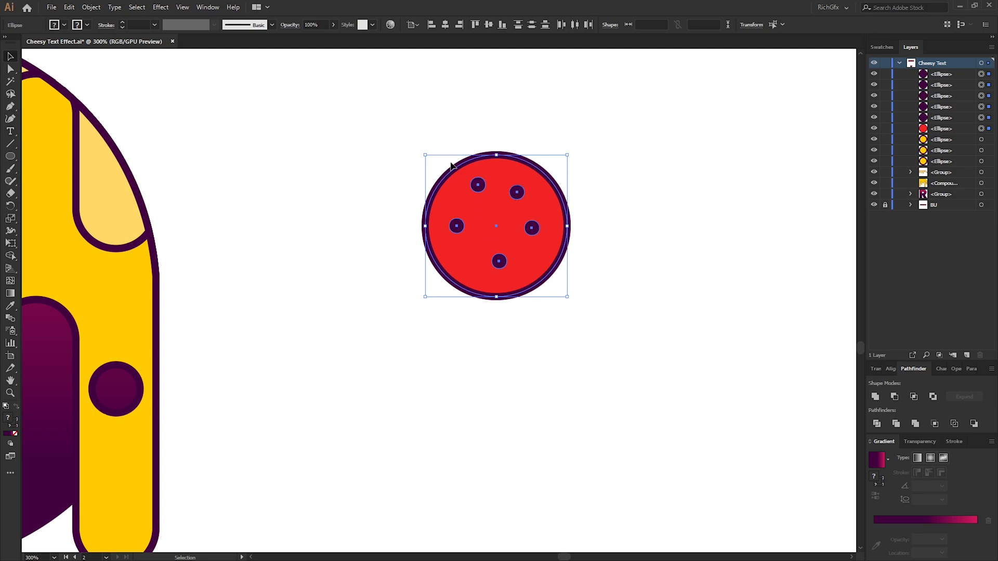
{"action": "left_click", "coordinate": [98, 8]}
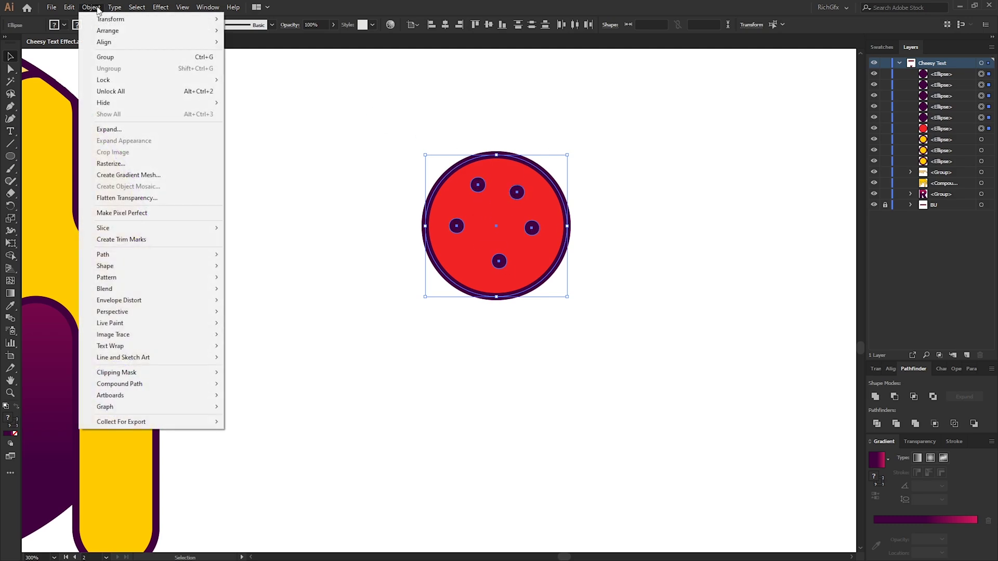
{"action": "left_click", "coordinate": [123, 58]}
Scale the pepperoni group down to about 36 px wide and set its stroke weight to 2 px.
{"action": "key", "text": "ctrl+minus"}
{"action": "key", "text": "ctrl+minus"}
{"action": "left_click", "coordinate": [640, 274]}
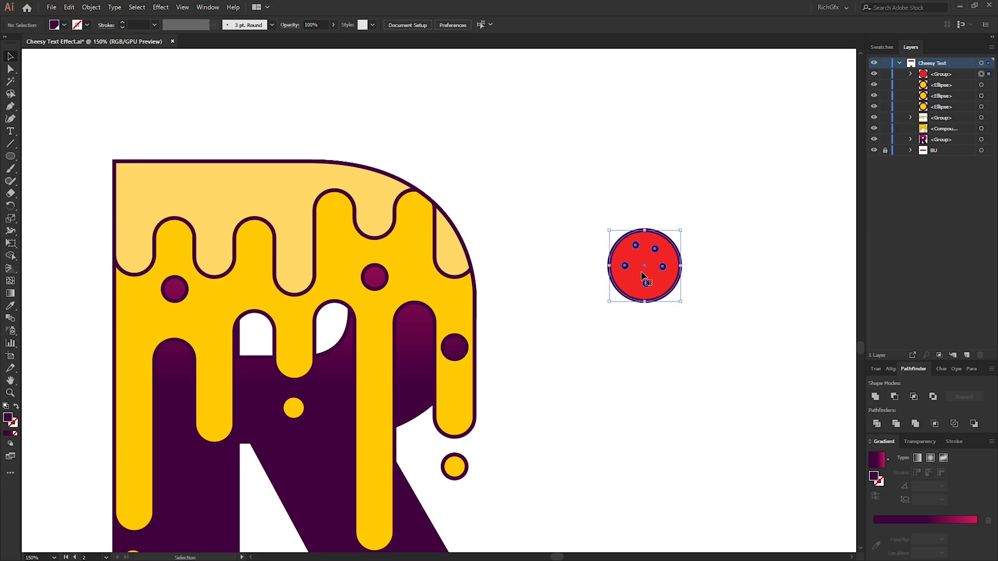
{"action": "left_click_drag", "start_coordinate": [611, 229], "coordinate": [625, 215]}
{"action": "left_click", "coordinate": [676, 295]}
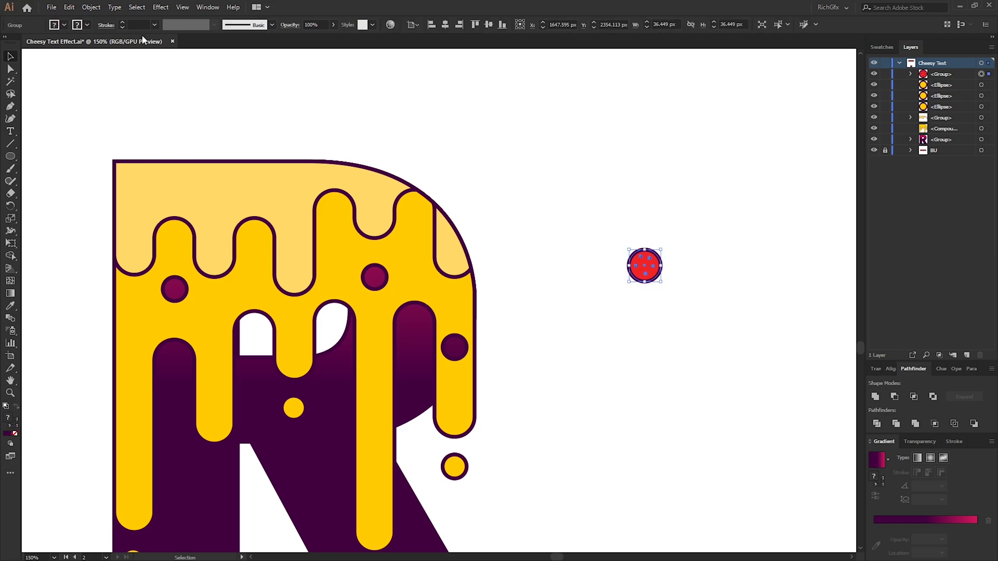
{"action": "type", "text": "2"}
{"action": "key", "text": "Return"}
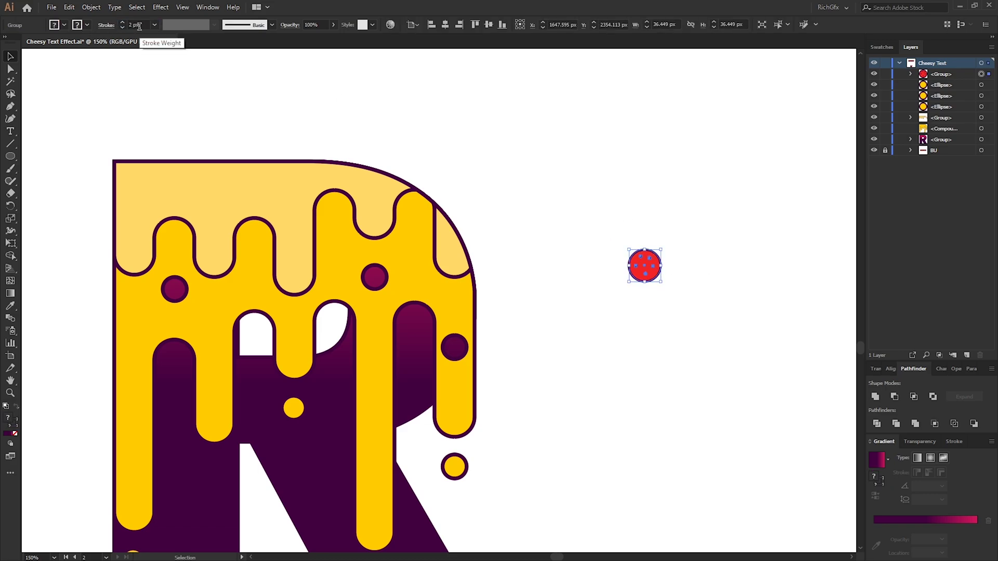
{"action": "left_click", "coordinate": [662, 300]}
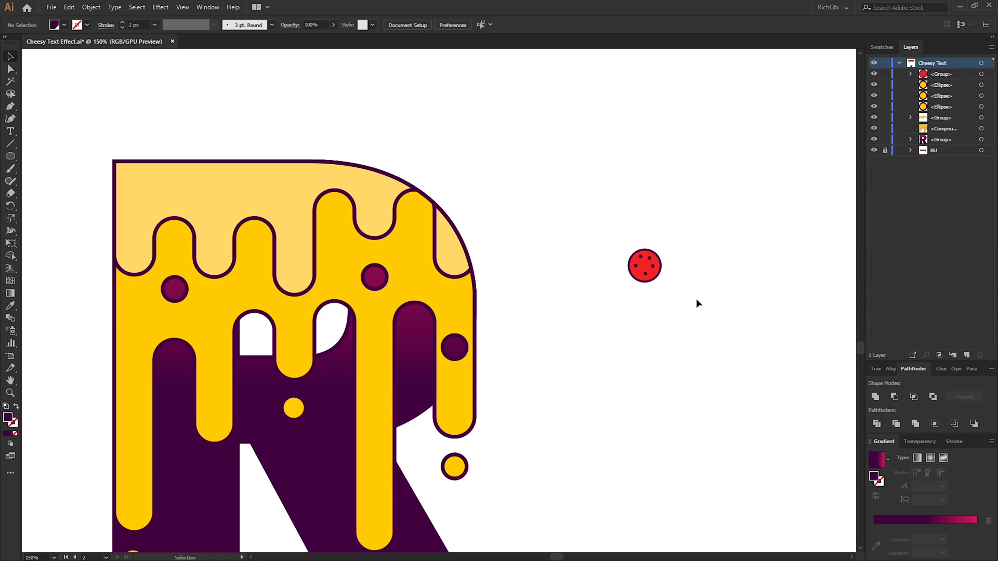
Scatter eight pepperoni slices over the R's pale and yellow cheese, with one crossing the top edge.
{"action": "left_click_drag", "start_coordinate": [648, 265], "coordinate": [421, 237]}
{"action": "key", "text": "ctrl+shift+a"}
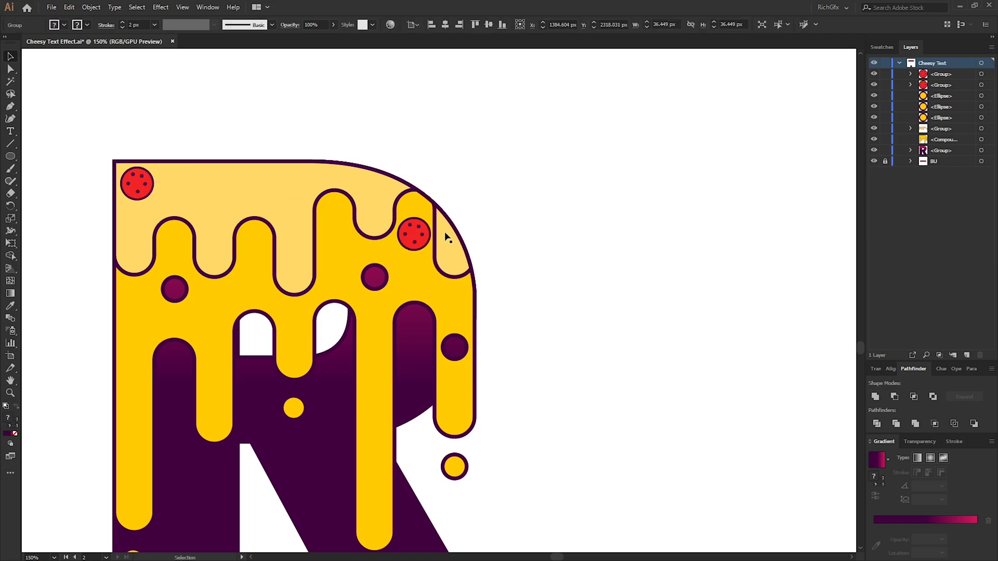
{"action": "key", "text": "ctrl+shift+a"}
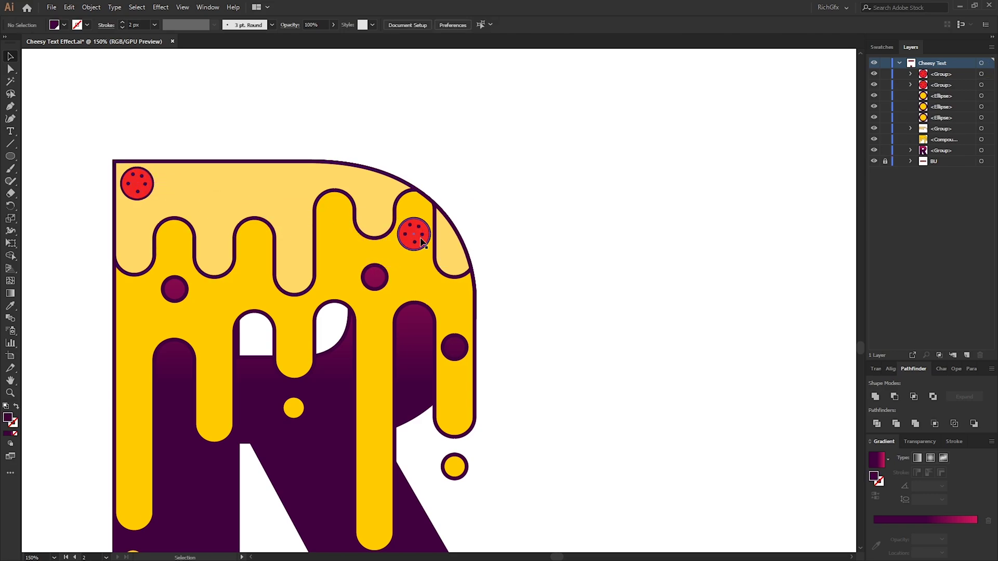
{"action": "left_click_drag", "start_coordinate": [421, 239], "coordinate": [380, 351]}
{"action": "key", "text": "ctrl+shift+a"}
{"action": "key", "text": "ctrl+shift+a"}
{"action": "left_click", "coordinate": [578, 254]}
{"action": "left_click", "coordinate": [632, 268]}
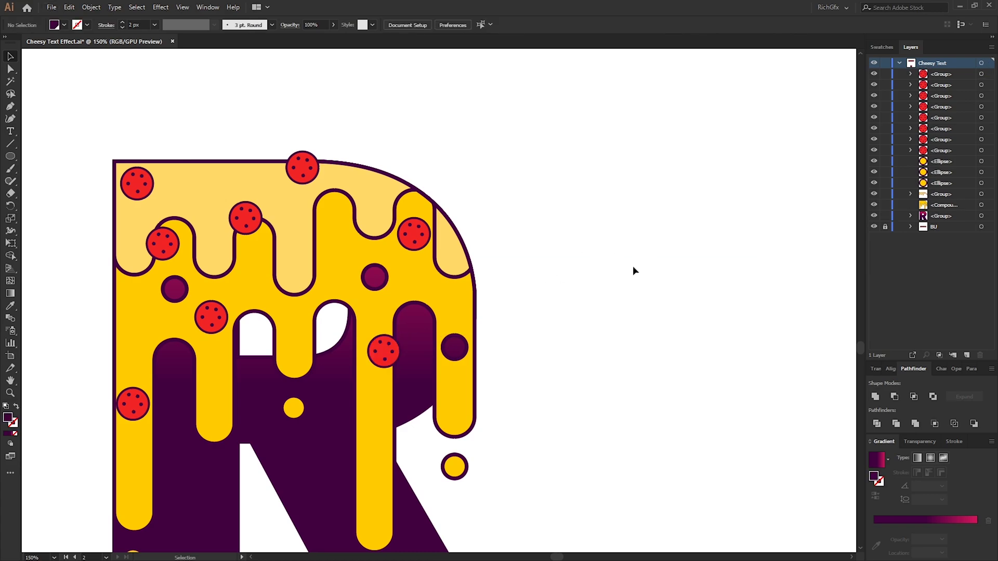
Send the two pepperoni slices on the pale drip's wavy edge behind it, and shift the corner slice over the R's left edge.
{"action": "left_click", "coordinate": [245, 218]}
{"action": "left_click", "coordinate": [162, 243], "text": "shift"}
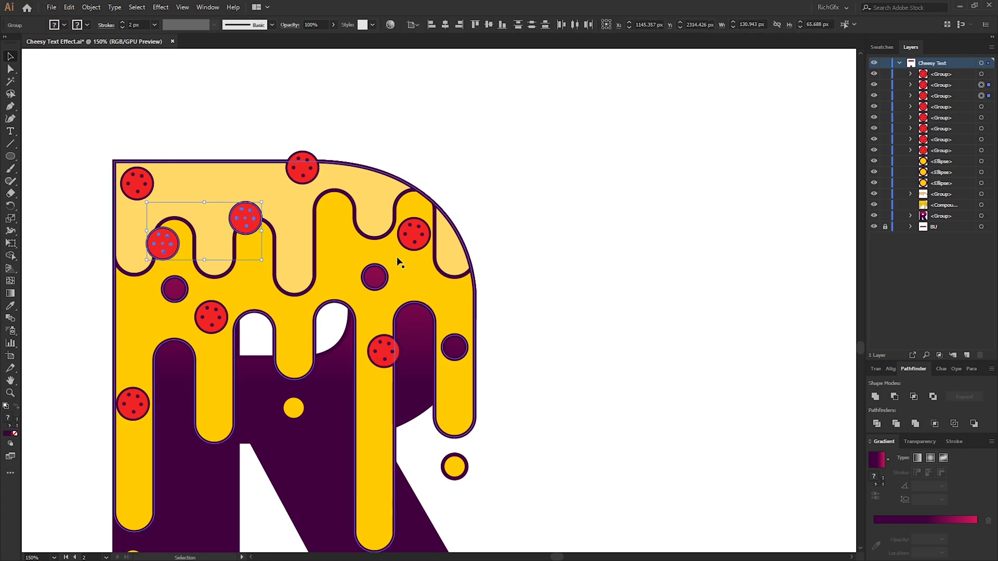
{"action": "key", "text": "a"}
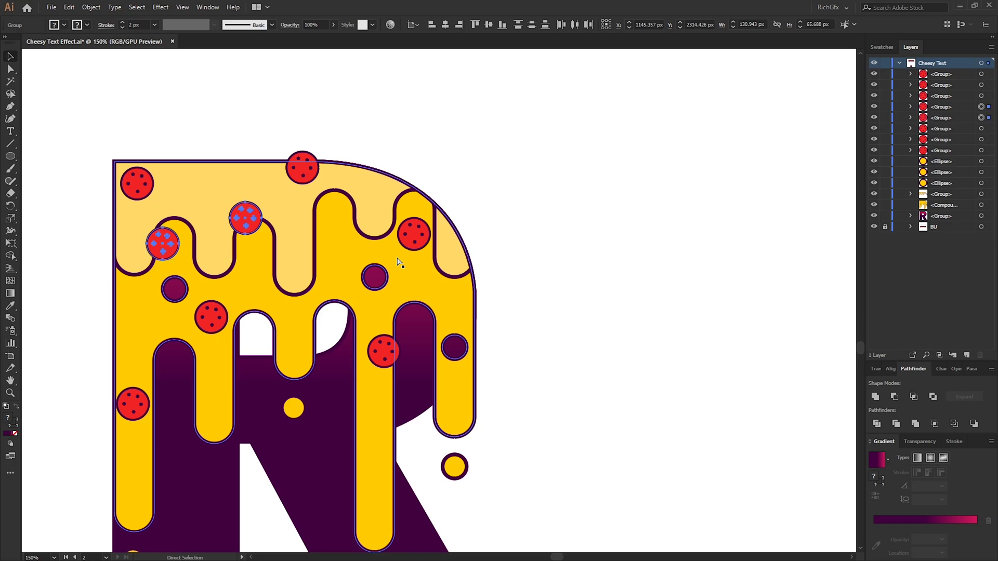
{"action": "key", "text": "ctrl+["}
{"action": "key", "text": "ctrl+["}
{"action": "key", "text": "ctrl+["}
{"action": "key", "text": "ctrl+["}
{"action": "key", "text": "ctrl+["}
{"action": "key", "text": "ctrl+["}
{"action": "key", "text": "ctrl+]"}
{"action": "key", "text": "ctrl+]"}
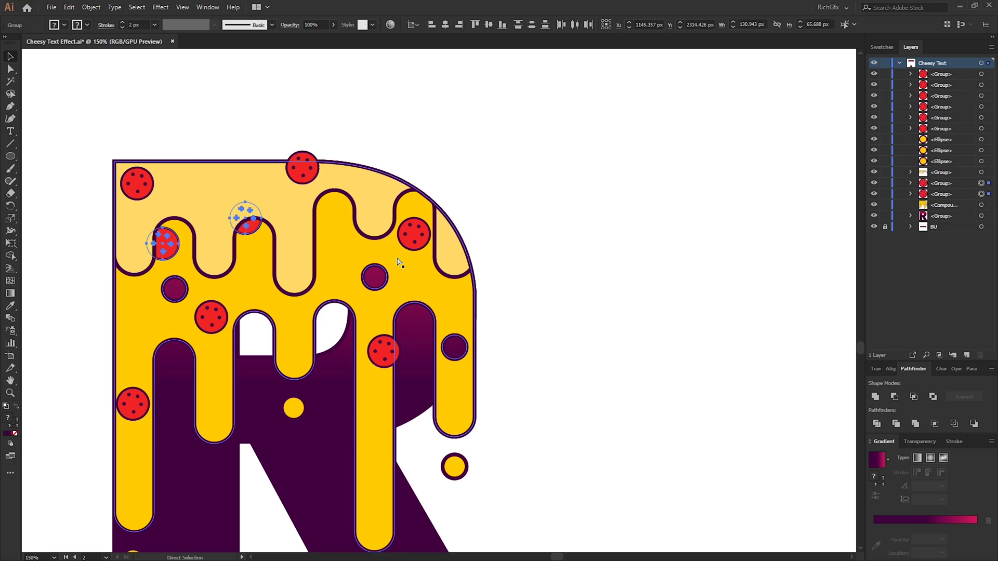
{"action": "left_click", "coordinate": [539, 141]}
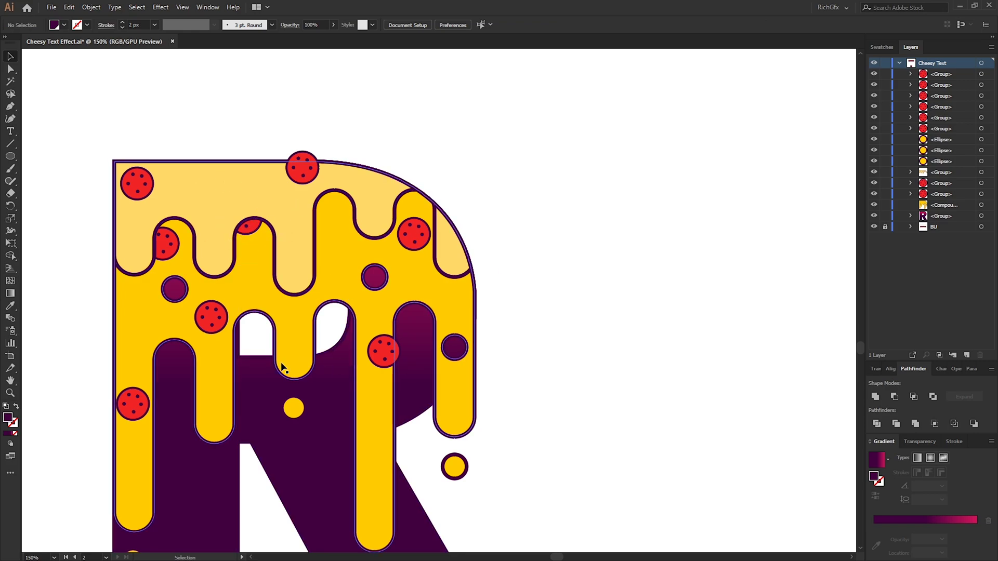
{"action": "left_click_drag", "start_coordinate": [139, 191], "coordinate": [129, 189]}
{"action": "left_click", "coordinate": [316, 108]}
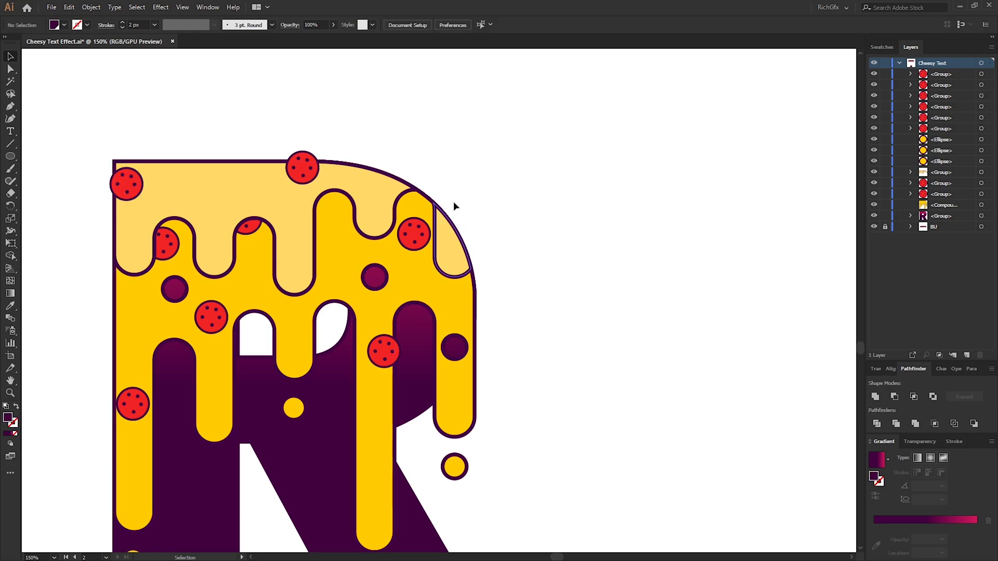
Trim the part of the pepperoni that overhangs the yellow drip's longest inner strand with Shape Builder.
{"action": "left_click", "coordinate": [383, 395]}
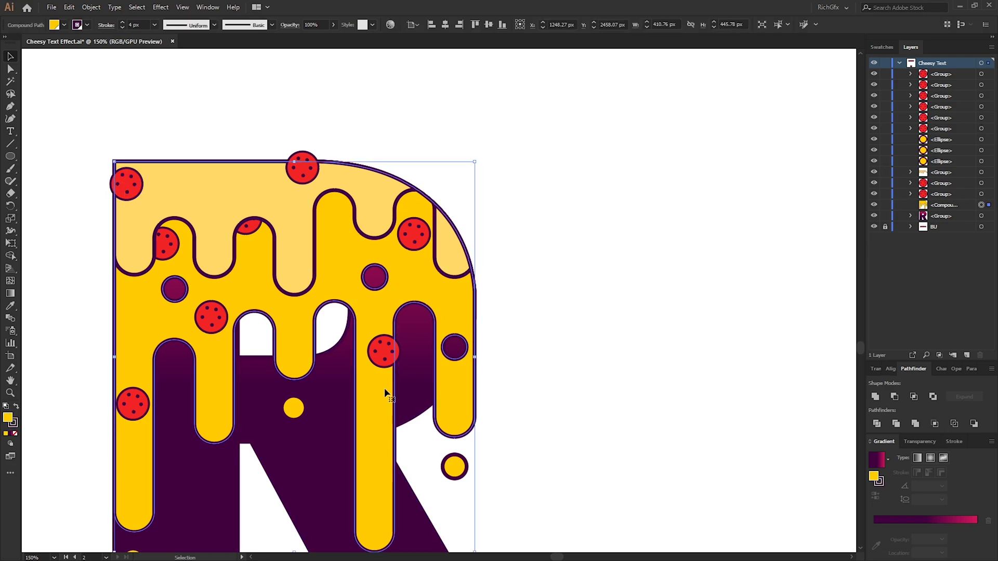
{"action": "scroll", "coordinate": [385, 388], "scroll_direction": "up", "scroll_amount": 5}
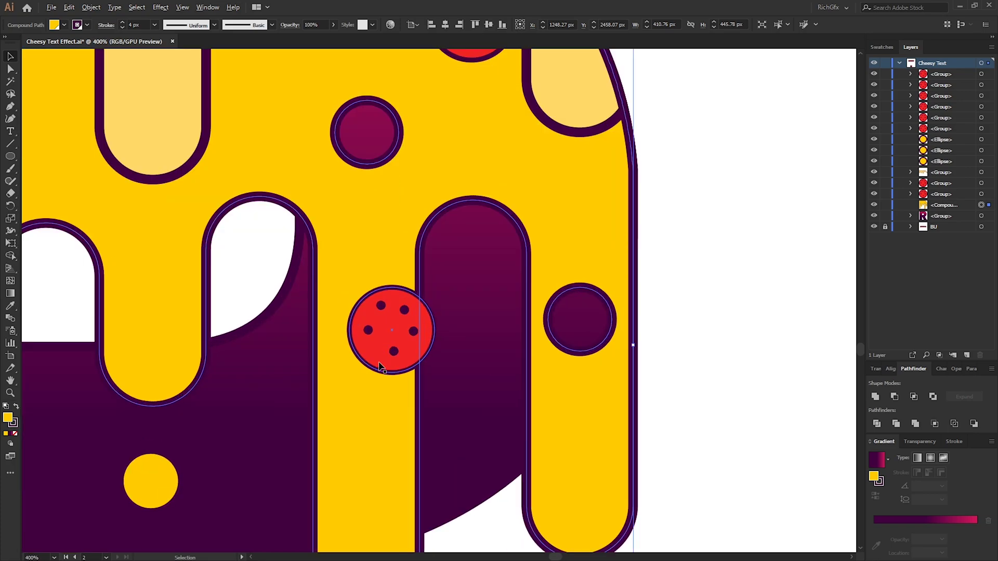
{"action": "left_click", "coordinate": [405, 341], "text": "shift"}
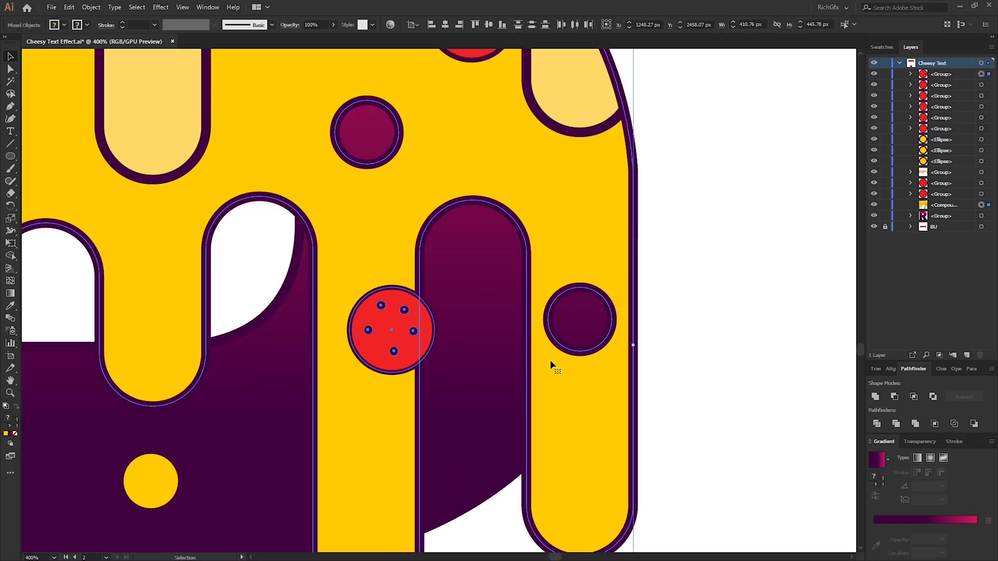
{"action": "key", "text": "shift+m"}
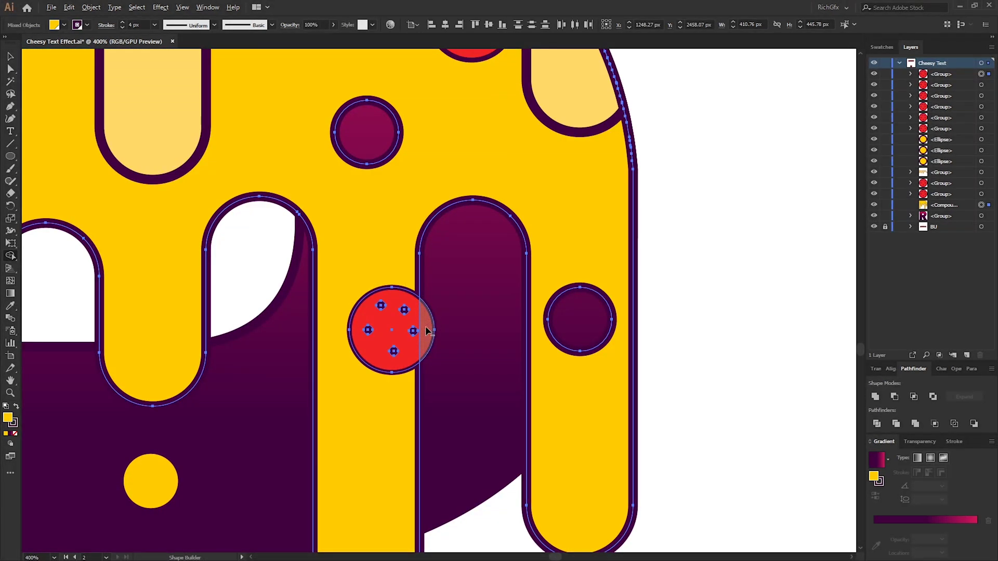
{"action": "left_click", "coordinate": [426, 330], "text": "alt"}
Remove the part of the top-edge pepperoni, including its dots, that sticks out above the pale drip with Shape Builder.
{"action": "scroll", "coordinate": [463, 249], "scroll_direction": "down", "scroll_amount": 4}
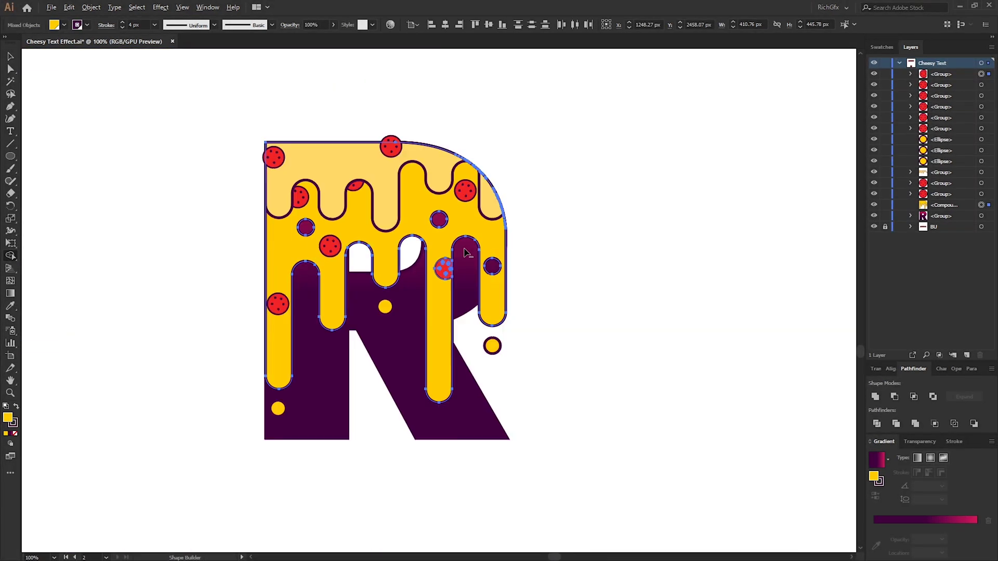
{"action": "left_click_drag", "start_coordinate": [479, 147], "coordinate": [513, 276]}
{"action": "scroll", "coordinate": [424, 292], "scroll_direction": "up", "scroll_amount": 4}
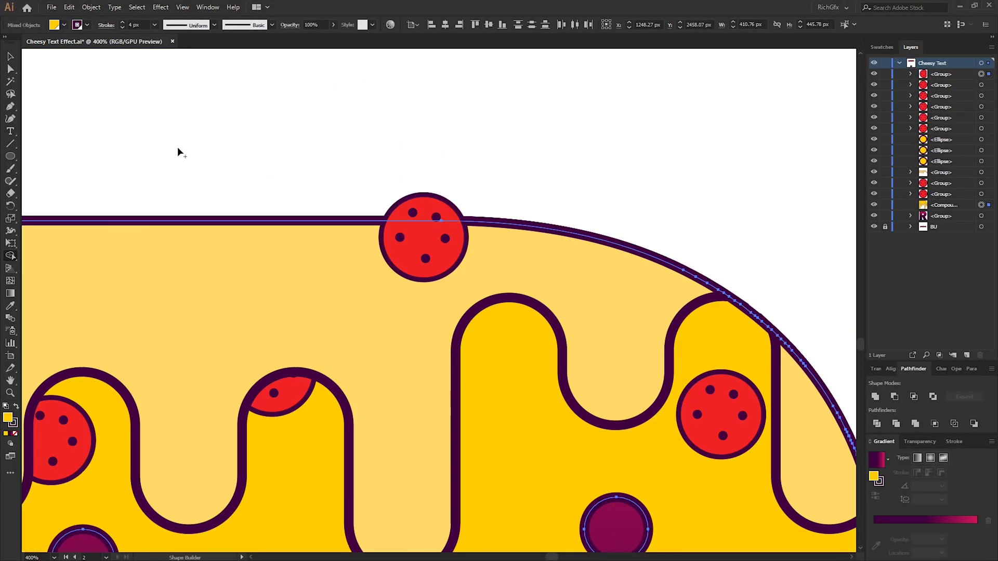
{"action": "left_click", "coordinate": [11, 57]}
{"action": "left_click", "coordinate": [460, 213]}
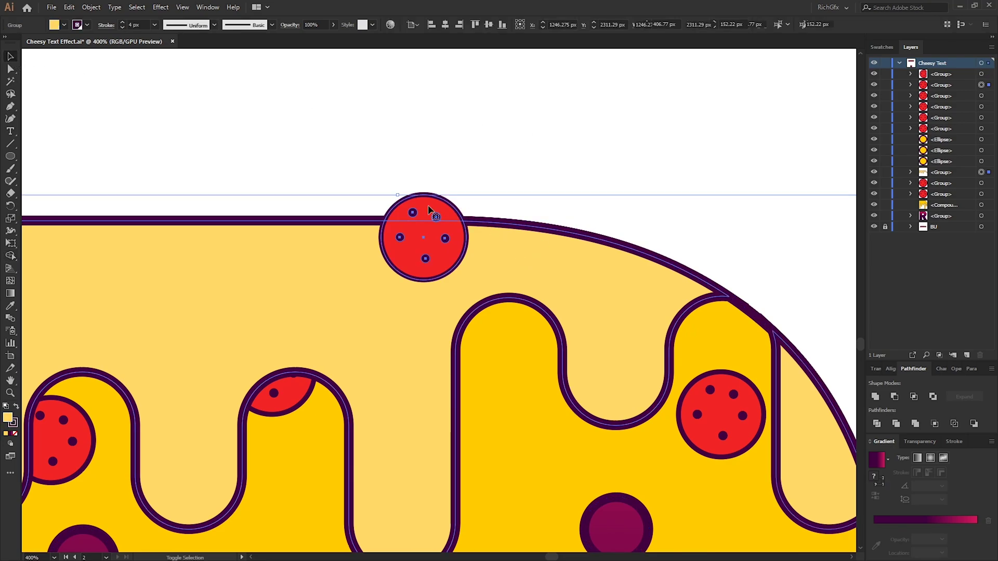
{"action": "key", "text": "shift+m"}
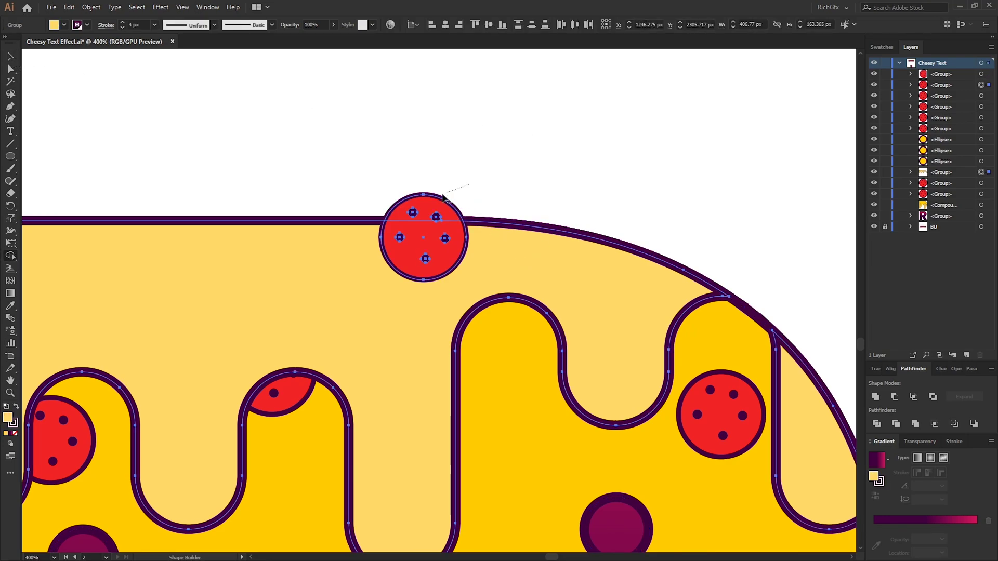
{"action": "left_click_drag", "start_coordinate": [442, 196], "coordinate": [438, 199]}
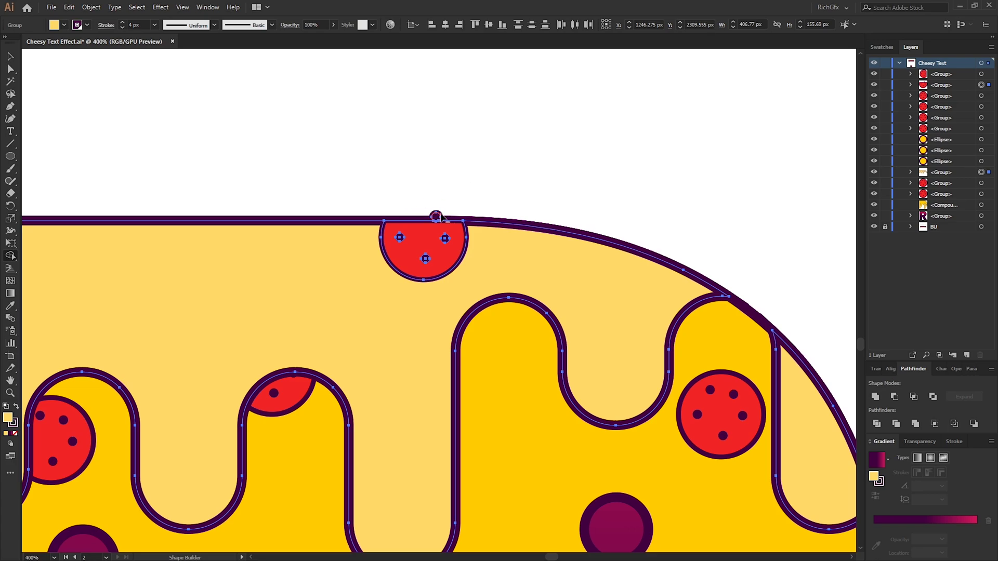
{"action": "left_click", "coordinate": [11, 57]}
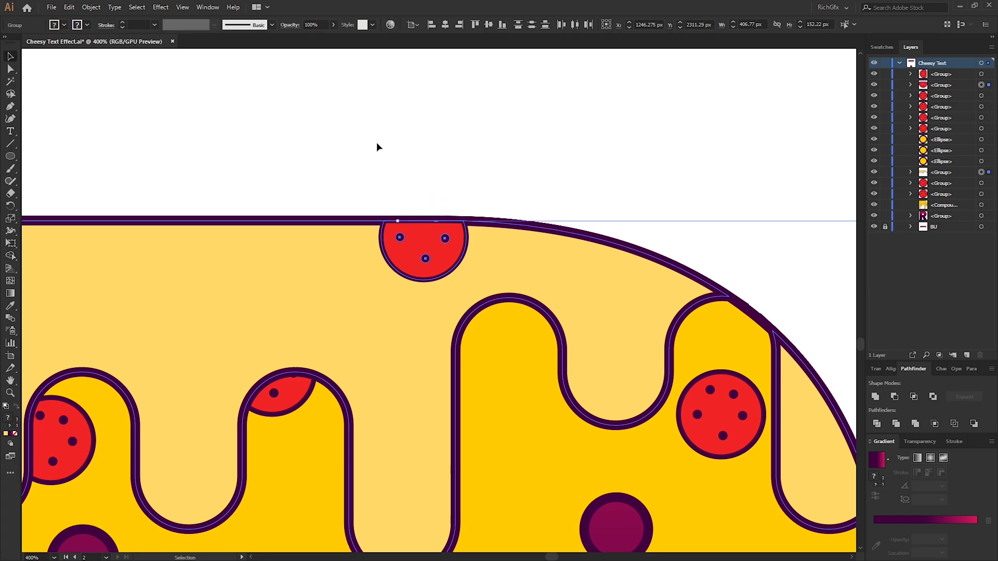
{"action": "left_click", "coordinate": [376, 145]}
Trim the corner pepperoni flush with the pale drip's left edge using Shape Builder.
{"action": "scroll", "coordinate": [416, 145], "scroll_direction": "down", "scroll_amount": 2}
{"action": "left_click_drag", "start_coordinate": [294, 116], "coordinate": [486, 115]}
{"action": "scroll", "coordinate": [345, 188], "scroll_direction": "up", "scroll_amount": 1}
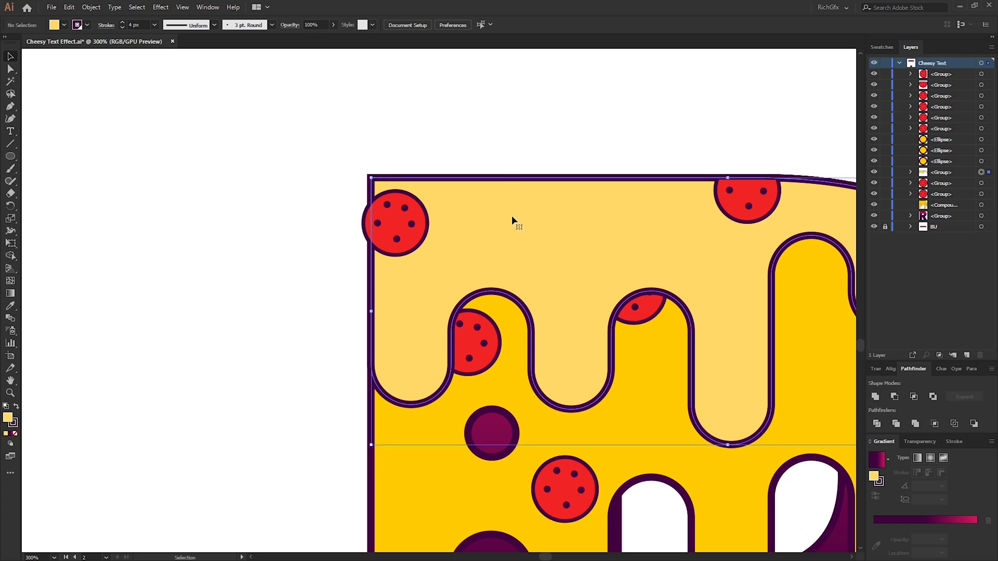
{"action": "left_click", "coordinate": [513, 219]}
{"action": "scroll", "coordinate": [337, 224], "scroll_direction": "up", "scroll_amount": 2}
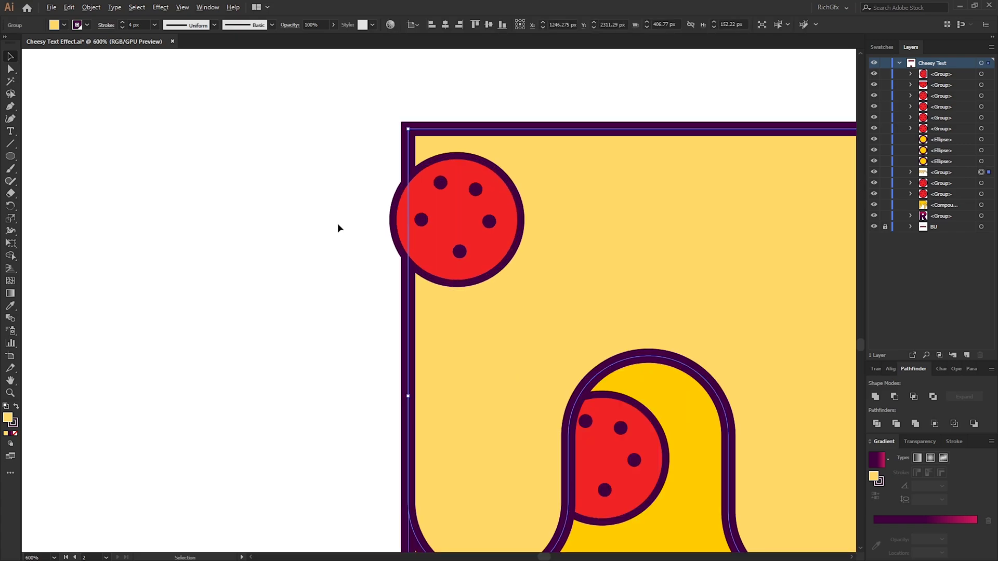
{"action": "left_click", "coordinate": [475, 223], "text": "shift"}
{"action": "key", "text": "shift+m"}
{"action": "left_click_drag", "start_coordinate": [355, 212], "coordinate": [395, 221]}
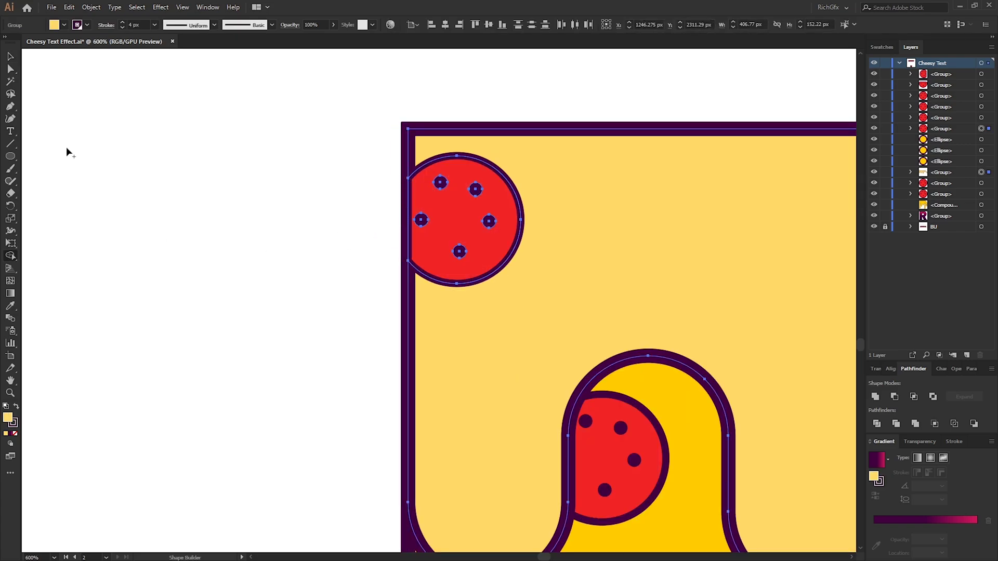
{"action": "left_click", "coordinate": [8, 58]}
{"action": "left_click", "coordinate": [198, 201]}
{"action": "scroll", "coordinate": [306, 253], "scroll_direction": "down", "scroll_amount": 4}
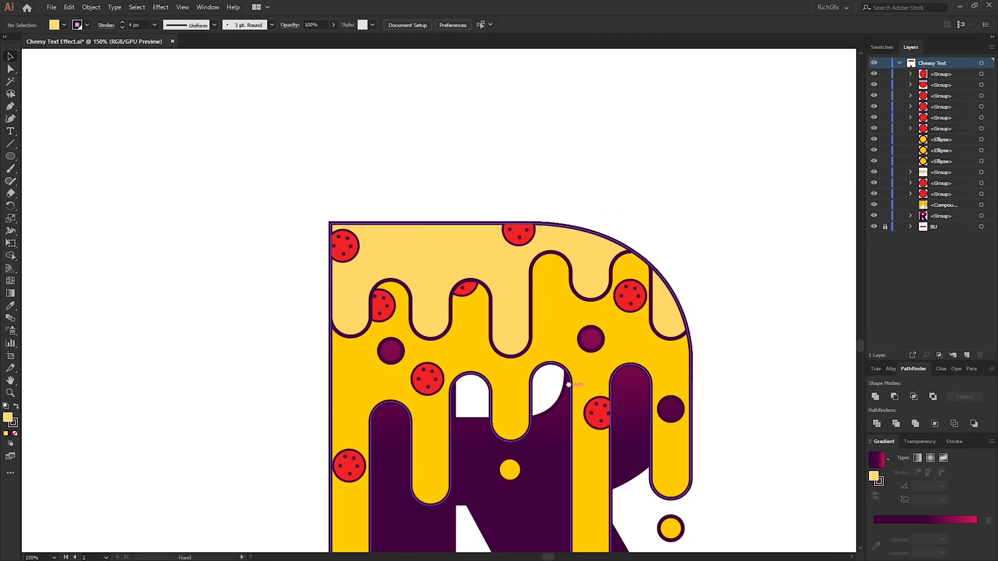
{"action": "left_click_drag", "start_coordinate": [568, 382], "coordinate": [523, 257]}
{"action": "scroll", "coordinate": [604, 294], "scroll_direction": "down", "scroll_amount": 3}
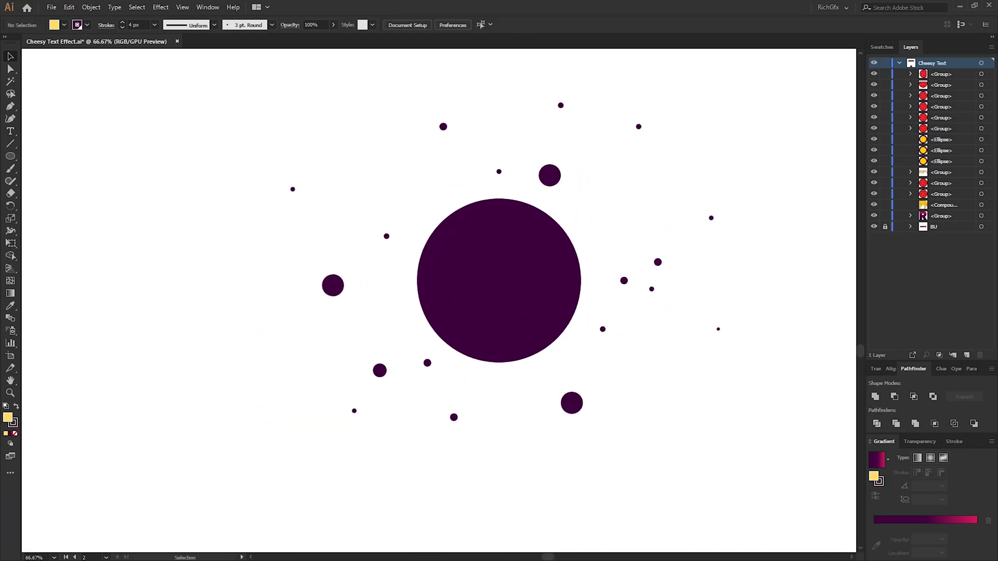